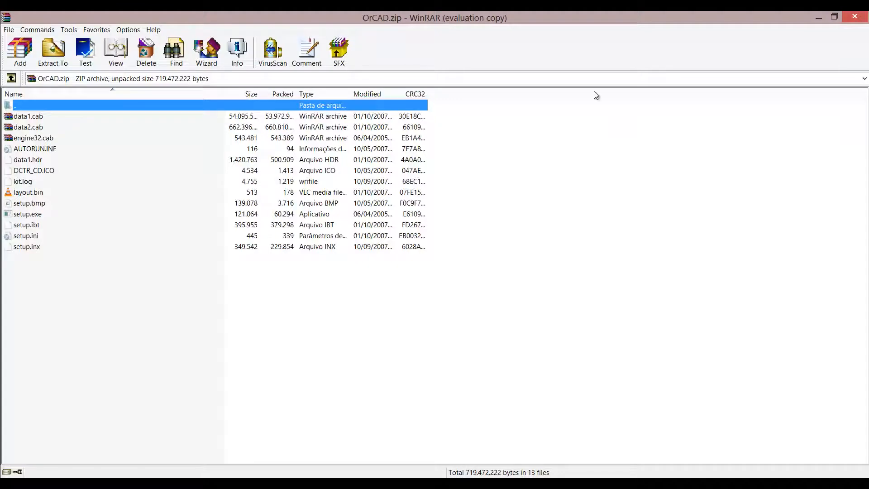
Close the archive, move the extracted OrCAD folder below the archive on the desktop, and run the folder's setup application.
left_click(856, 18)
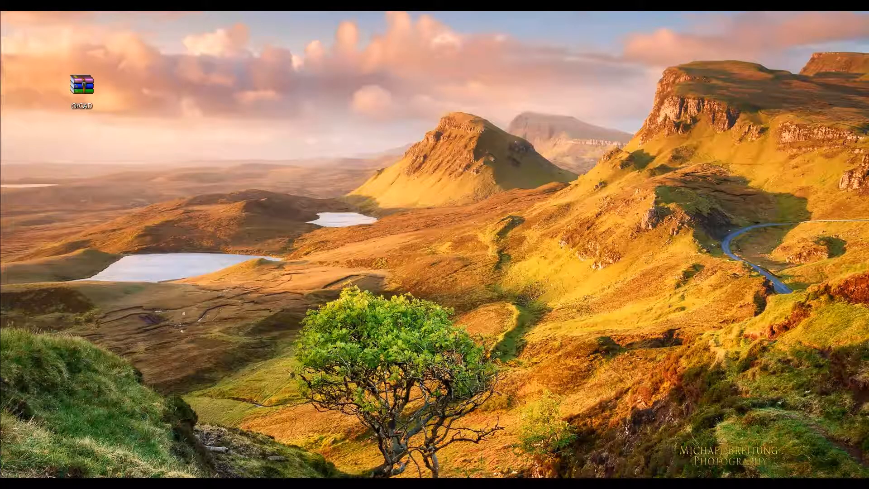
left_click_drag(344, 158, 88, 155)
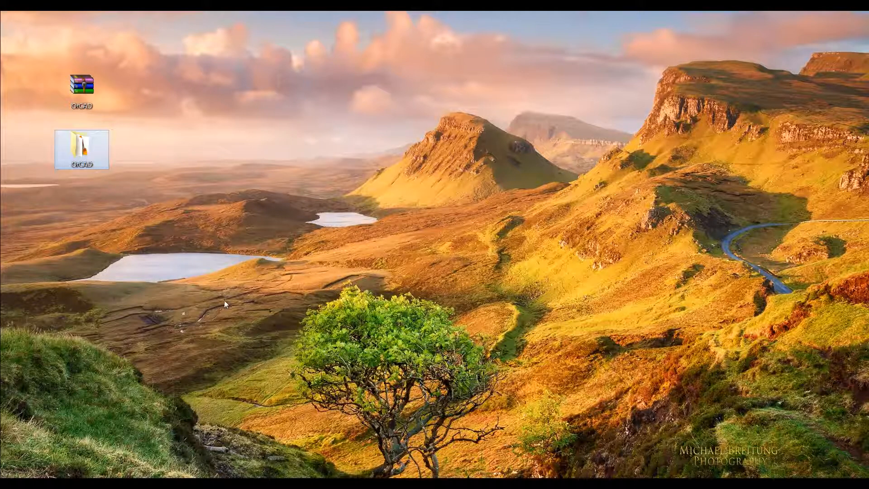
double_click(80, 143)
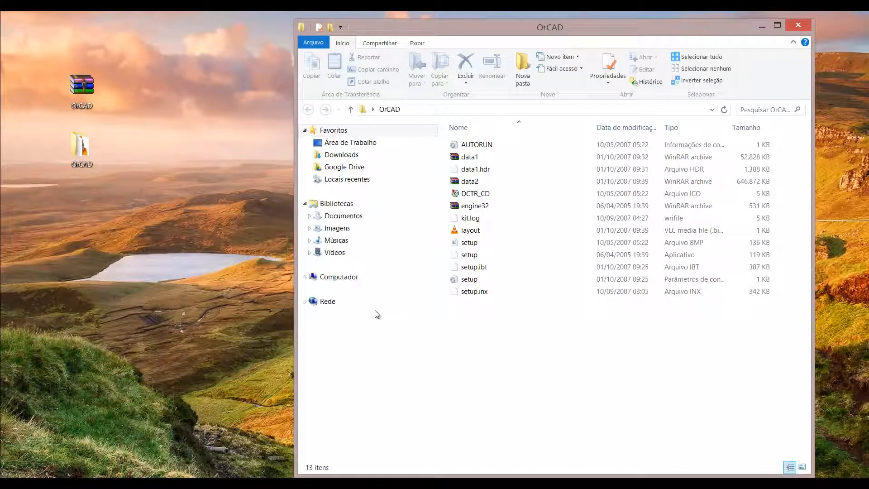
left_click(475, 255)
double_click(475, 256)
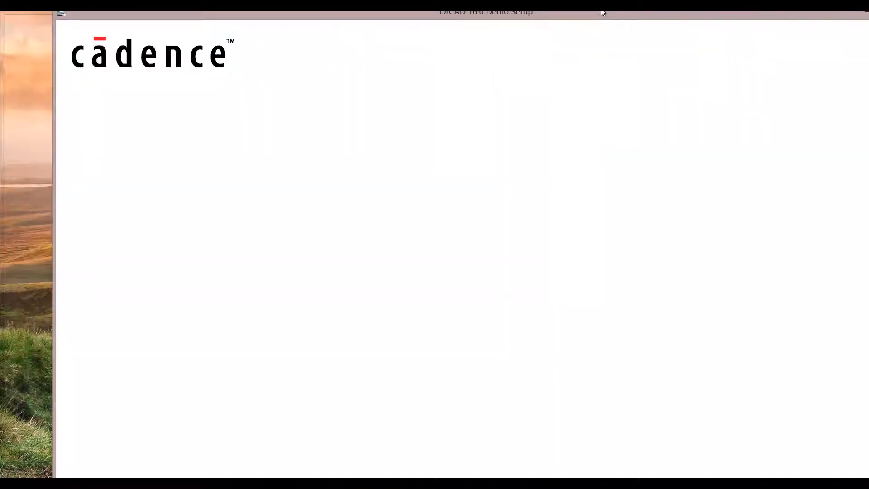
Maximize the OrCAD 16.0 Demo Setup window, center its dialog, and accept the terms of the license agreement.
double_click(560, 18)
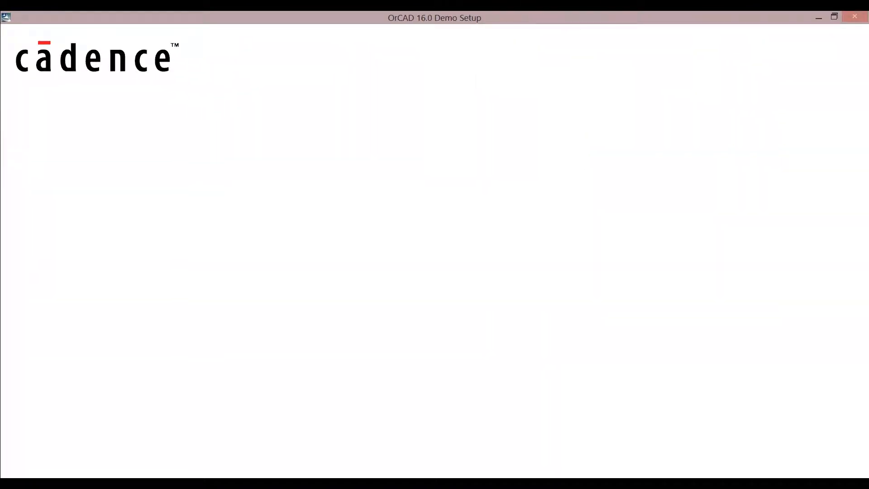
left_click_drag(786, 50, 449, 172)
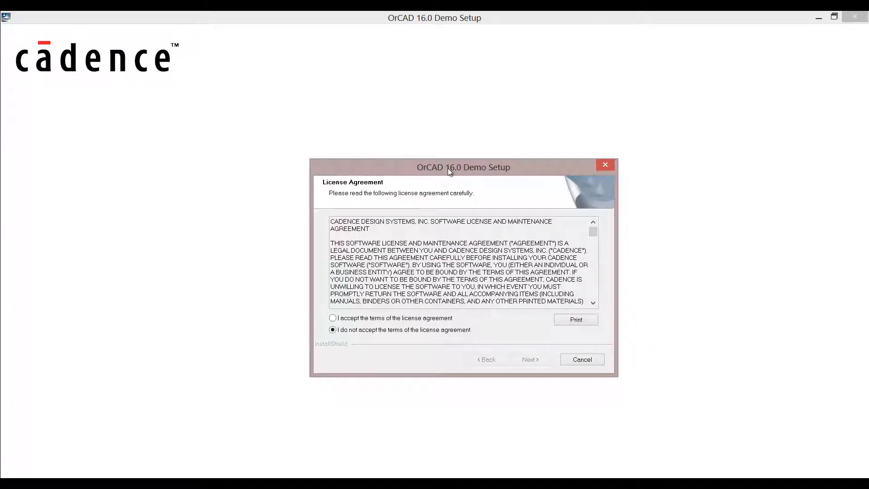
left_click(373, 319)
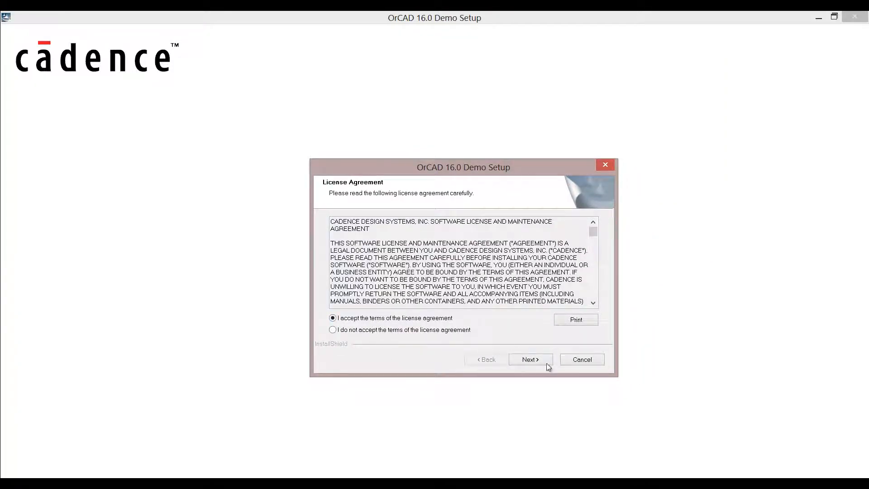
left_click(530, 360)
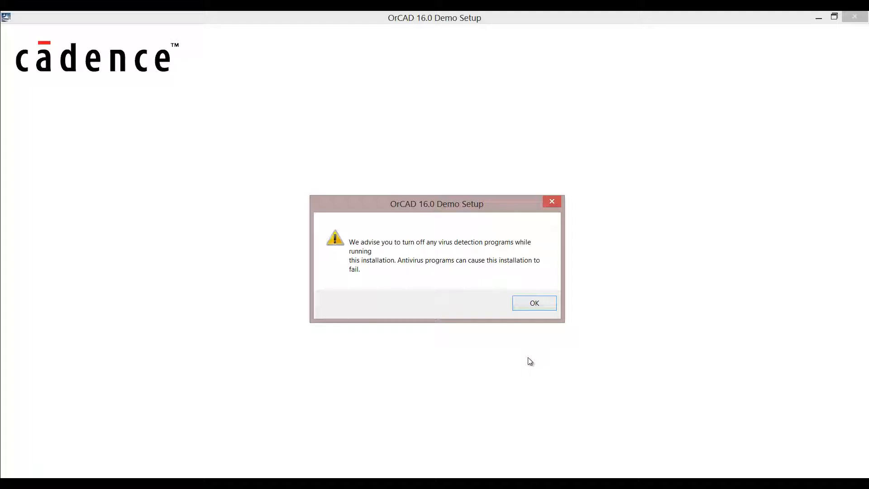
Dismiss the antivirus notice and keep the default destination C:\OrCAD\OrCAD_16.0_Demo\ and program folder OrCAD 16.0 Demo.
left_click(528, 306)
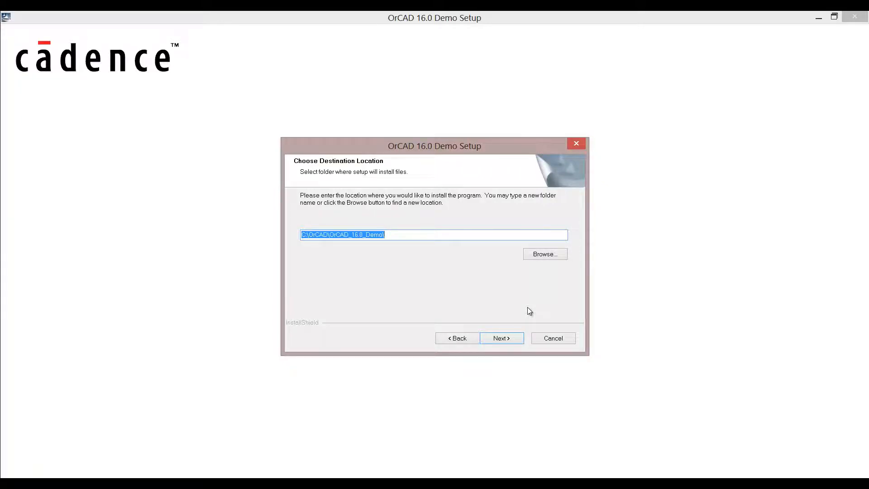
left_click(510, 339)
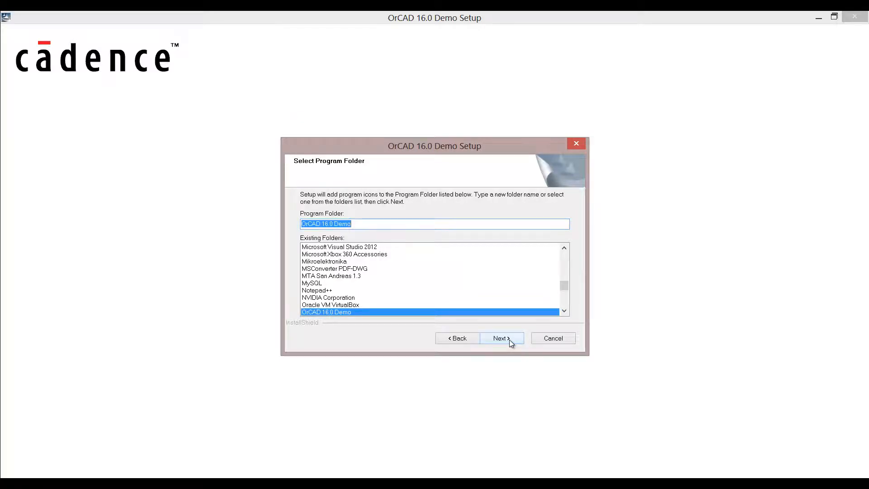
left_click(509, 339)
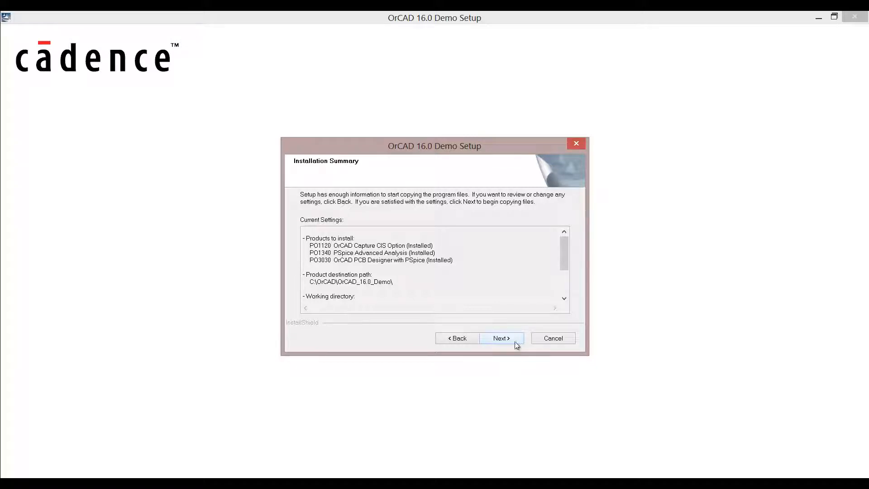
Quit the OrCAD setup at the installation summary without installing, and close the OrCAD folder window.
left_click(558, 343)
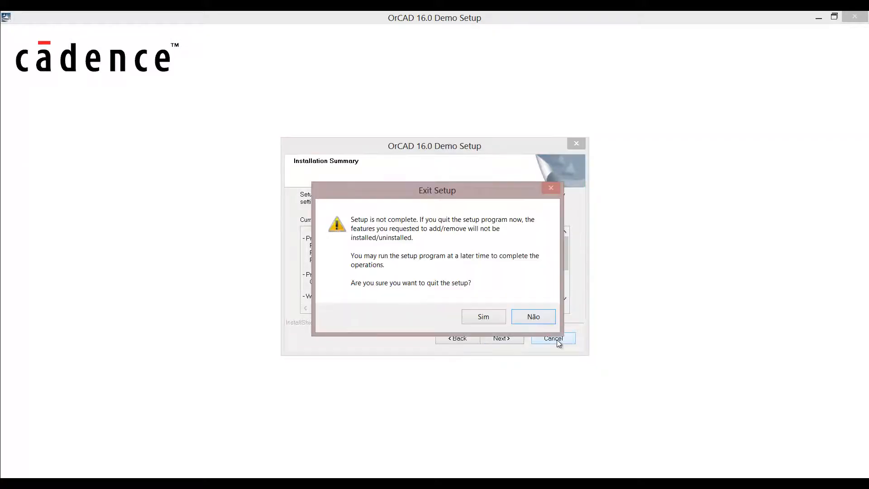
left_click(484, 316)
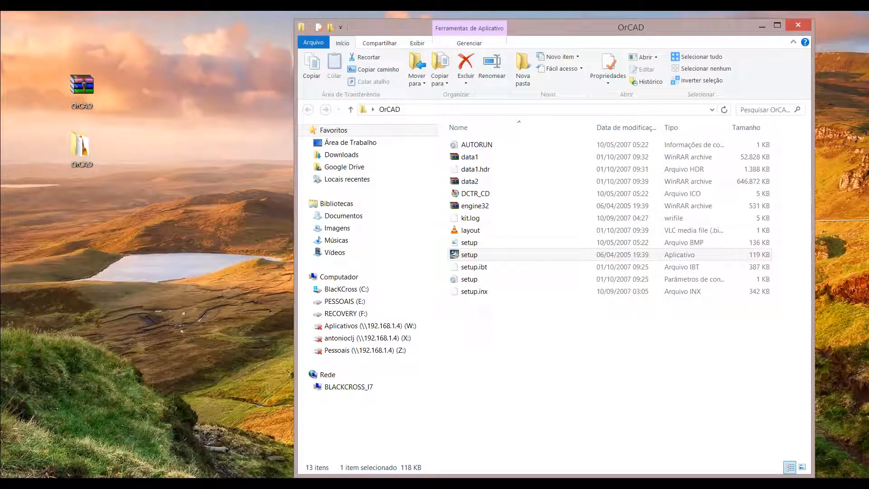
left_click(796, 26)
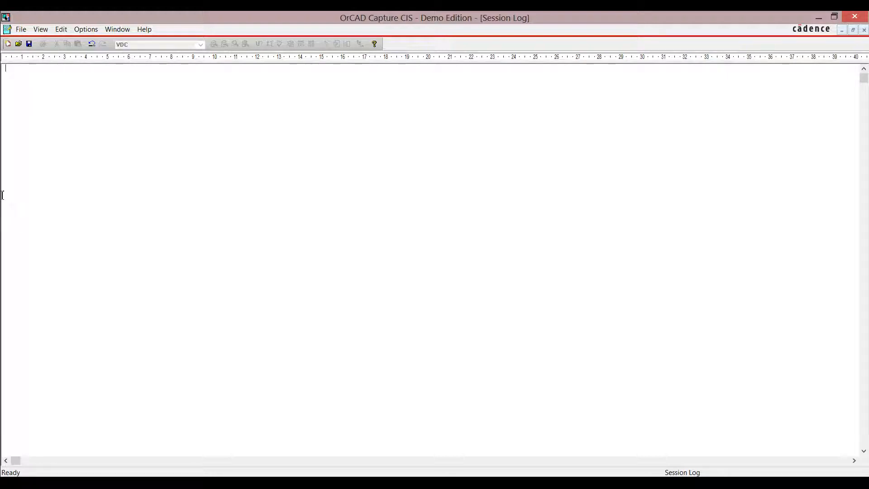
Start a new project in OrCAD Capture CIS and set its type to Analog or Mixed A/D.
left_click(21, 29)
mouse_move(36, 42)
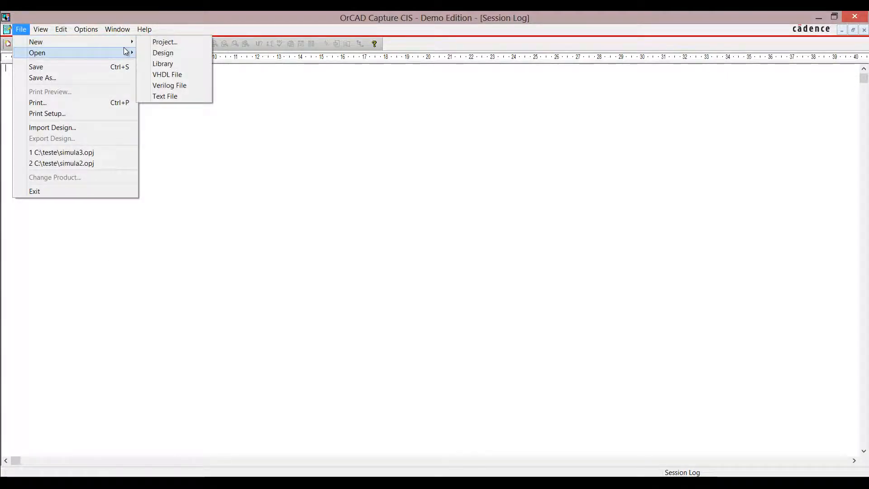
left_click(163, 42)
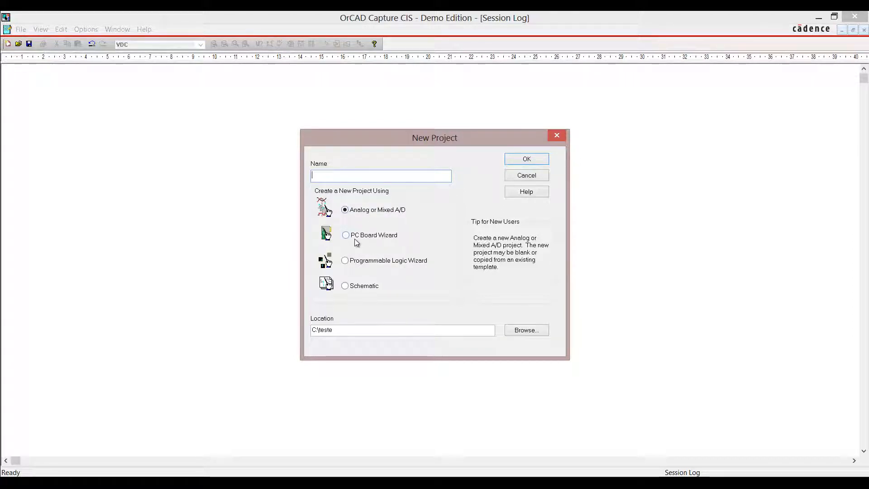
left_click(390, 263)
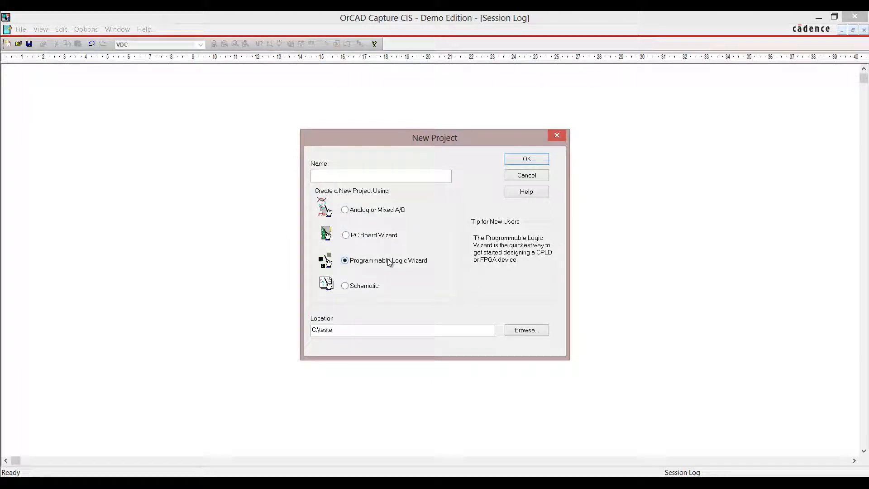
left_click(363, 289)
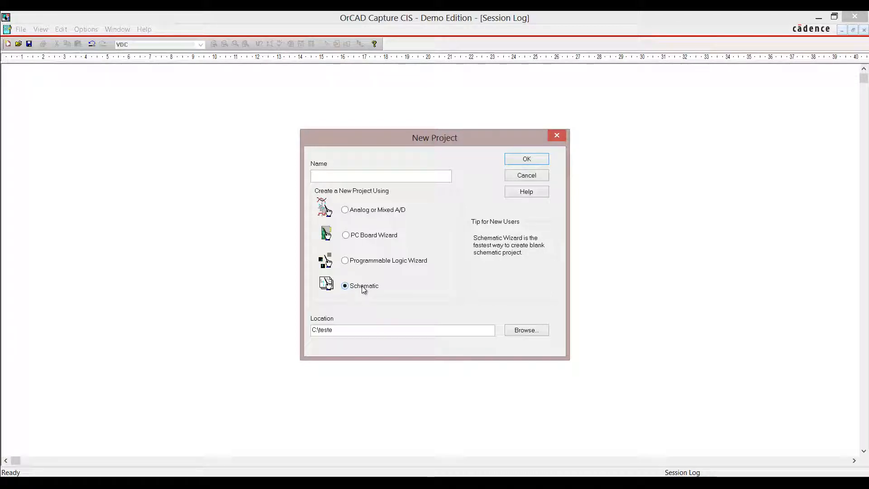
left_click(366, 214)
Name the project simula1, keep C:\teste as its location, and create it as a blank PSpice project.
left_click(356, 178)
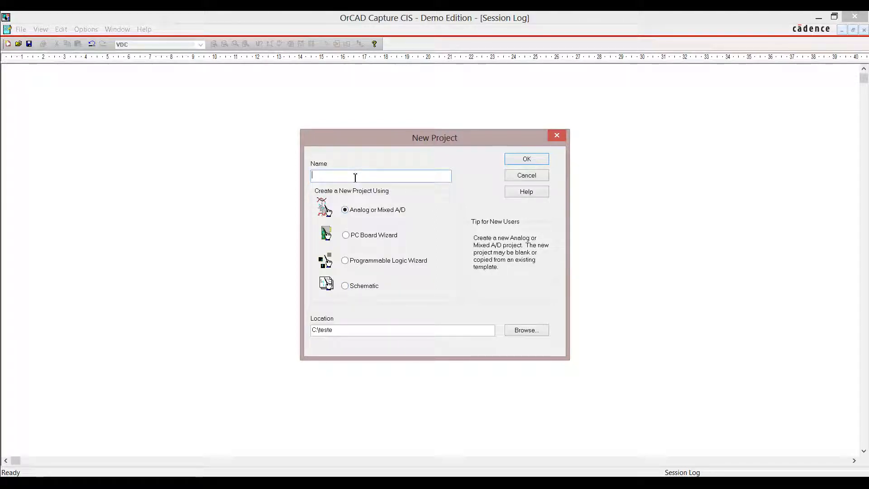
type("simula1")
left_click(363, 331)
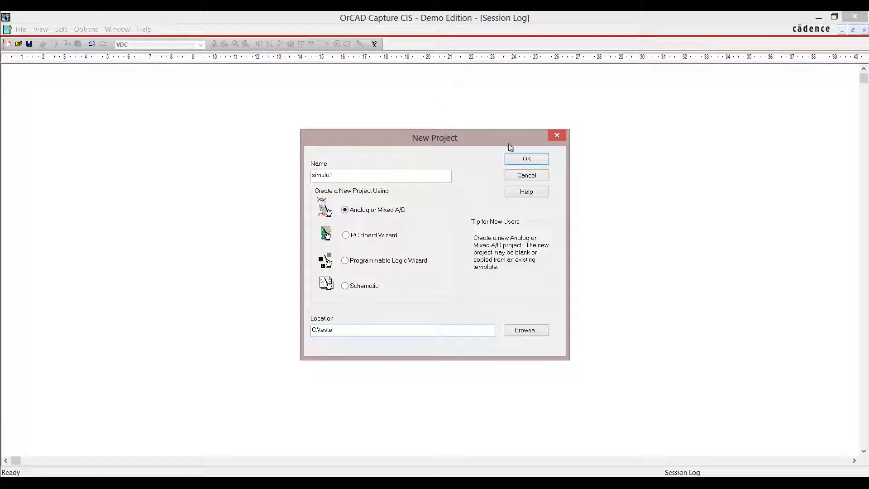
left_click(525, 159)
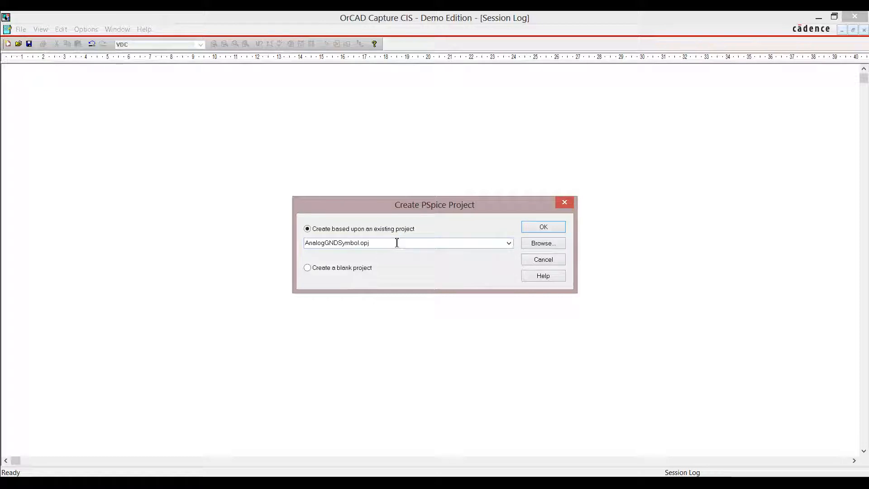
left_click(341, 267)
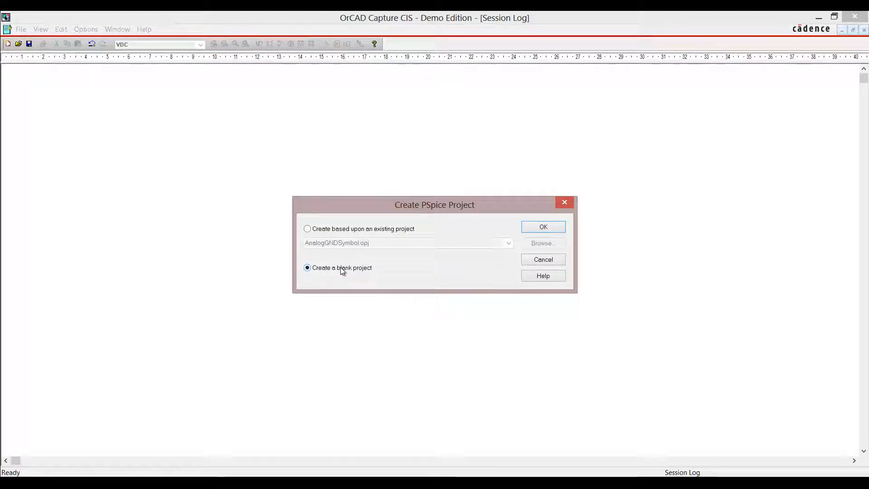
left_click(554, 229)
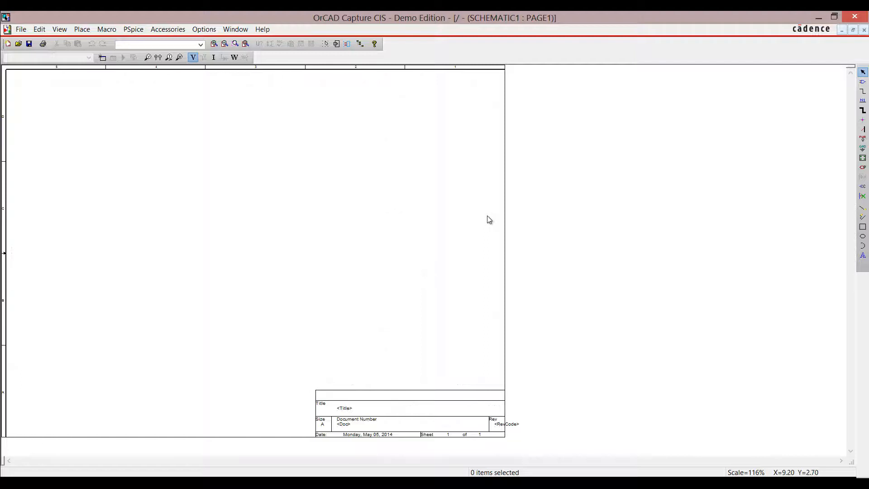
Place a VSIN source from the SOURCE library near the left side of the schematic page.
left_click(863, 83)
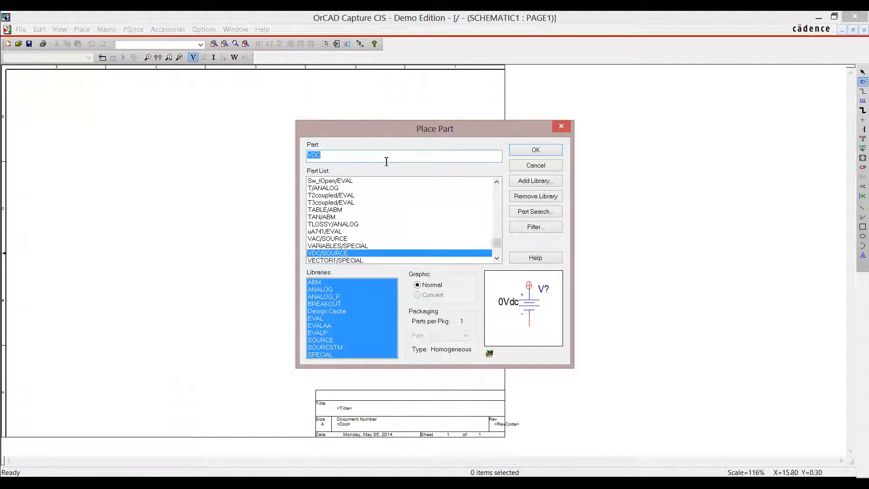
type("vsin")
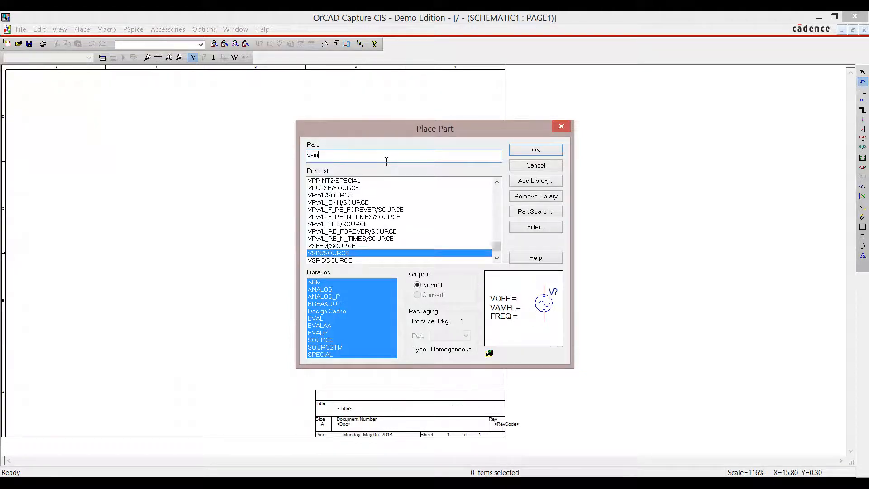
double_click(342, 253)
left_click(107, 186)
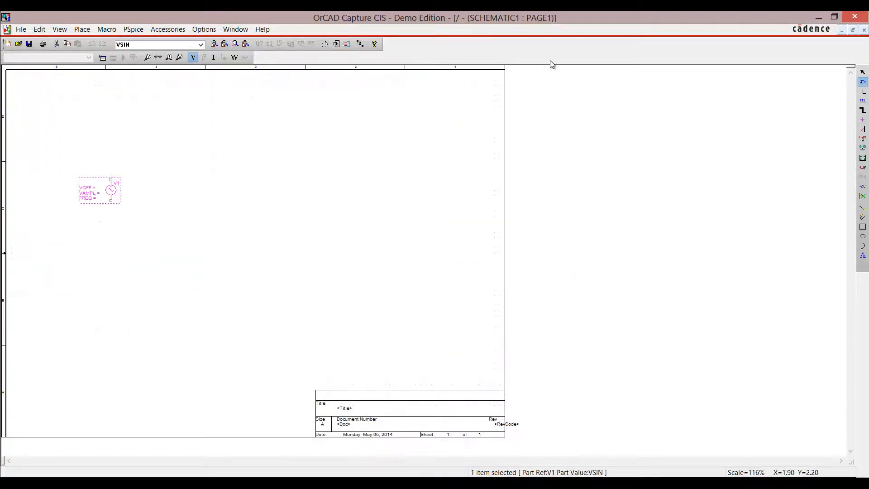
Place a VDC source from the SOURCE library to the right of the VSIN source.
left_click(863, 82)
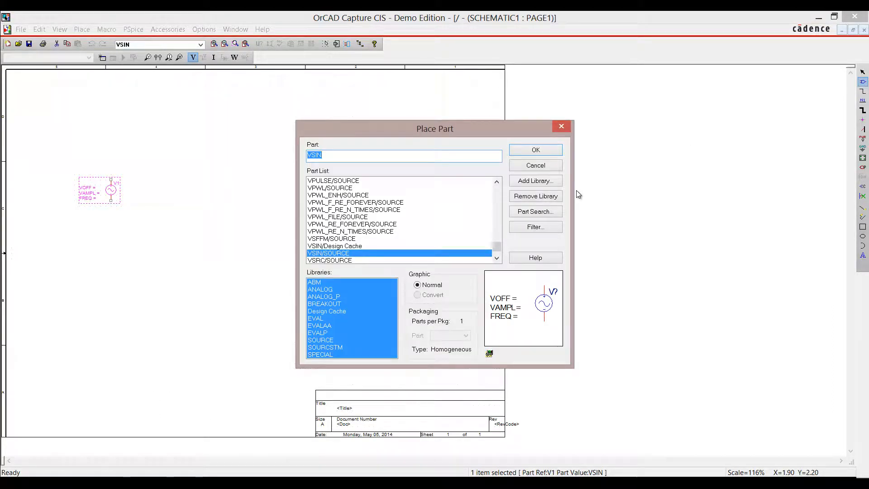
type("vdc")
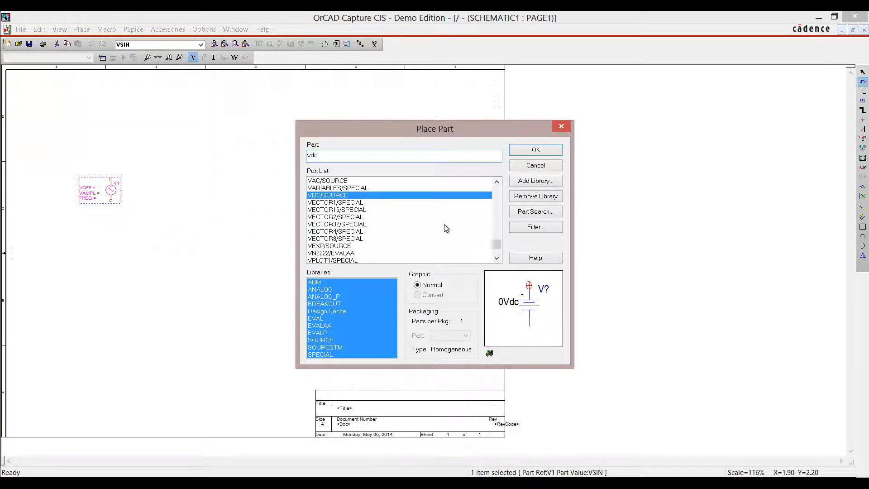
double_click(350, 196)
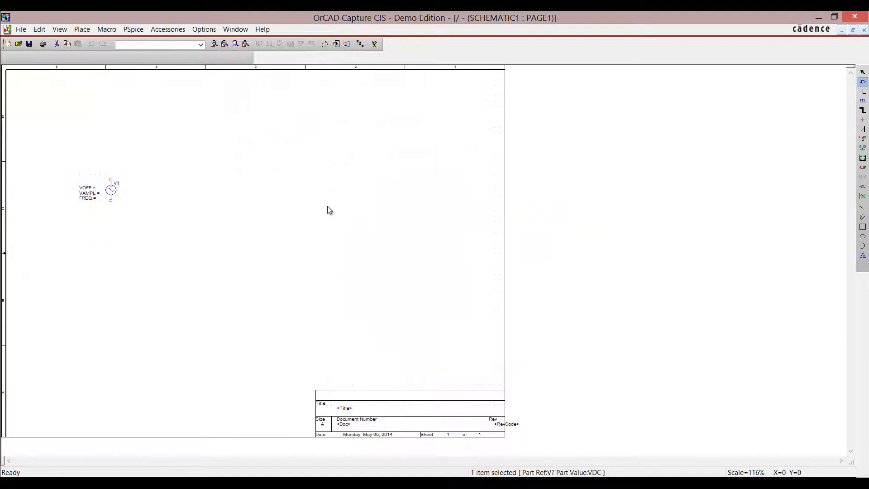
left_click(209, 199)
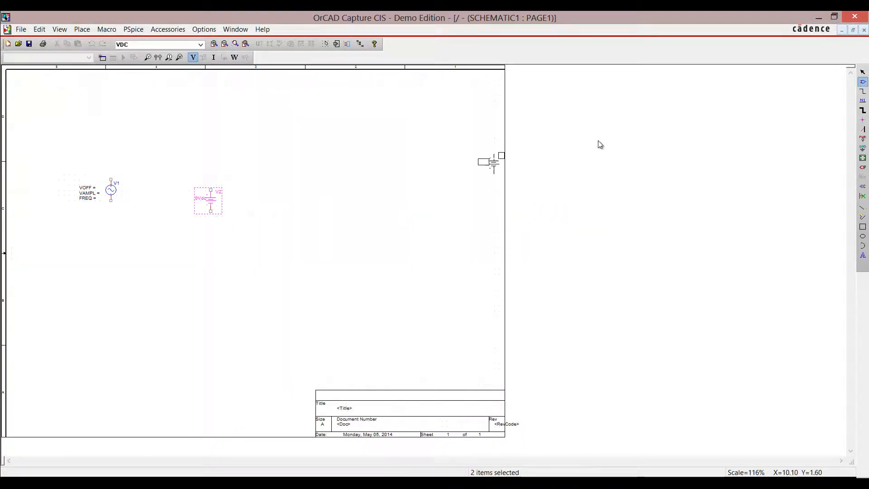
Place a D1N4002 diode from the EVAL library below the VDC source on the schematic page.
left_click(863, 83)
type("d")
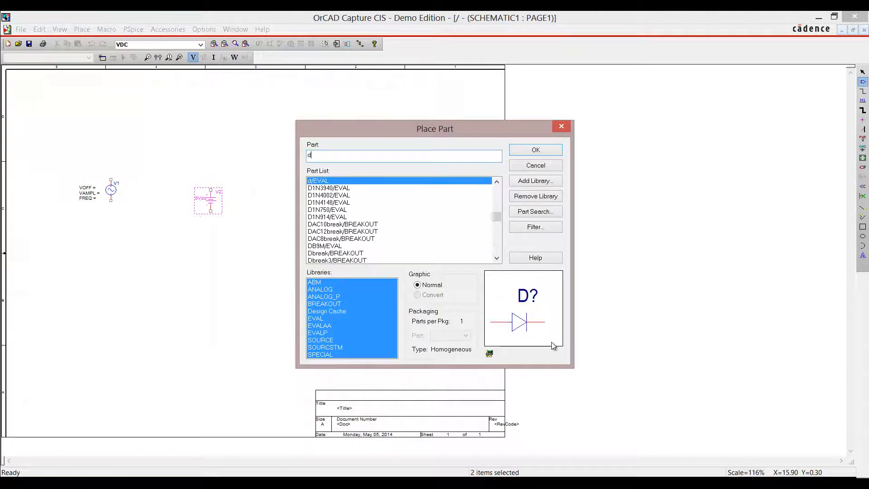
type("1n3940")
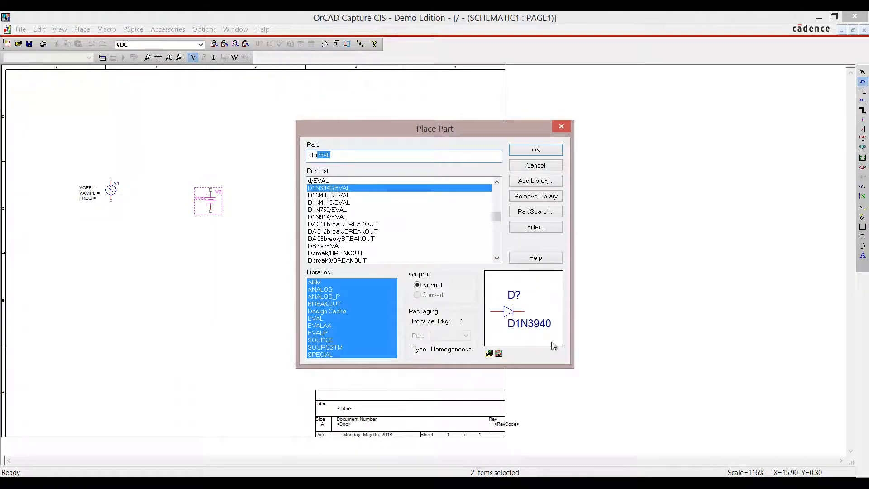
key("Down")
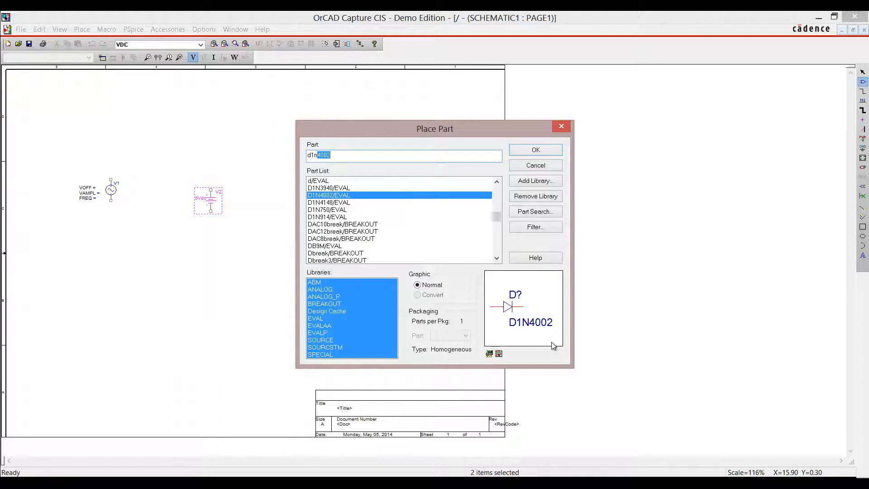
key("Down")
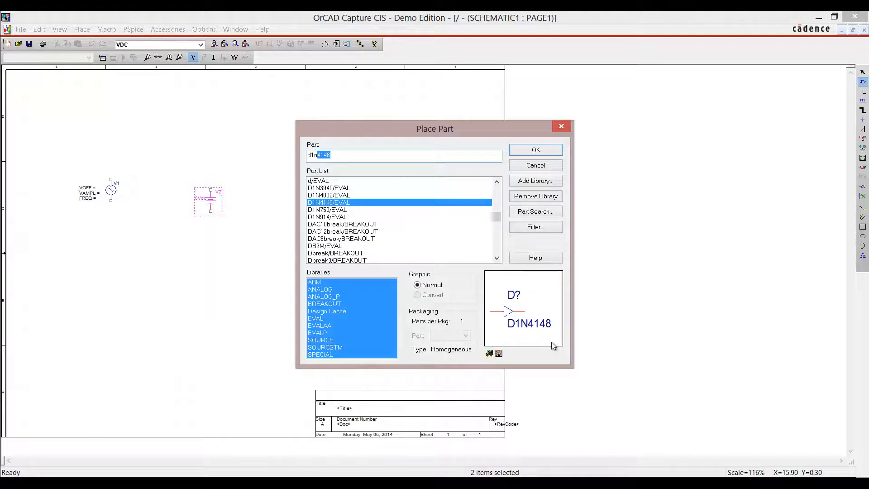
key("Up")
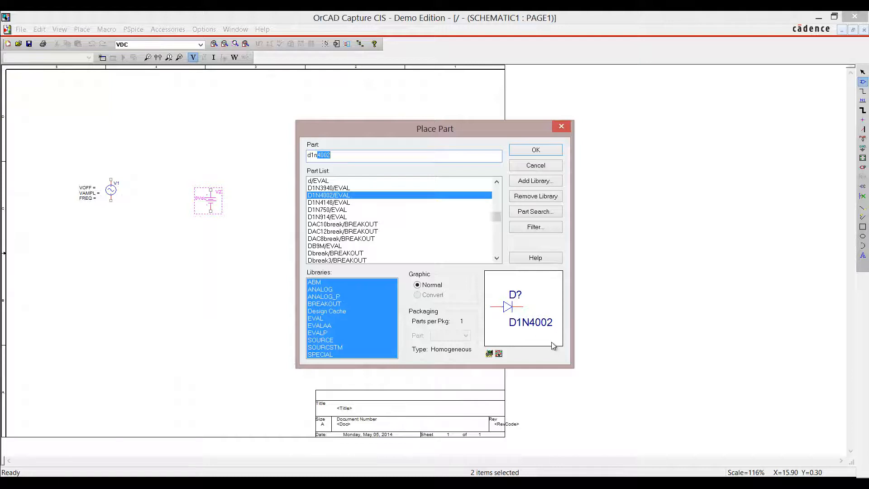
double_click(329, 195)
left_click(210, 241)
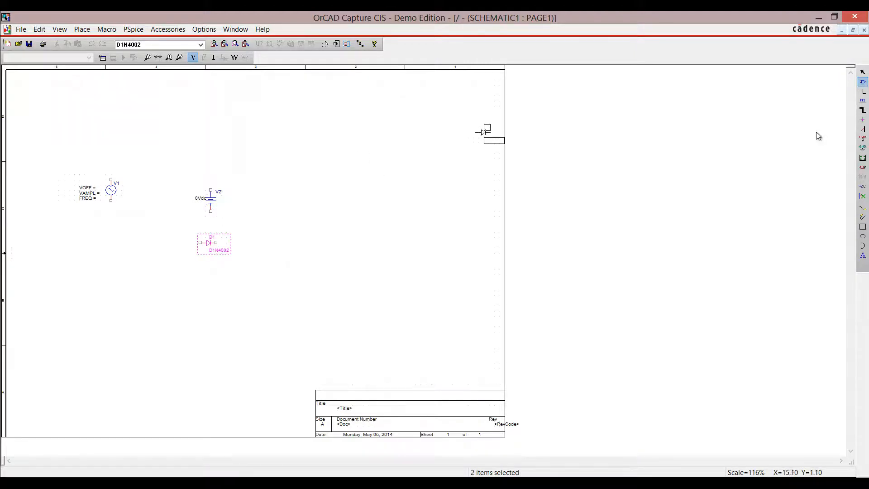
Place an R resistor from the ANALOG library to the right of the diode and VDC source.
left_click(863, 82)
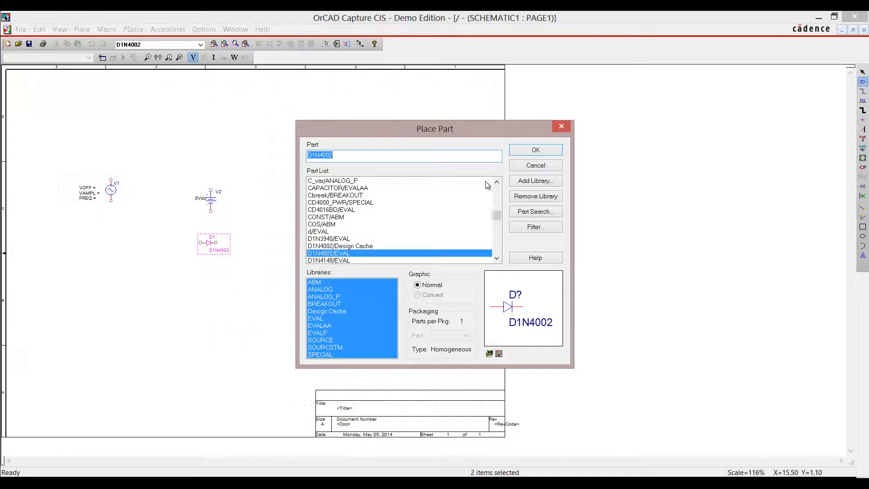
type("r")
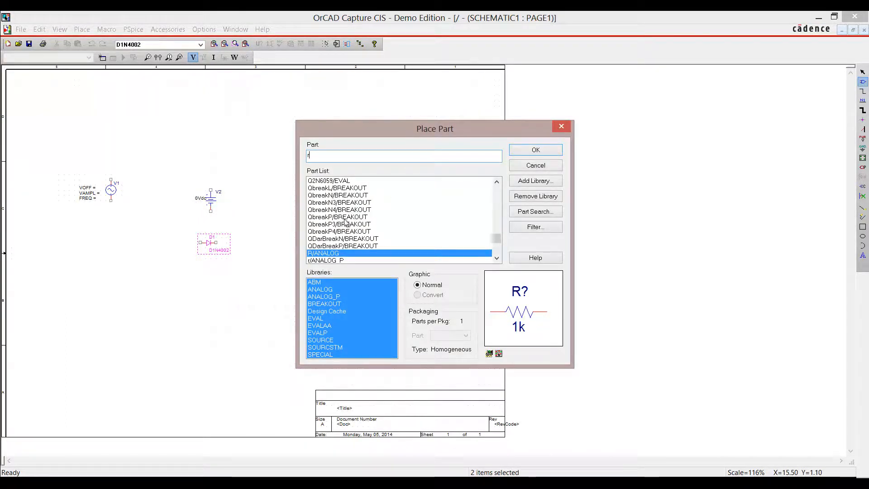
double_click(335, 254)
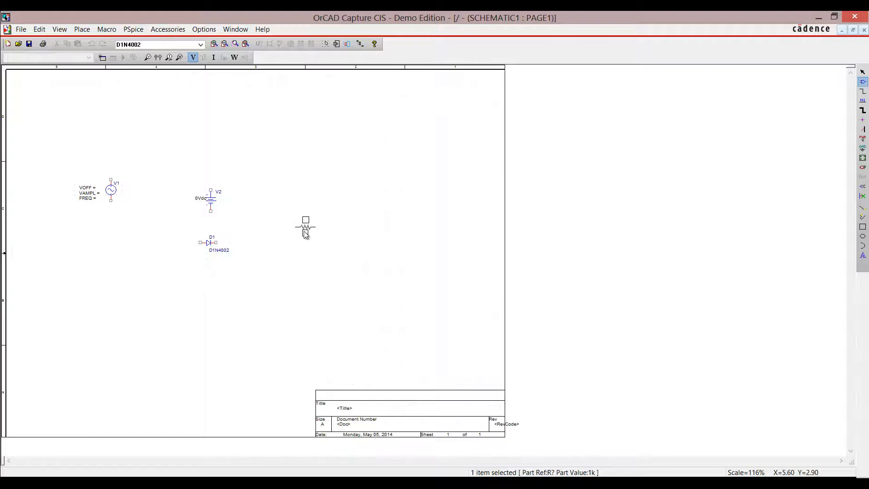
left_click(287, 220)
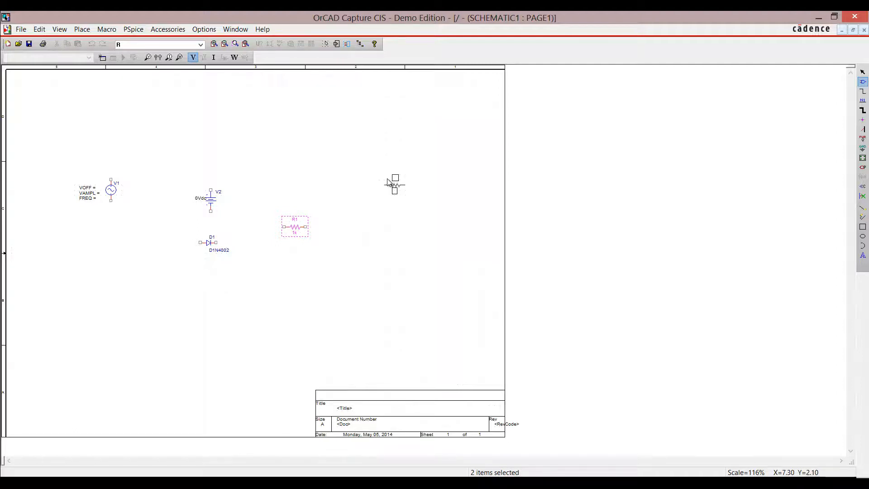
key("Escape")
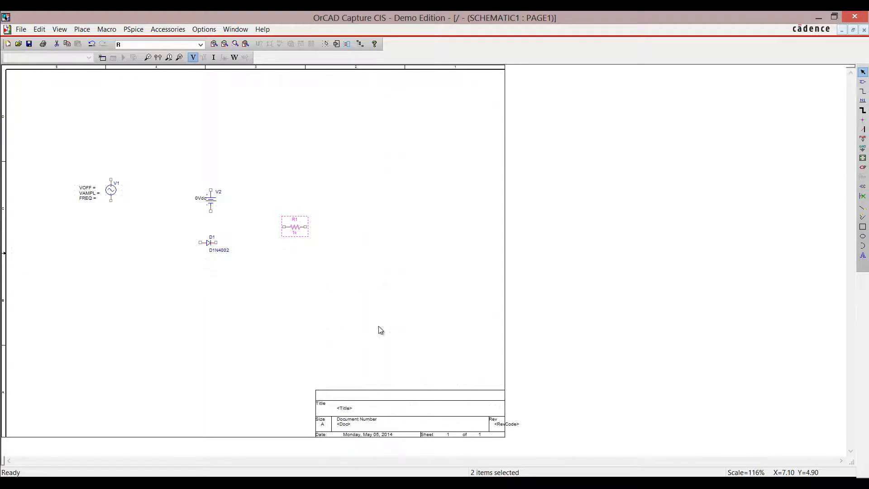
Rotate the resistor to vertical and move it closer to the VDC source and diode.
left_click(261, 201)
left_click_drag(259, 199, 324, 251)
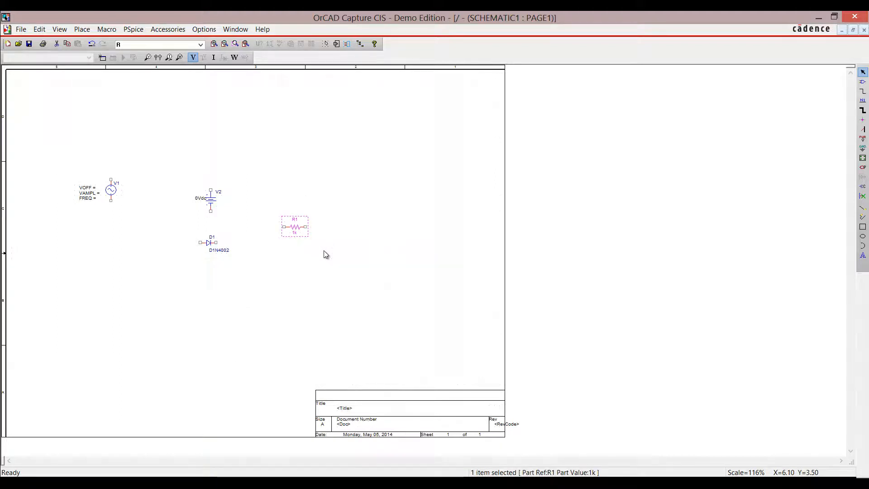
key("r")
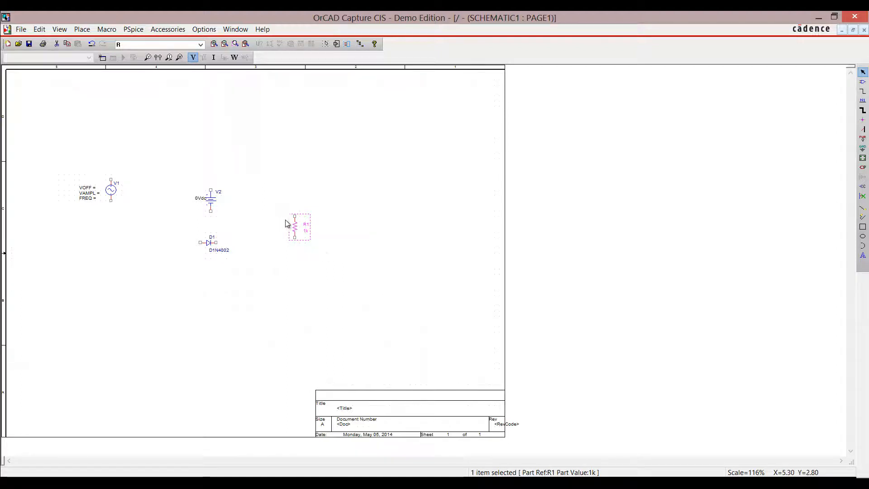
left_click_drag(297, 231, 258, 222)
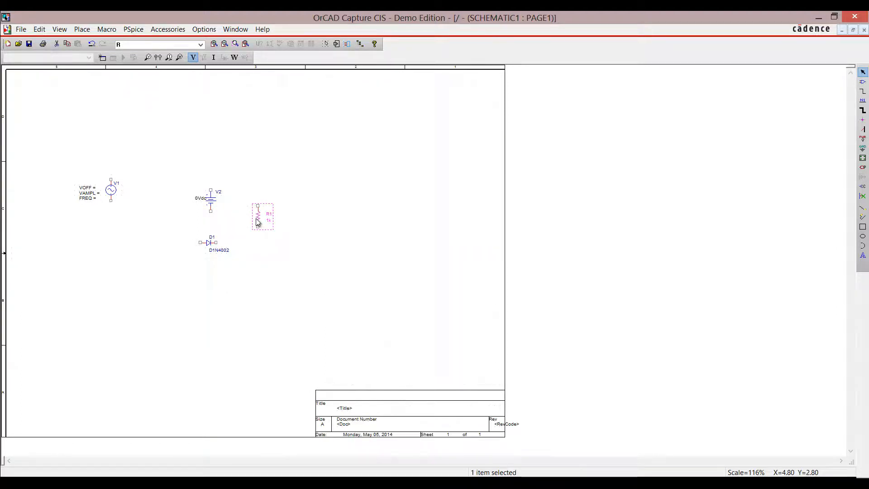
Rotate the diode by two quarter turns so that it lies horizontally.
left_click(177, 230)
left_click_drag(214, 257, 240, 273)
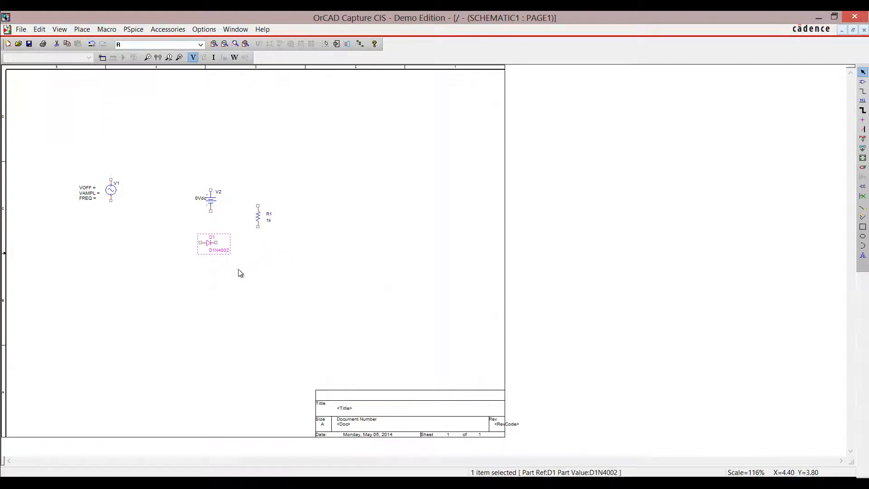
key("r")
key("r")
Move the VSIN source level with the resistor and shift the VDC source upward, away from the diode.
left_click_drag(48, 165, 150, 228)
left_click_drag(112, 192, 140, 219)
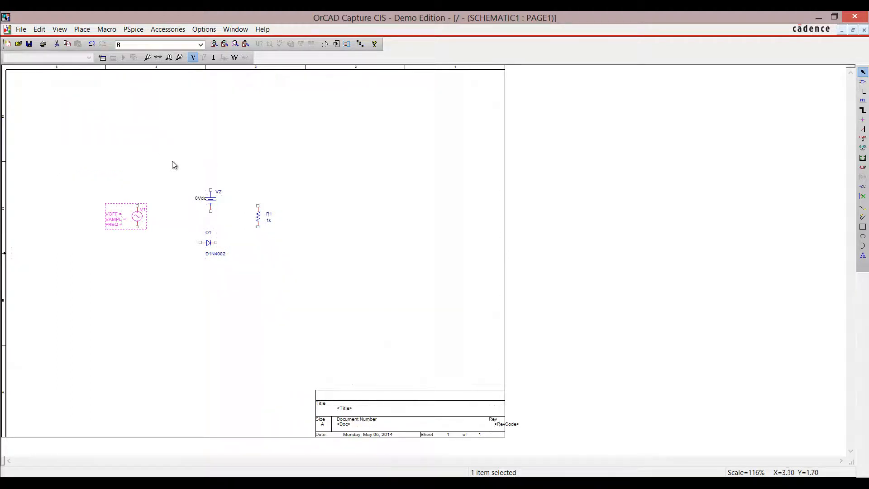
left_click(176, 172)
left_click_drag(176, 172, 243, 227)
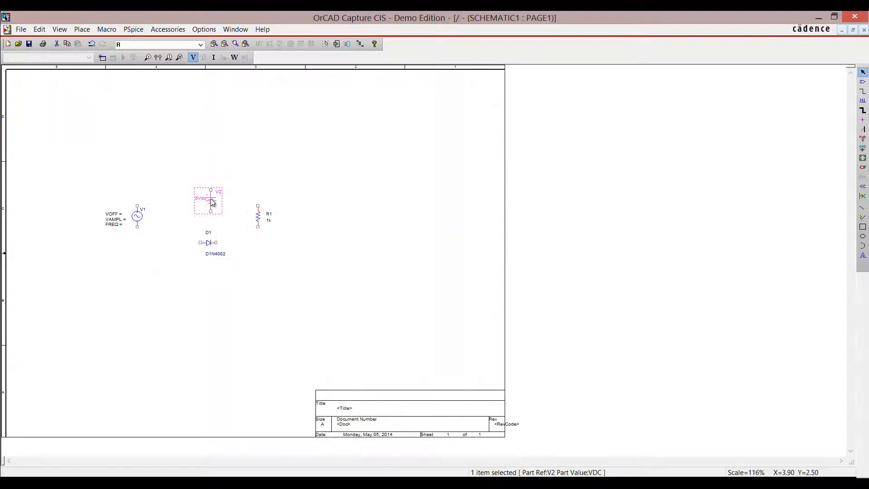
left_click_drag(212, 202, 206, 178)
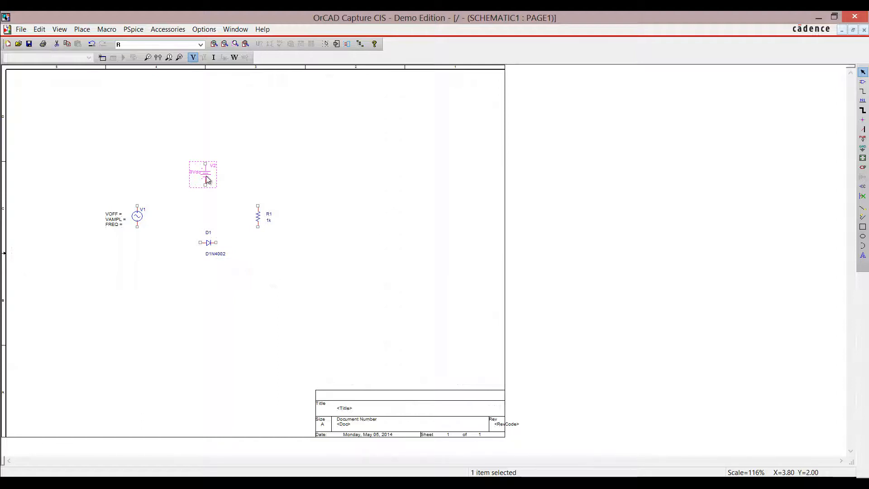
Rotate the diode to vertical, pointing down, and position the VDC source directly beneath it.
left_click_drag(188, 227, 252, 275)
key("r")
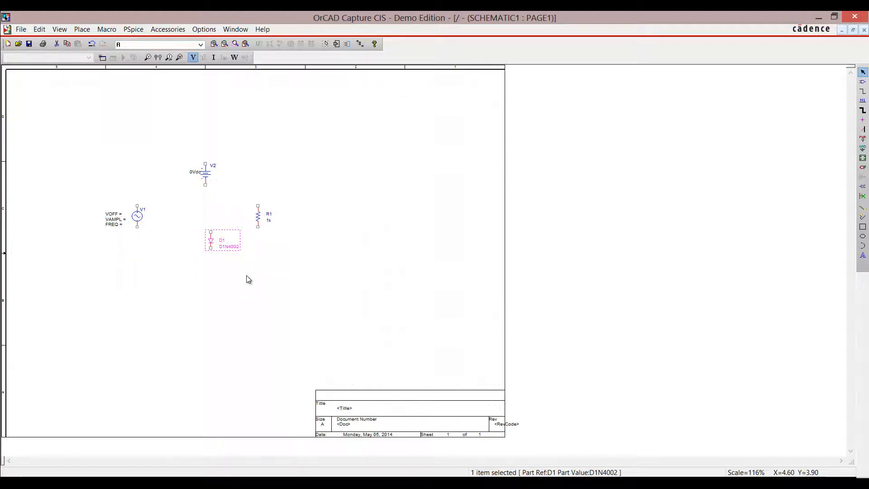
left_click_drag(175, 154, 214, 272)
left_click_drag(184, 221, 247, 297)
Move the diode and VDC source together to just right of the VSIN source.
left_click(211, 248)
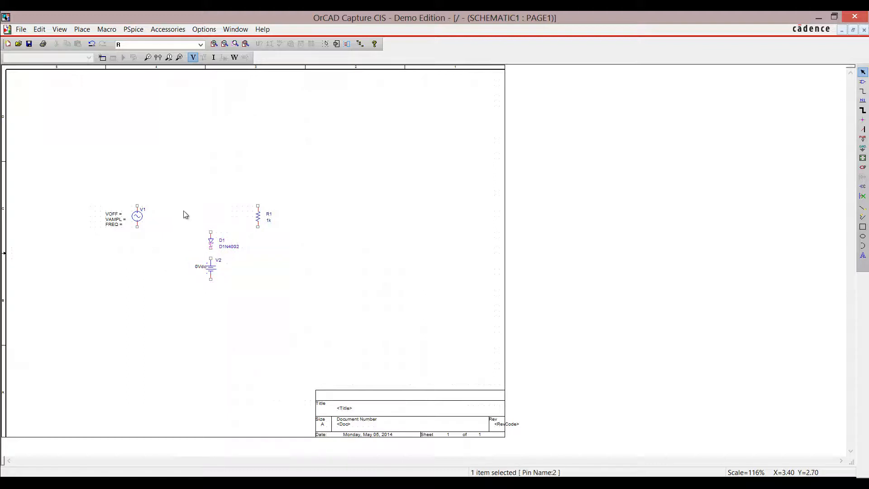
left_click_drag(180, 222, 244, 298)
left_click_drag(212, 246, 180, 211)
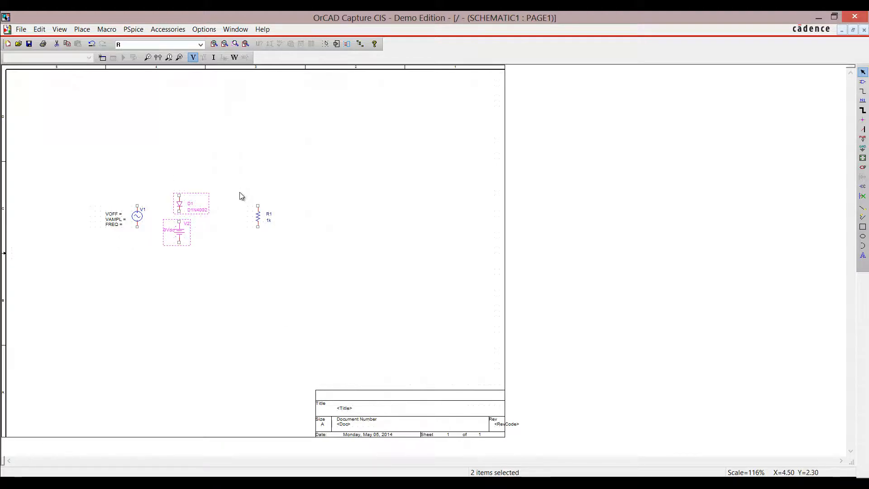
Rotate the resistor to horizontal and move it between the upper ends of the VSIN source and the diode.
left_click_drag(241, 191, 299, 282)
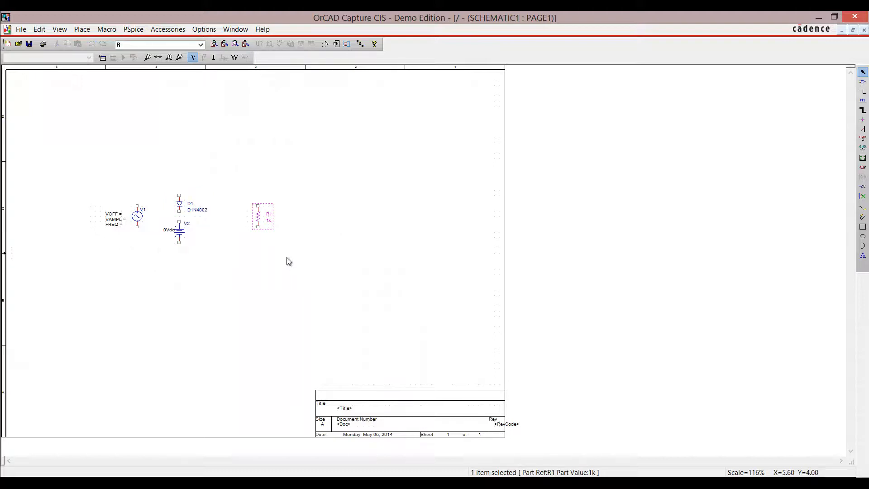
key("r")
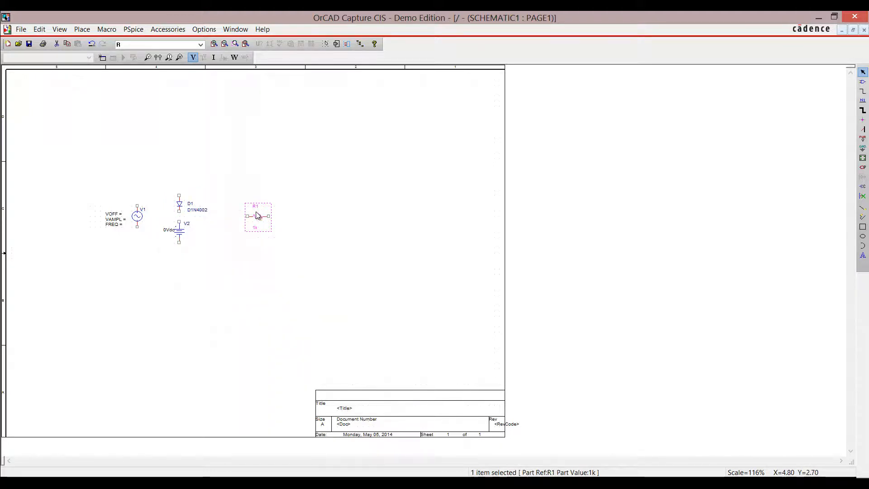
left_click_drag(256, 221, 159, 196)
left_click(248, 202)
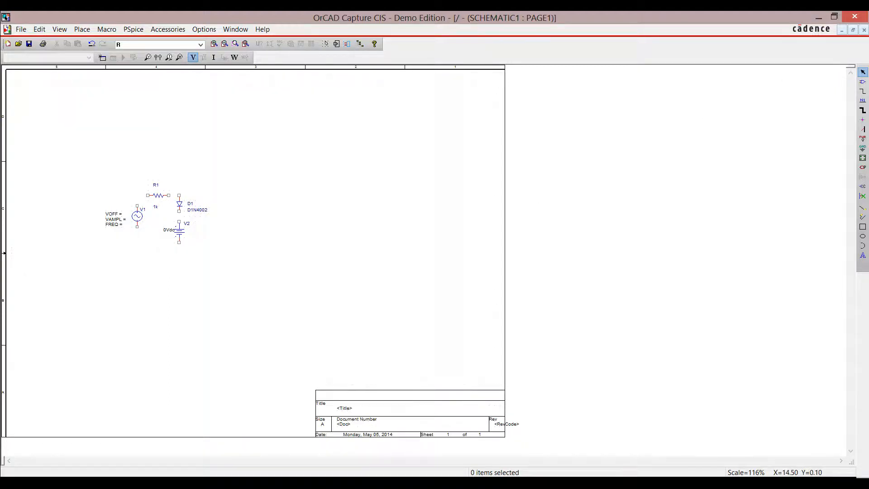
Wire the upper pin of the VSIN source to the resistor, and the resistor to the diode's upper pin.
left_click(863, 92)
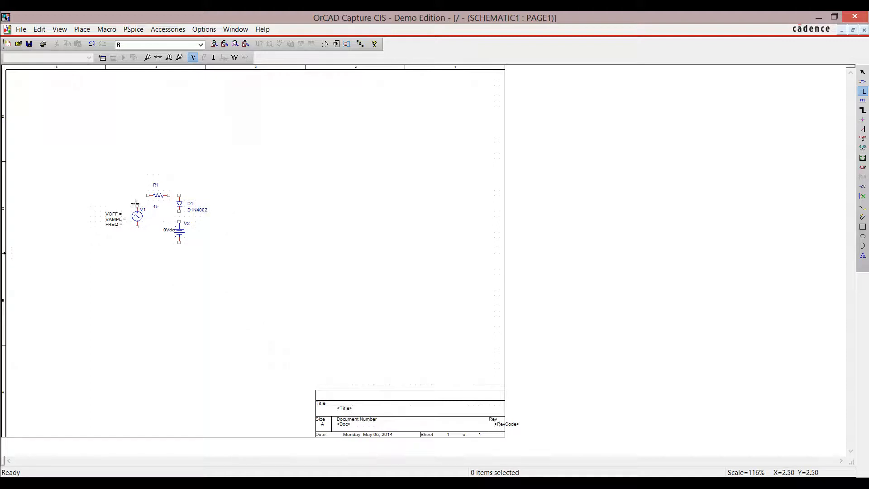
left_click(137, 206)
left_click(147, 195)
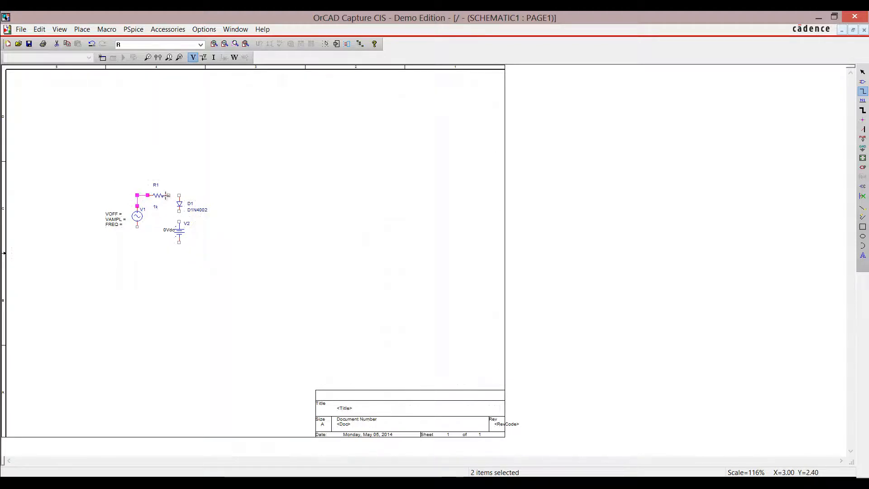
left_click(169, 195)
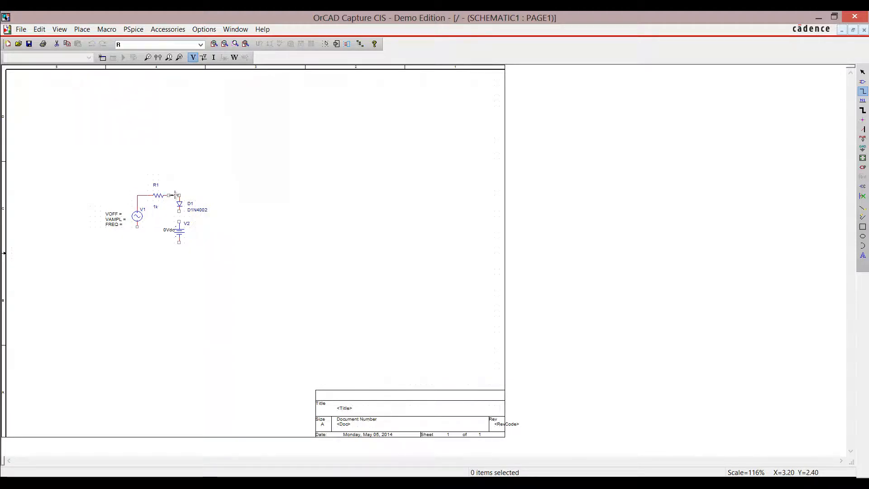
left_click(179, 195)
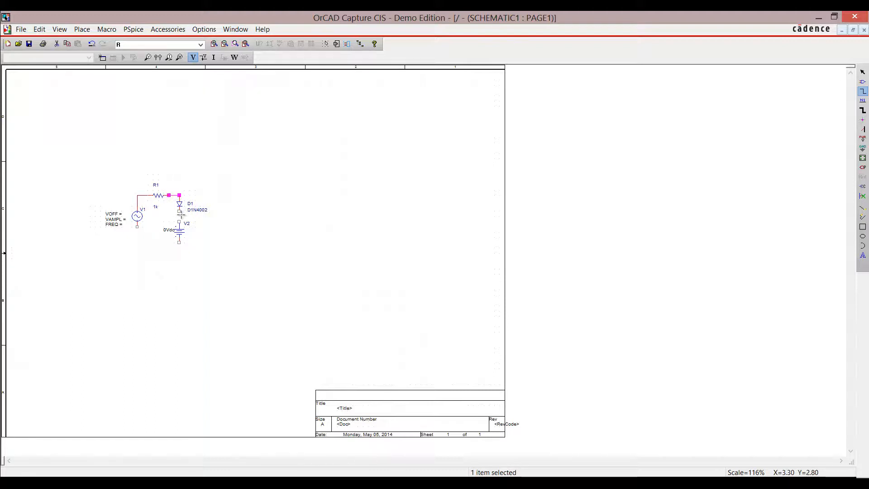
Close the loop by wiring the diode to the VDC source and joining the lower pins of the VSIN and VDC sources.
left_click(179, 211)
left_click(179, 221)
left_click(137, 226)
left_click(180, 247)
left_click(179, 243)
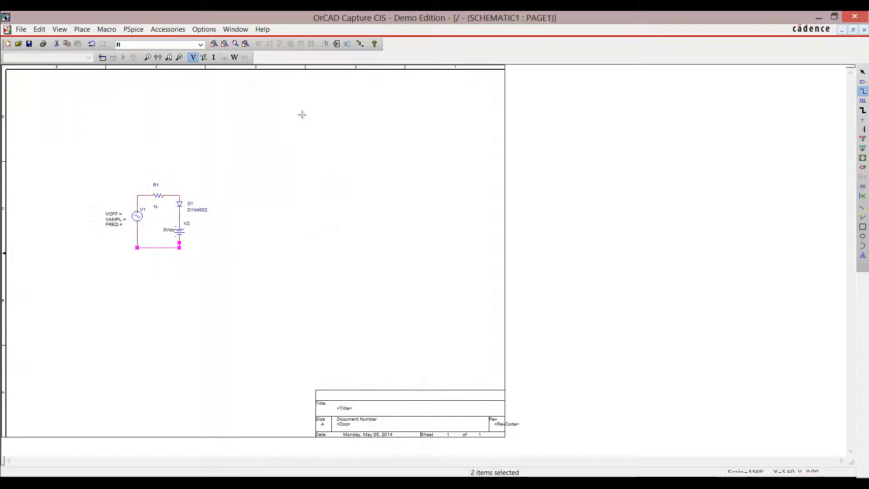
left_click(863, 74)
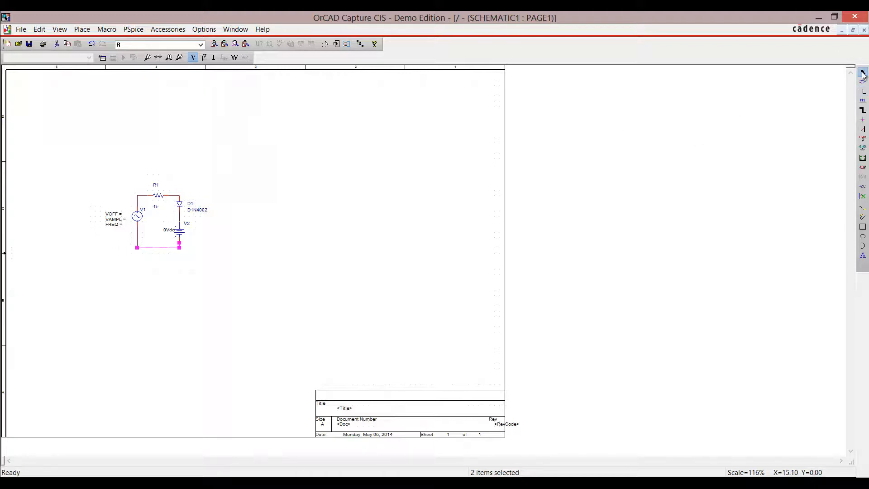
Place a 0/CAPSYM ground symbol just below the circuit's bottom wire.
left_click(863, 151)
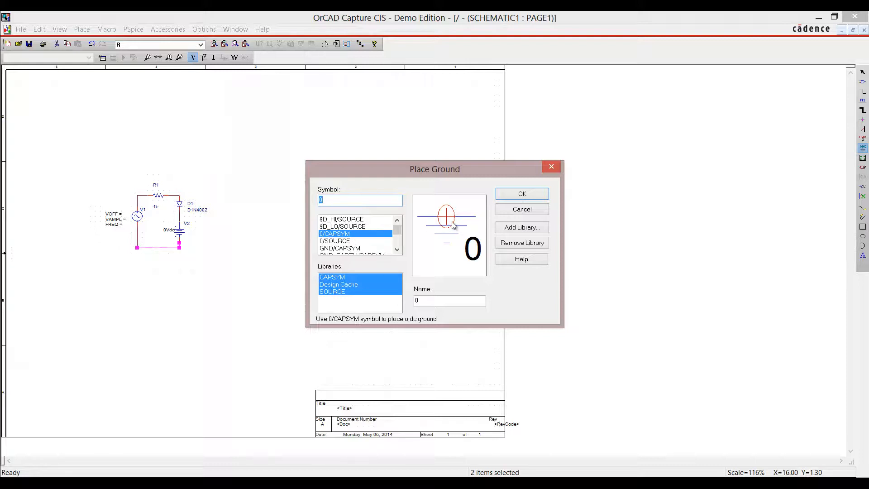
left_click(509, 197)
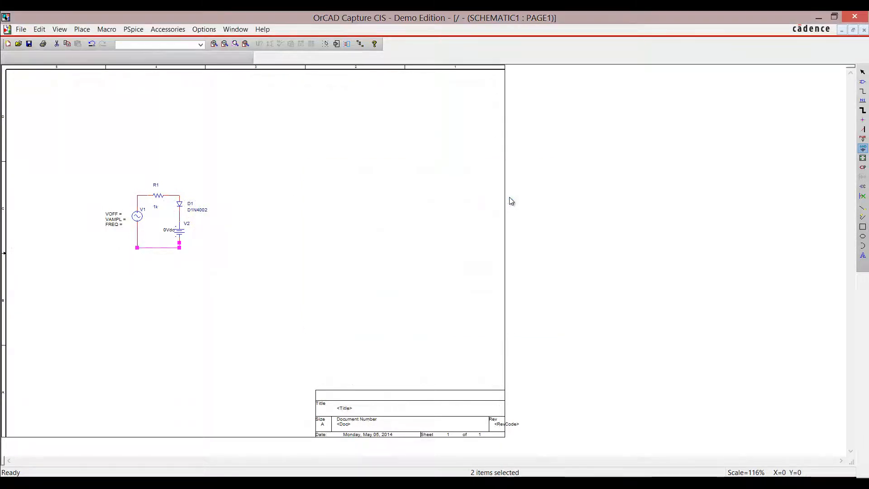
left_click(165, 267)
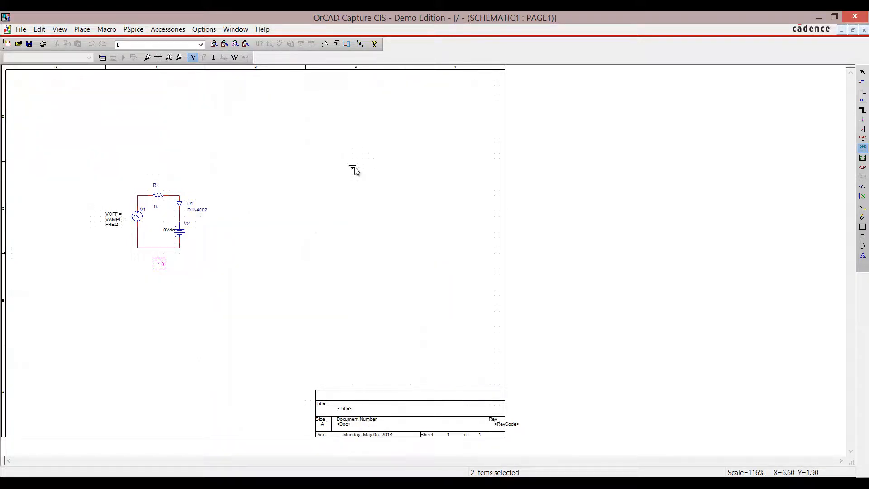
key("Escape")
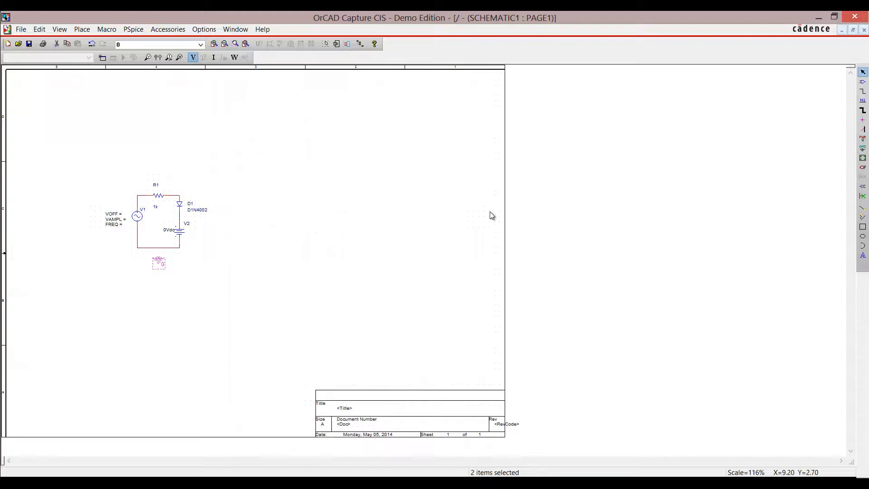
Wire the ground symbol to the circuit's bottom wire.
left_click(861, 92)
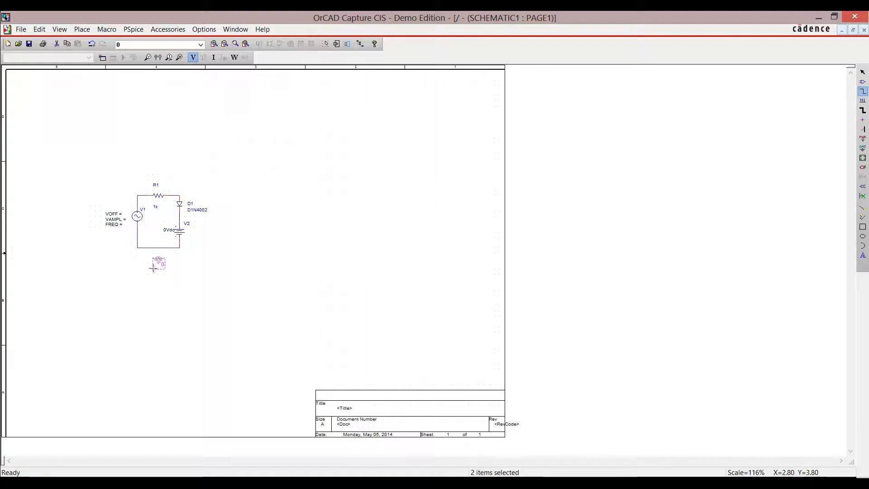
left_click(158, 258)
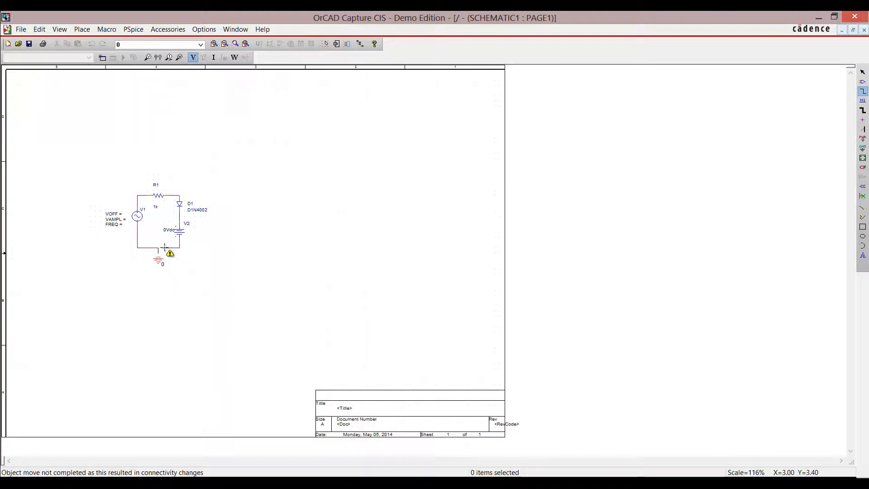
left_click(159, 248)
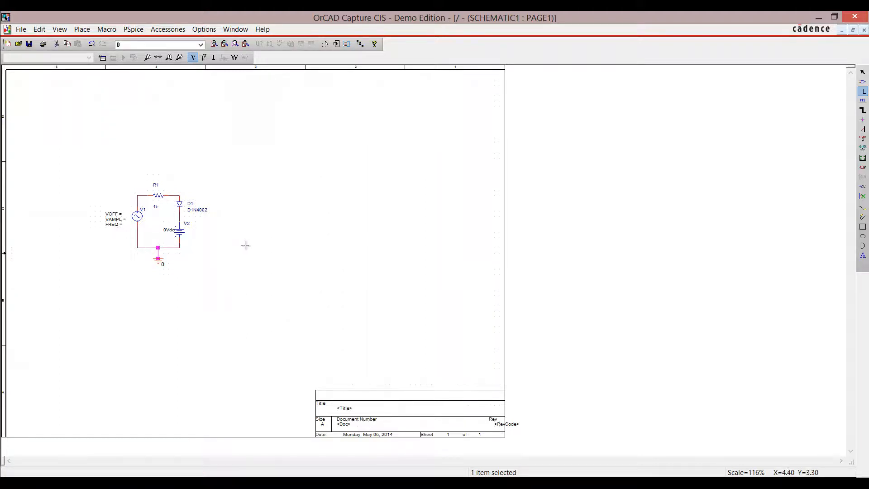
key("Escape")
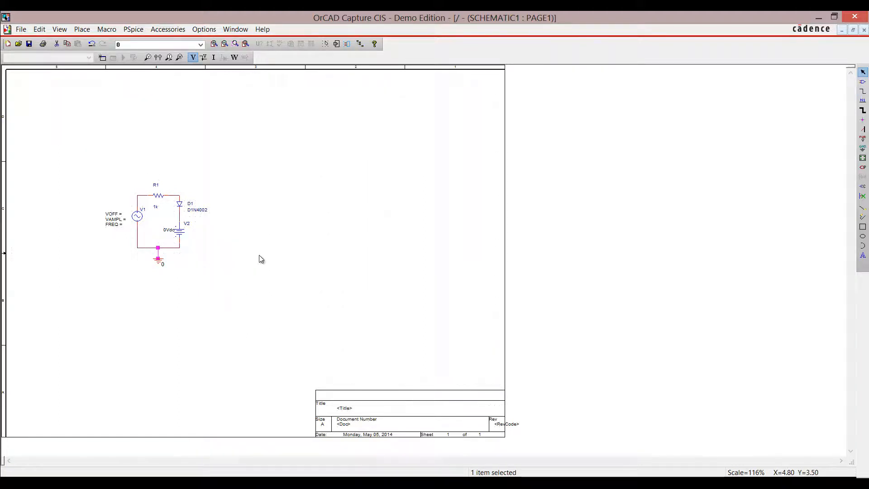
left_click(292, 204)
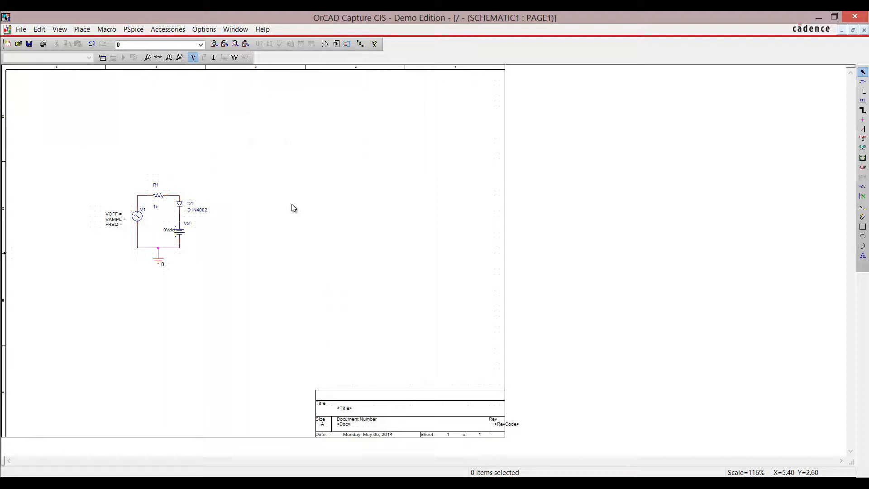
Set the VSIN source's AC property to 12, DC to 0 and FREQ to 60.
double_click(137, 218)
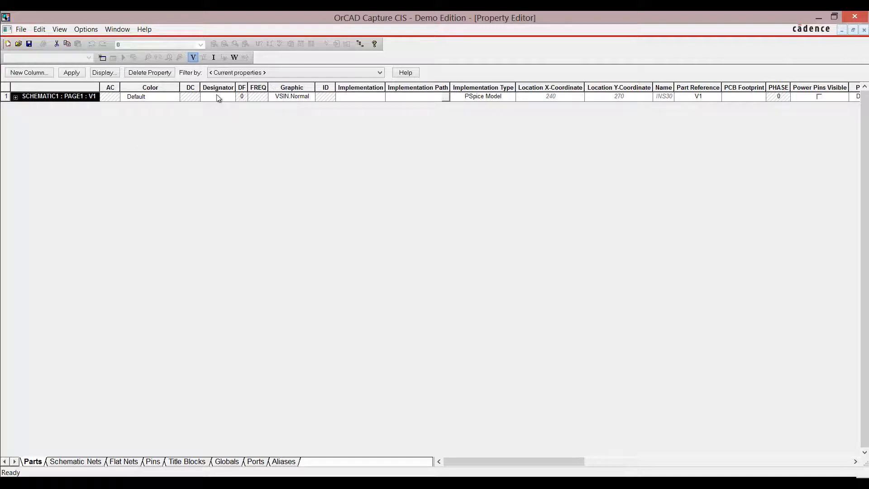
left_click(115, 97)
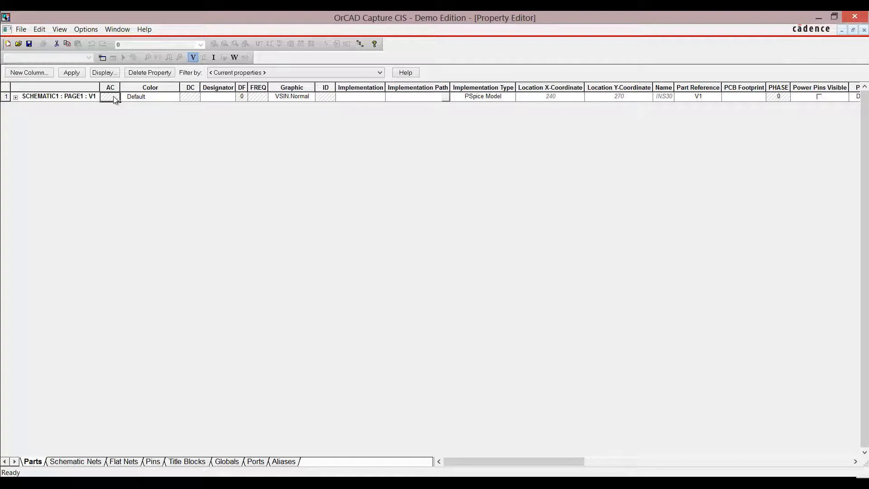
type("12")
left_click(190, 100)
type("0")
left_click(263, 98)
type("60")
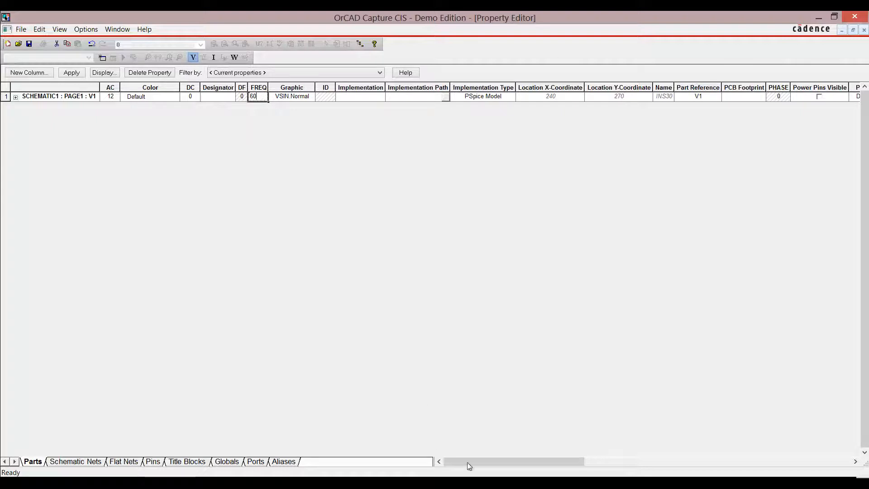
Set the VSIN source's VAMPL to 12, apply the property changes to the design and return to the schematic.
left_click_drag(497, 463, 752, 459)
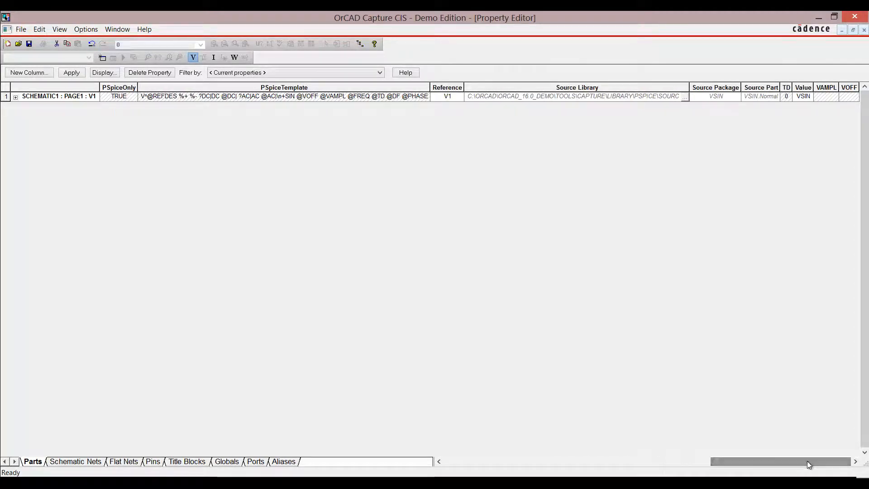
left_click(827, 98)
type("12")
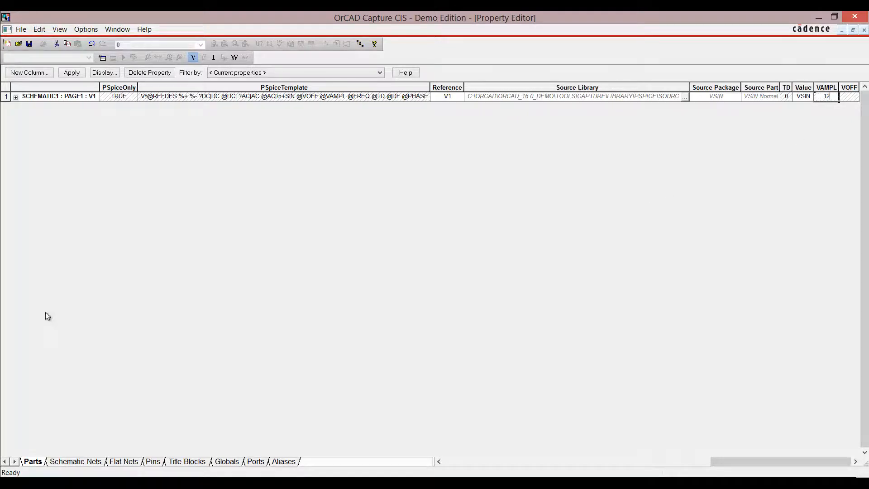
left_click(73, 74)
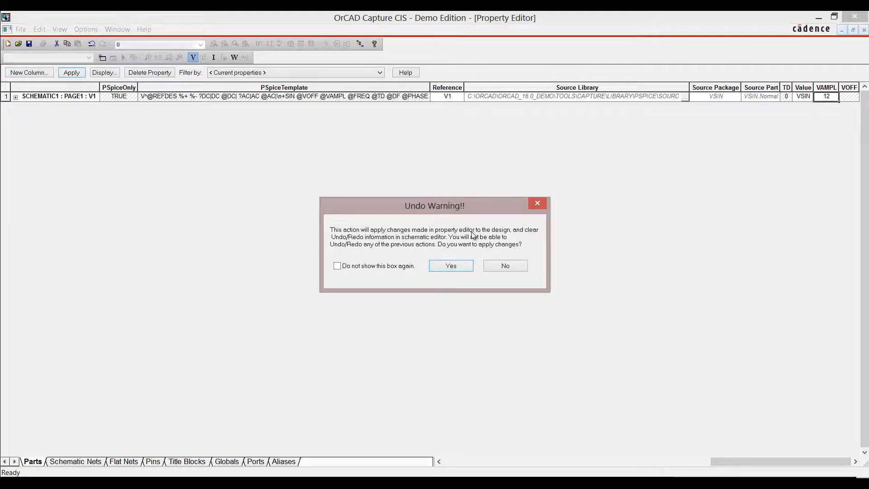
left_click(450, 266)
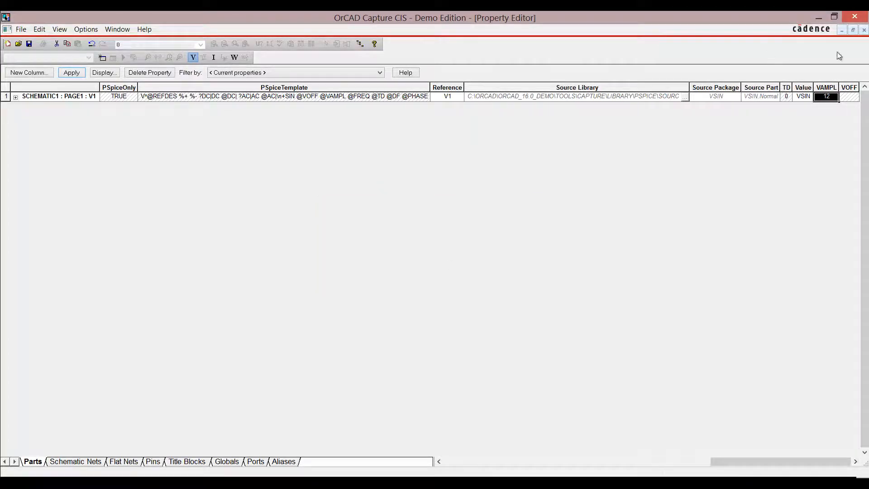
left_click(864, 30)
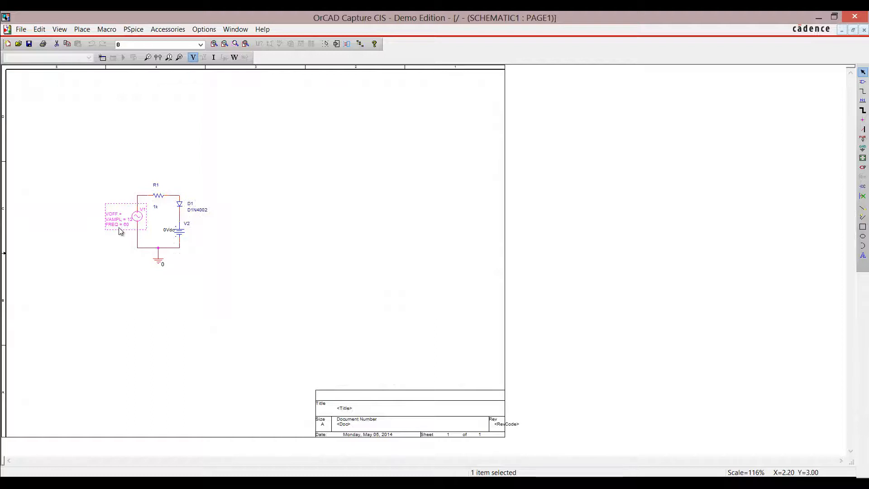
left_click(286, 232)
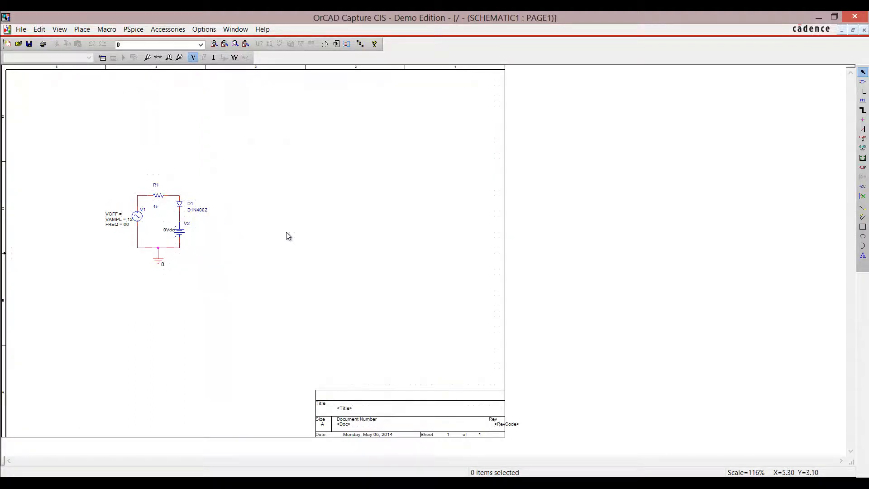
Set the VDC source's DC property to 3Vdc, apply the change and return to the schematic.
double_click(181, 237)
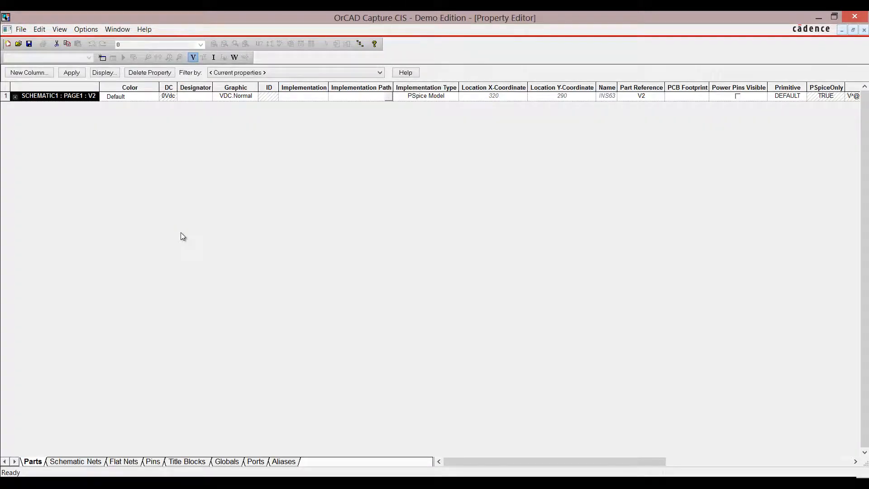
left_click(162, 97)
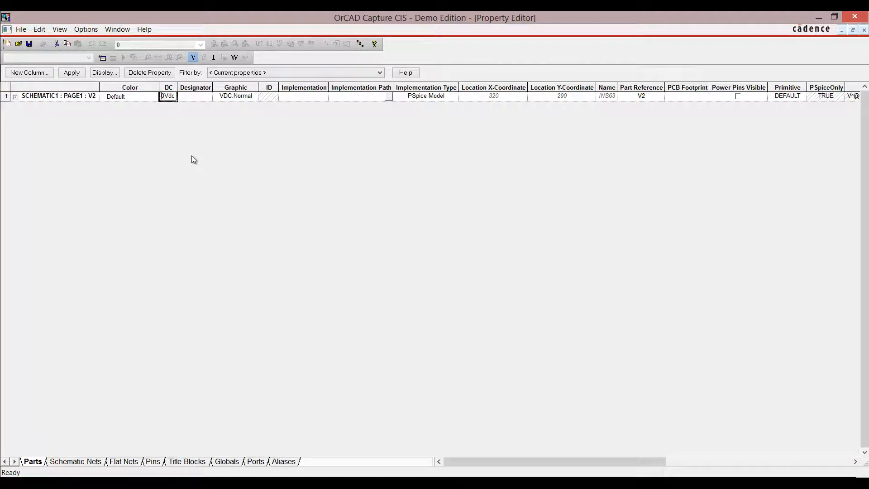
type("3")
key("Delete")
left_click_drag(607, 461, 833, 476)
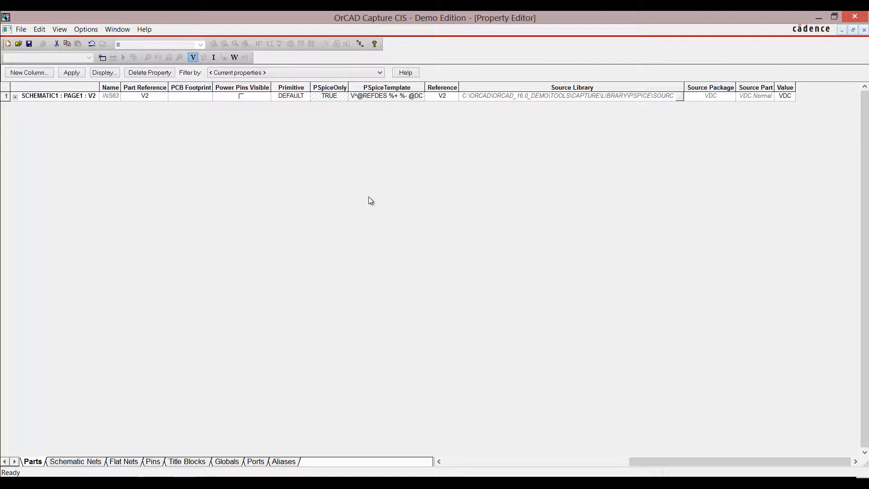
left_click(70, 73)
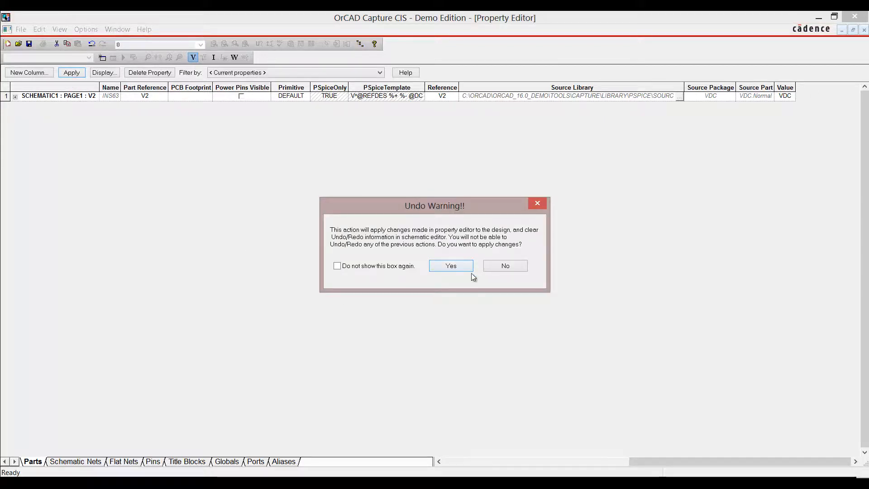
left_click(459, 267)
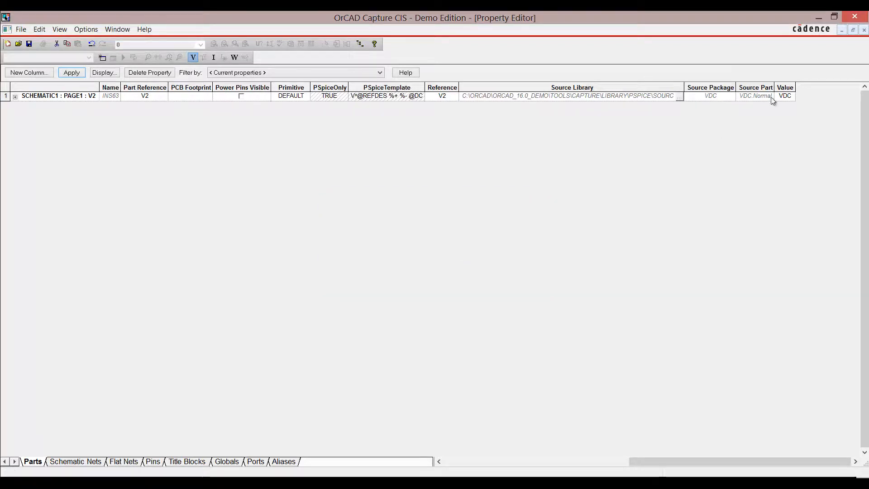
left_click(864, 30)
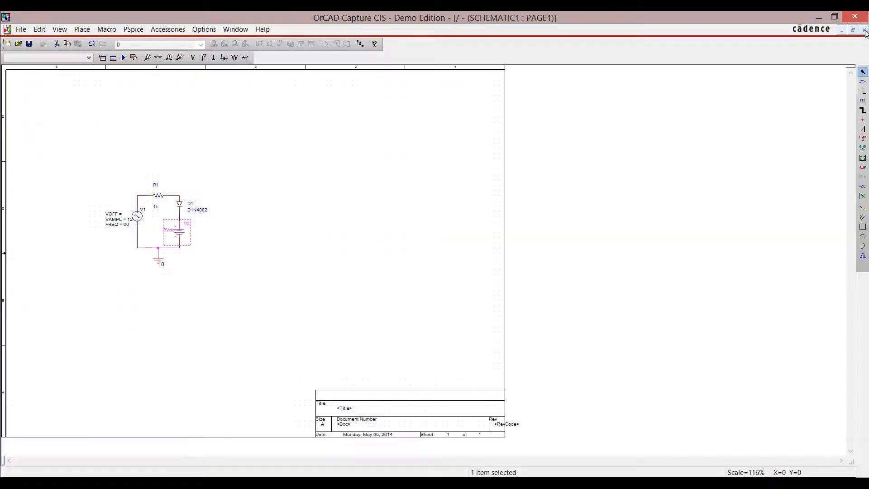
left_click(322, 271)
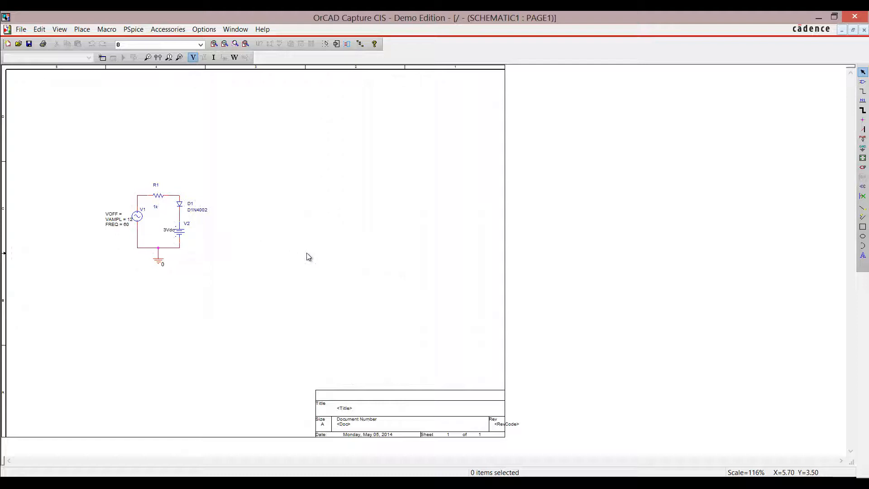
Copy the 1k resistor R1 and paste the duplicate to the right of the circuit.
left_click(159, 198)
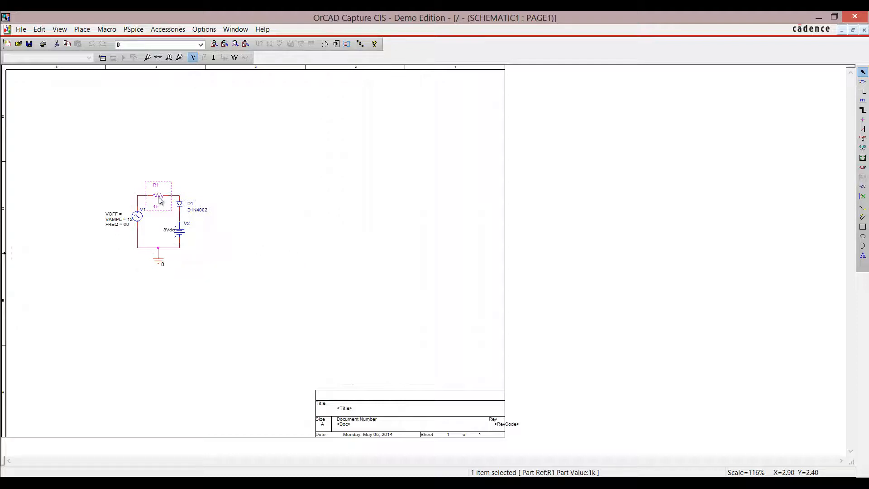
right_click(160, 199)
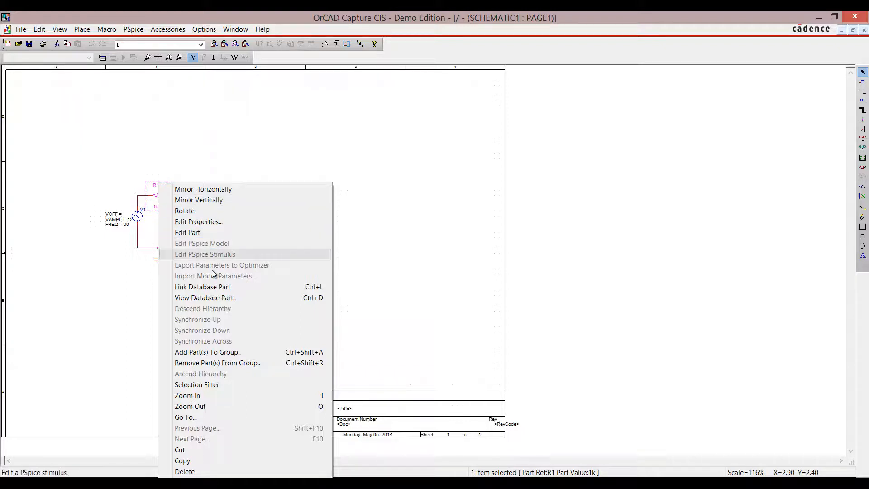
left_click(209, 461)
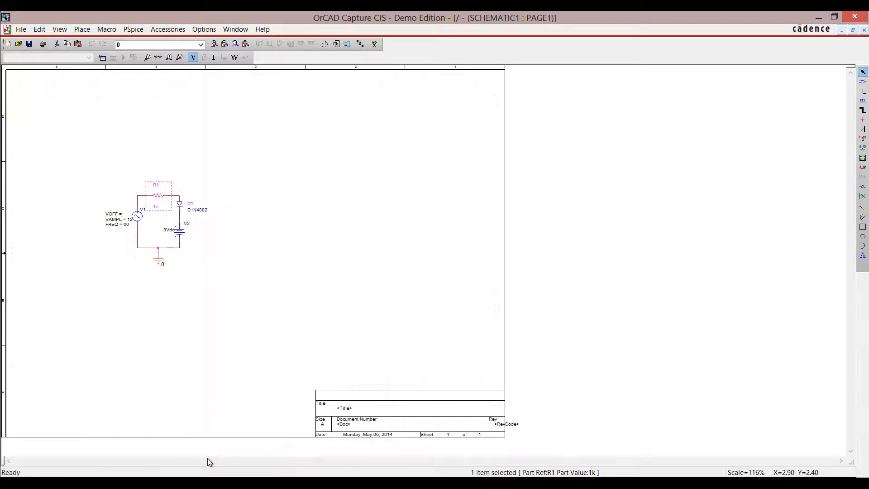
right_click(255, 211)
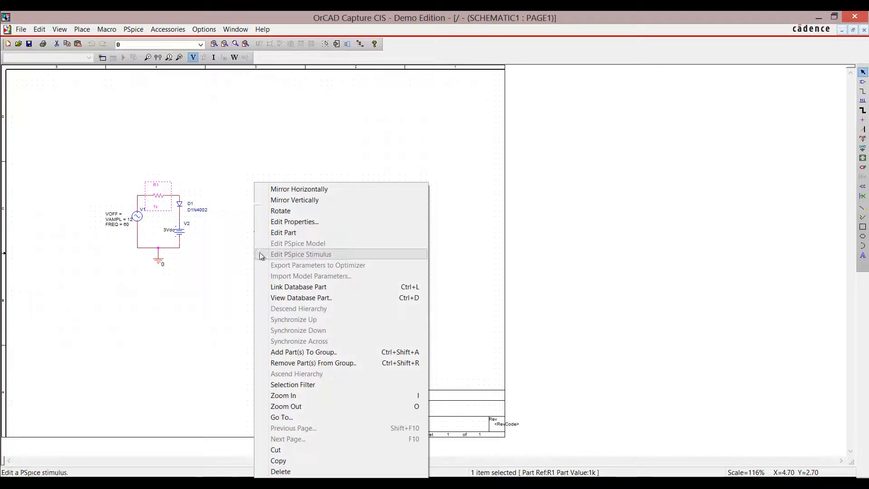
left_click(279, 460)
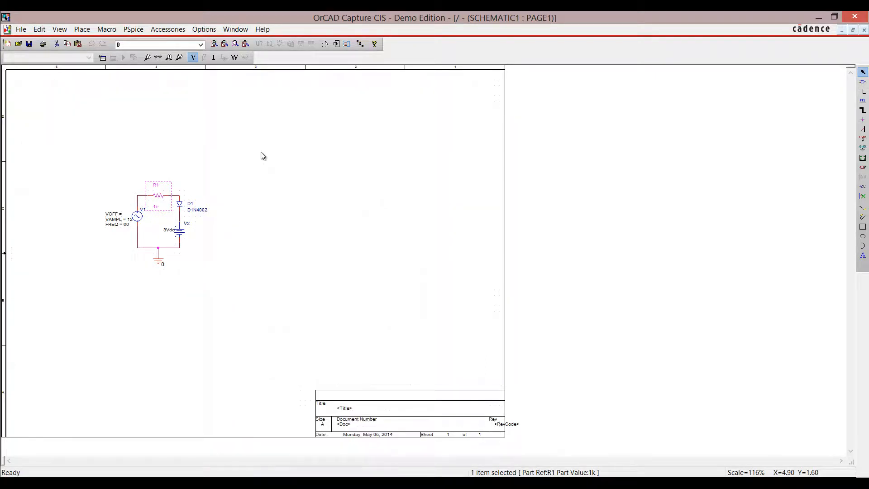
key("ctrl+v")
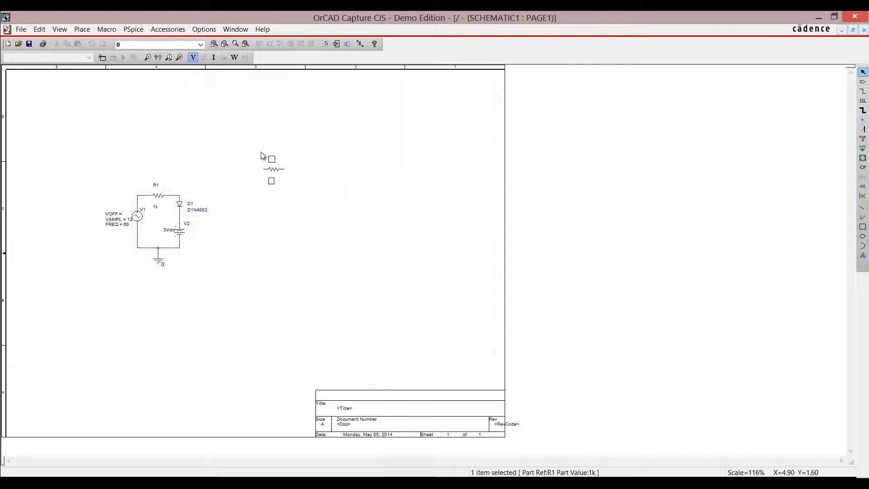
left_click(230, 214)
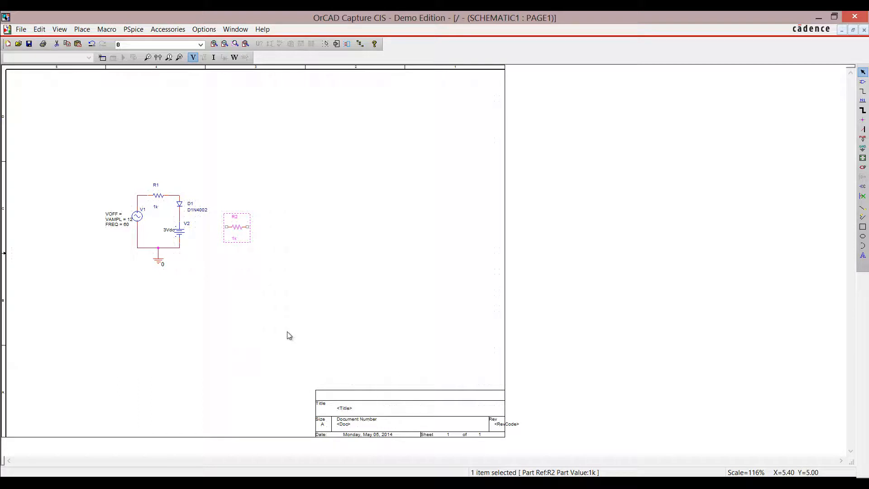
Rotate the pasted resistor to vertical and move it closer to the diode and VDC source branch.
key("r")
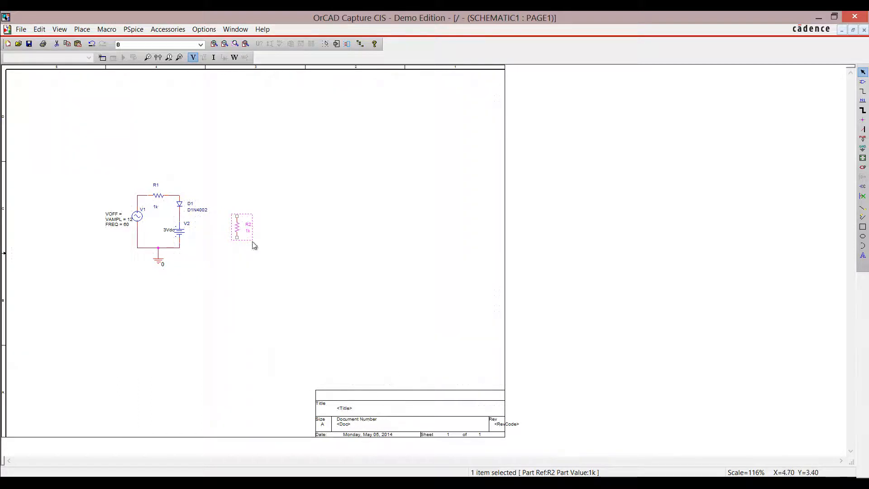
left_click_drag(236, 227, 214, 226)
left_click(270, 152)
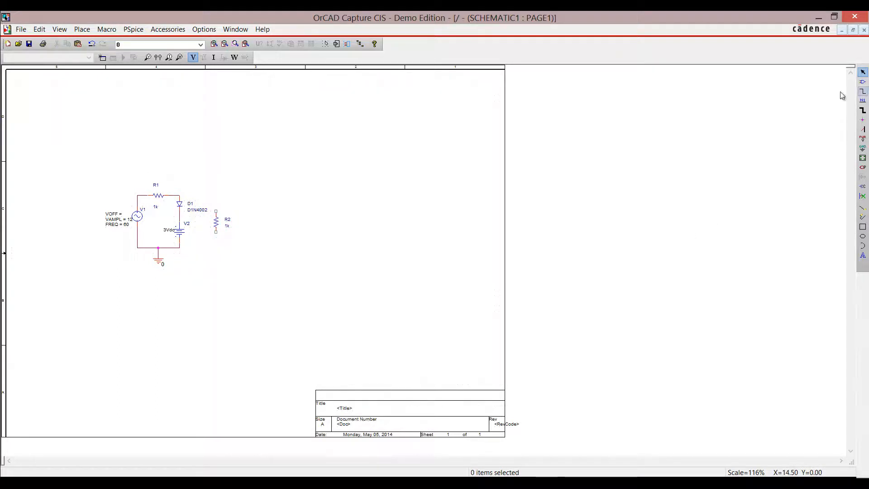
Wire the vertical resistor in parallel with the diode and VDC branch, joining its pins to the circuit's top and bottom nodes.
left_click(863, 91)
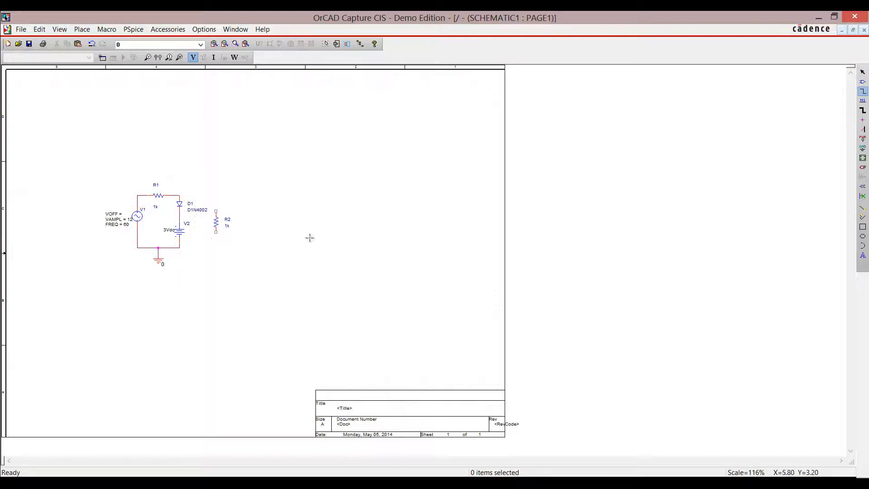
left_click(216, 210)
left_click(216, 195)
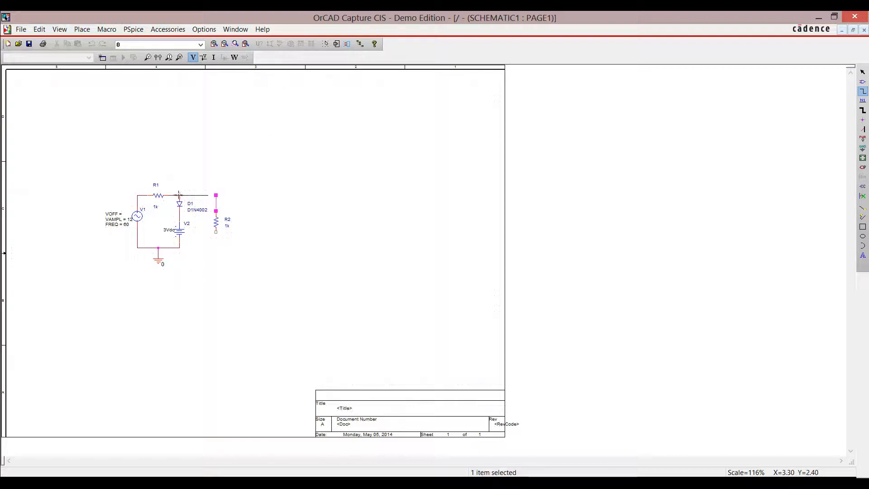
left_click(180, 195)
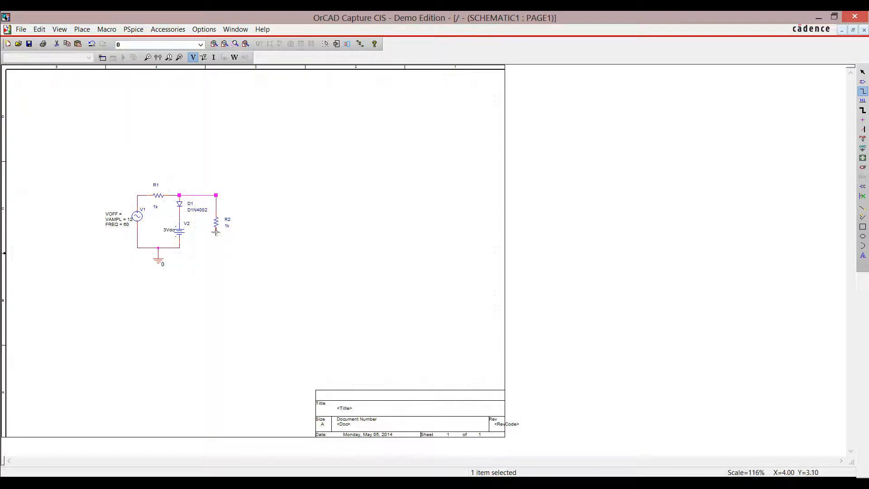
left_click(216, 232)
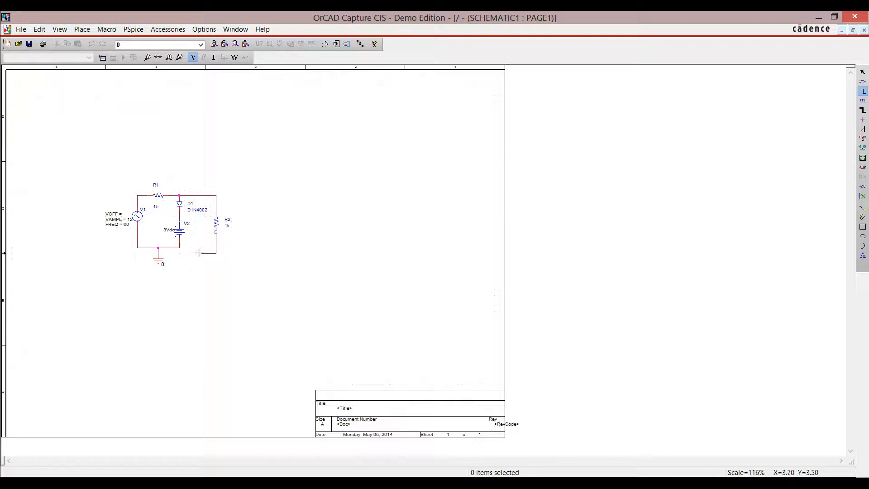
left_click(179, 248)
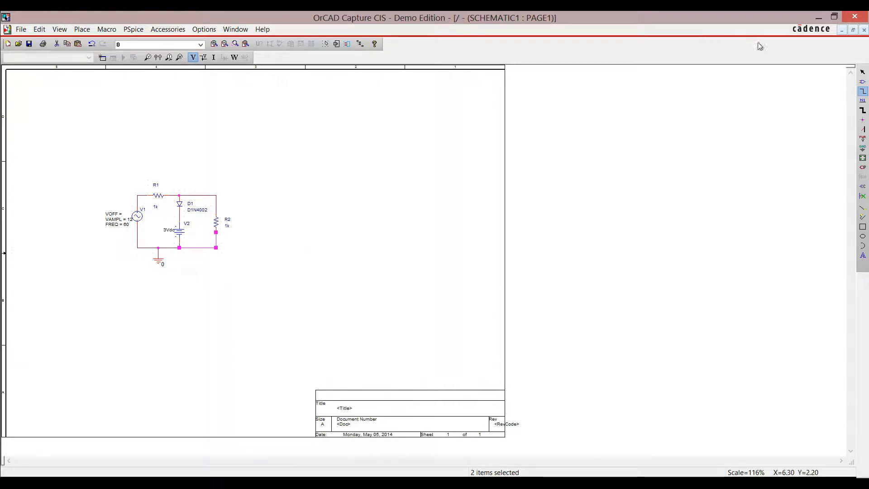
Leave wire placement and create a new PSpice simulation profile named simula1, inheriting from none.
left_click(862, 72)
left_click(342, 190)
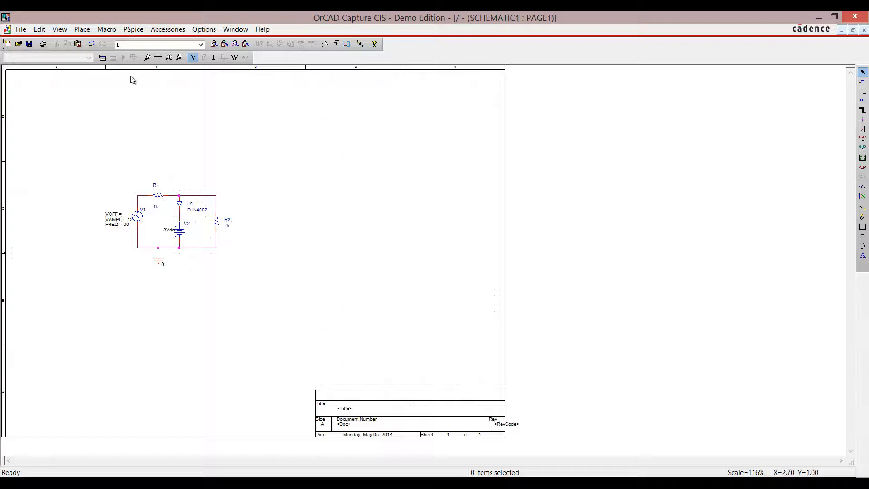
left_click(138, 30)
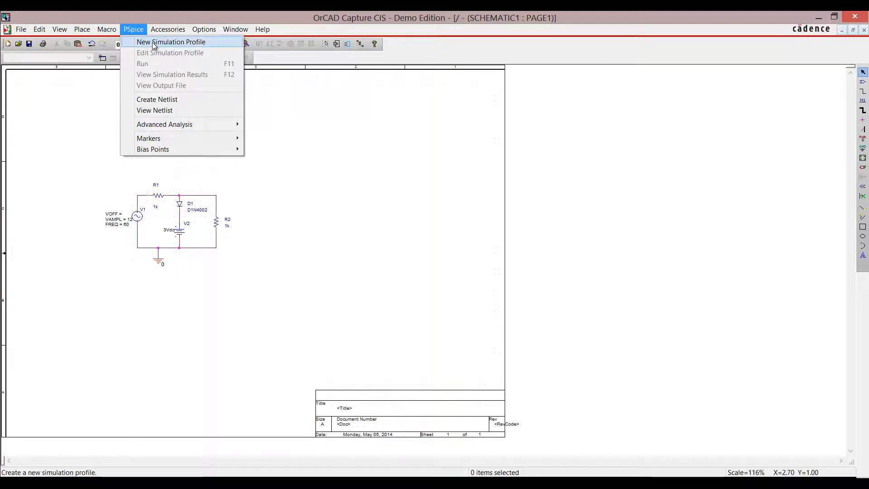
left_click(152, 42)
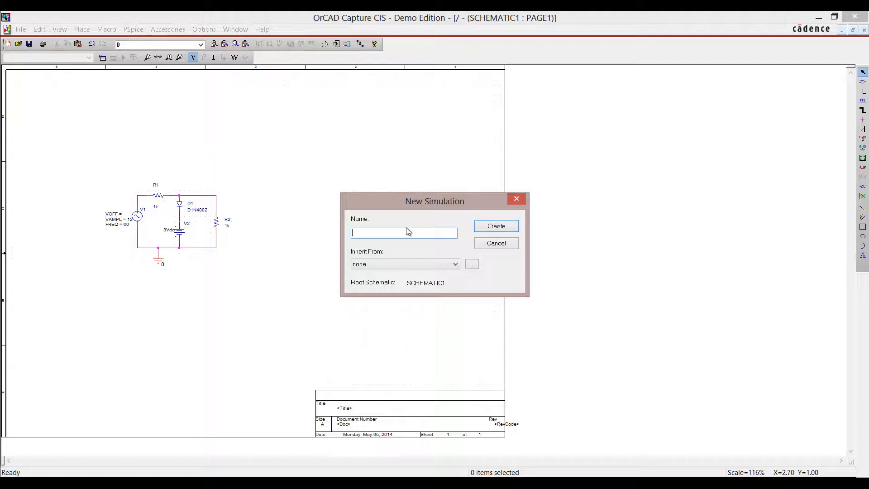
type("simula1")
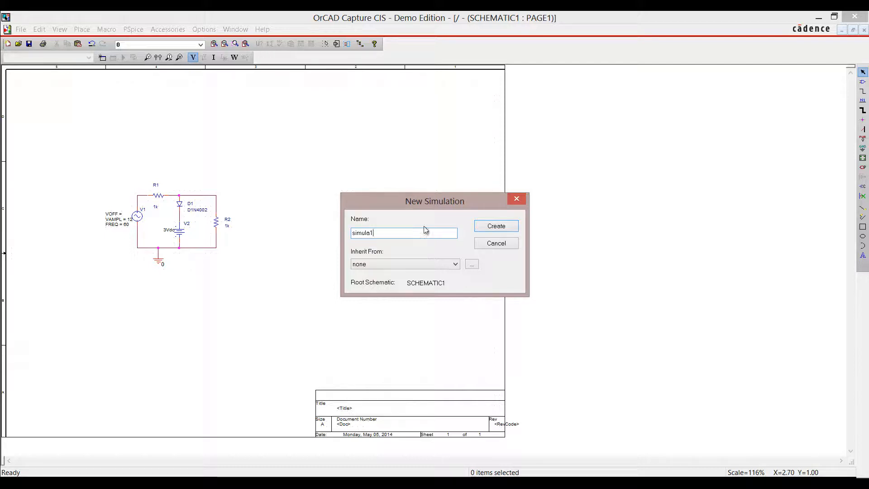
left_click(509, 228)
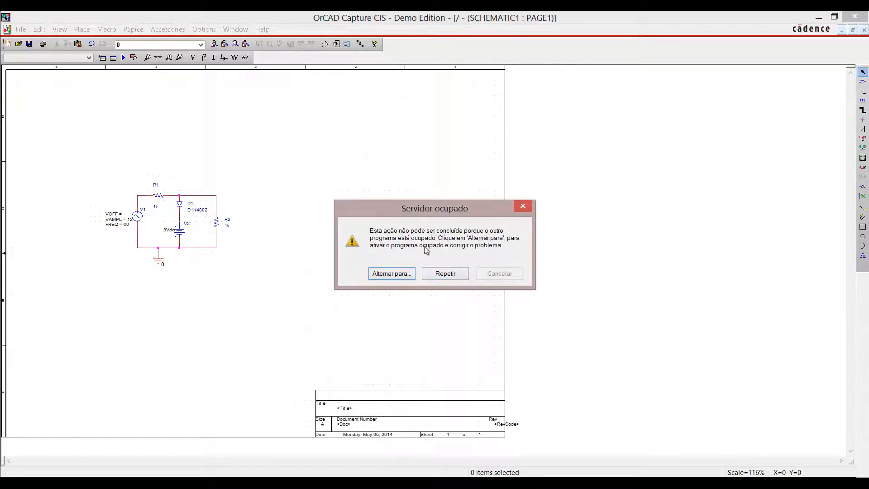
left_click(439, 276)
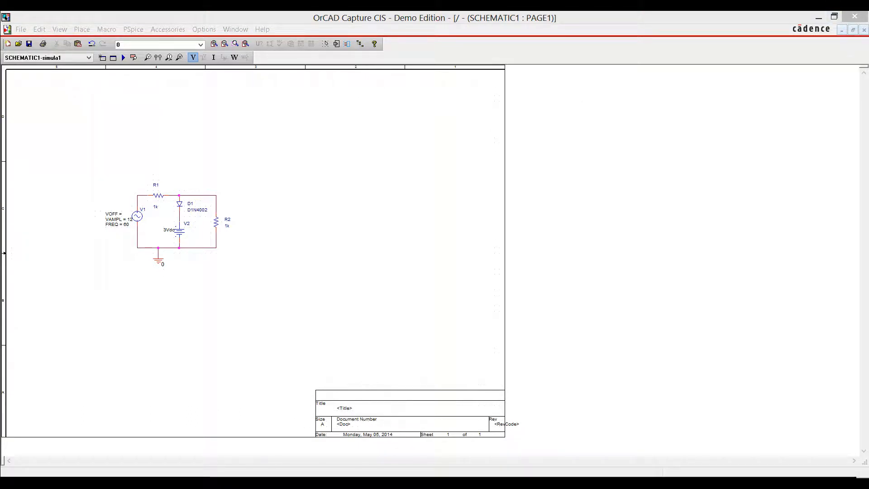
Set the time-domain (transient) analysis run time to 300e-3 seconds and accept the simulation settings.
left_click_drag(783, 12, 412, 145)
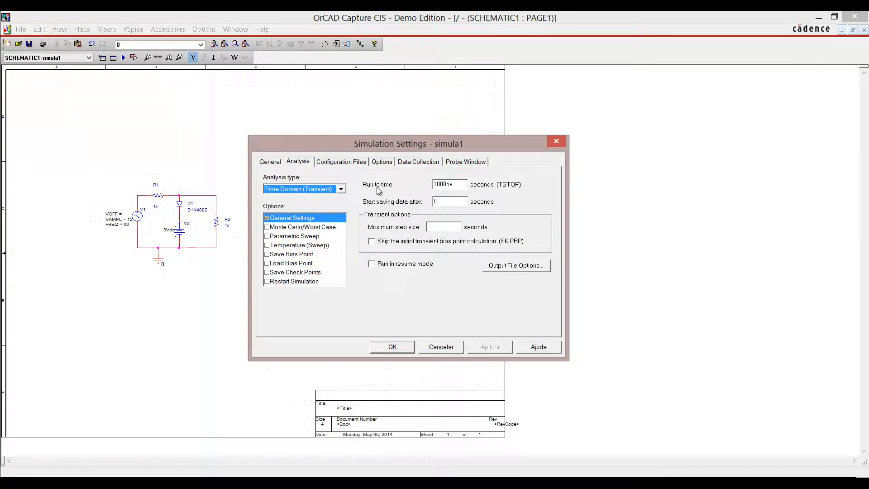
left_click(461, 186)
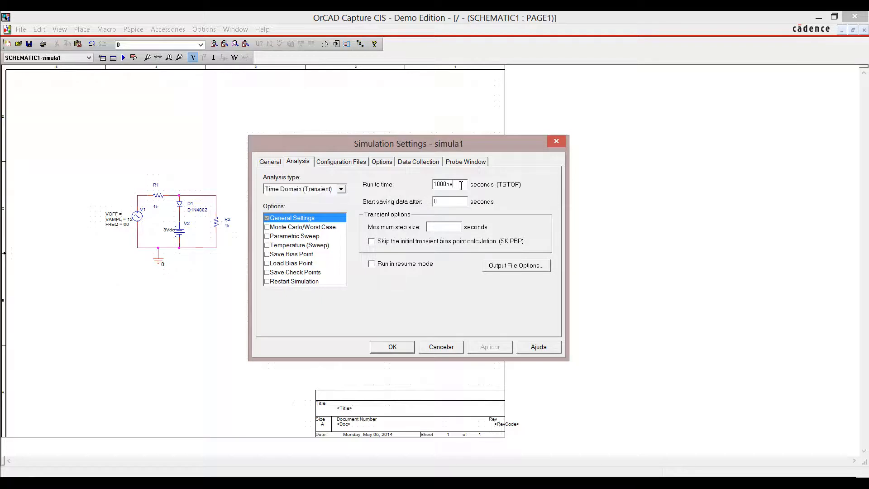
double_click(461, 185)
type("300e")
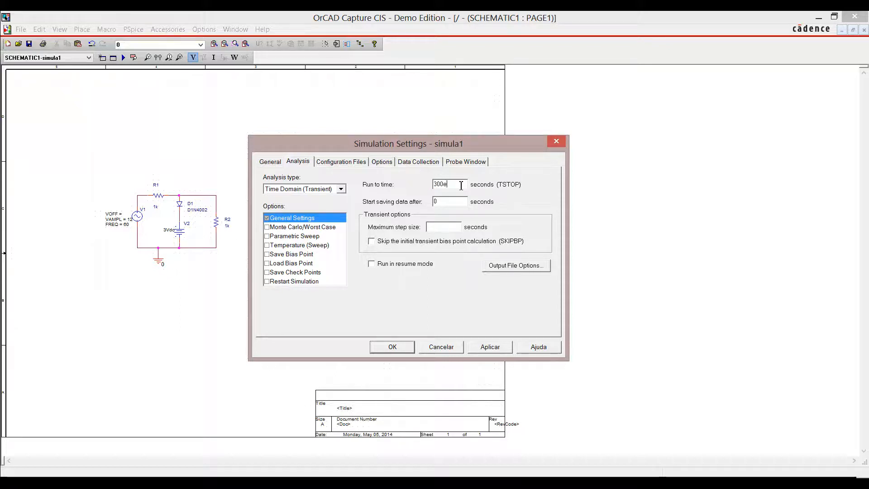
type("-3")
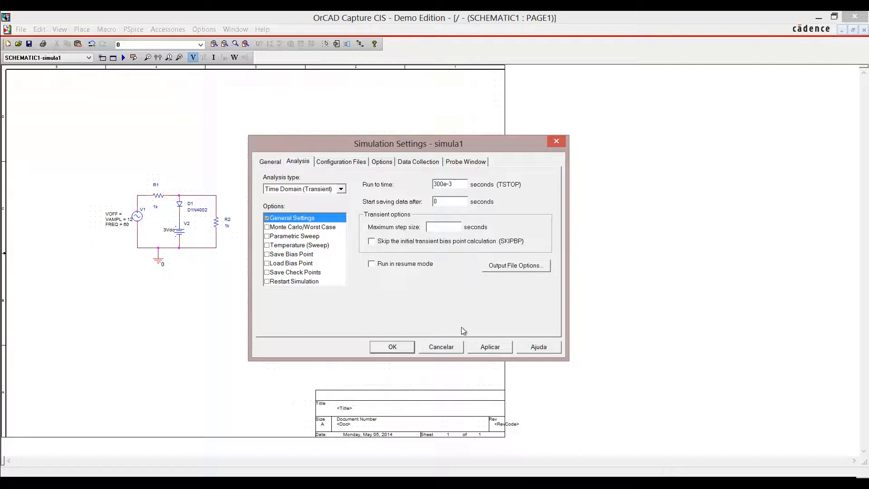
left_click(405, 349)
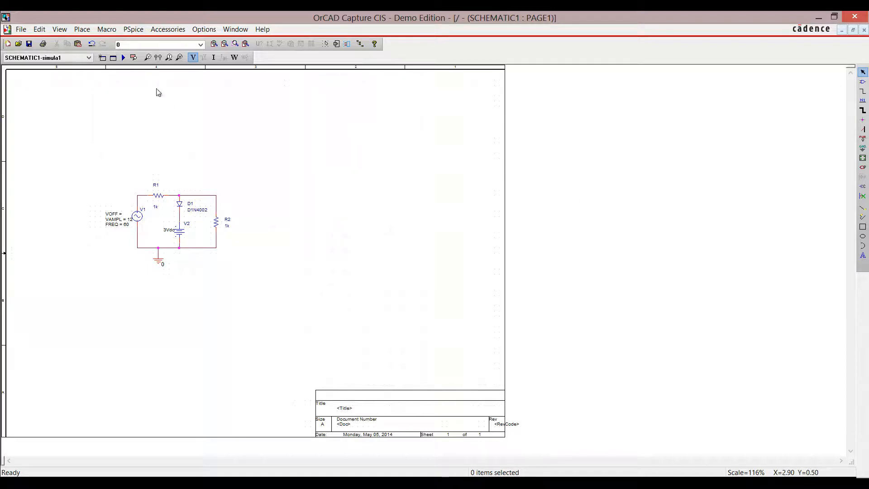
Try to run the simula1 simulation, accepting that the undo history is cleared.
left_click(123, 58)
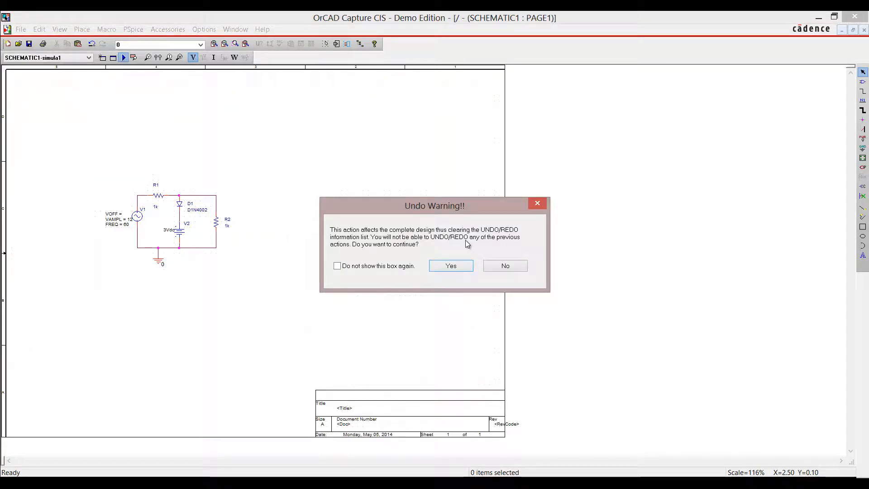
left_click(457, 266)
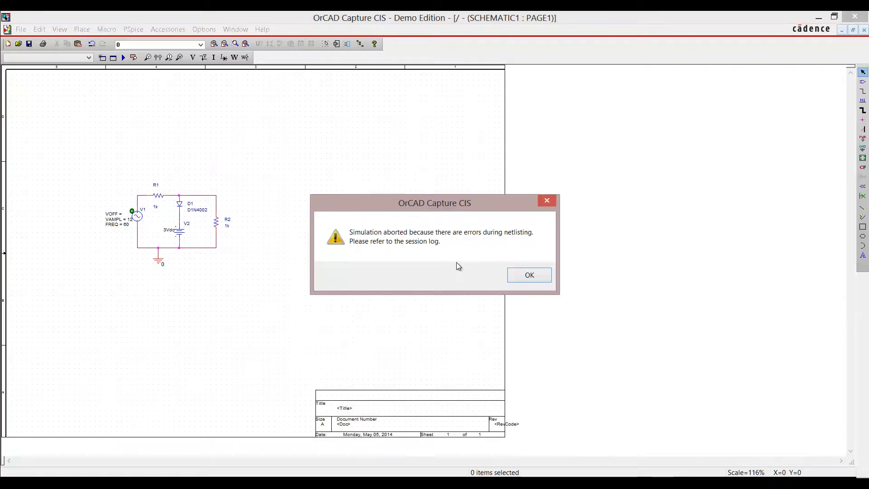
left_click(528, 276)
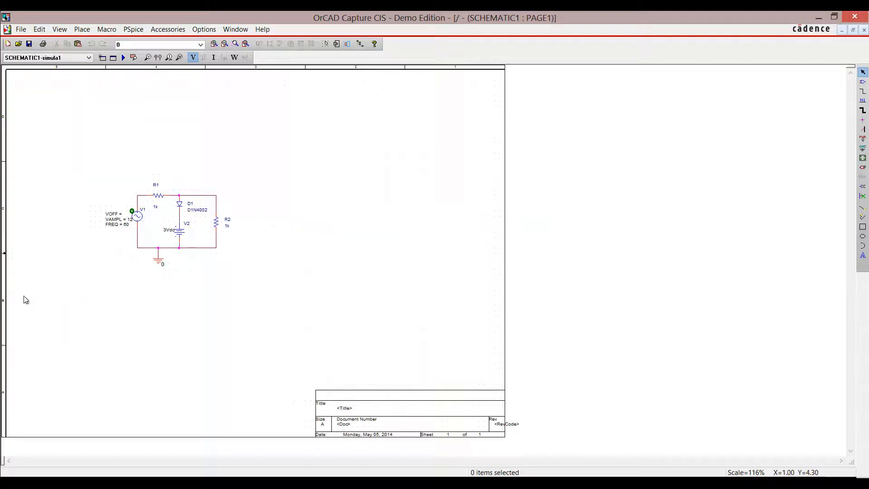
Read the DRC marker at source V1 to find what is blocking the simulation, and close it.
left_click(131, 213)
double_click(132, 211)
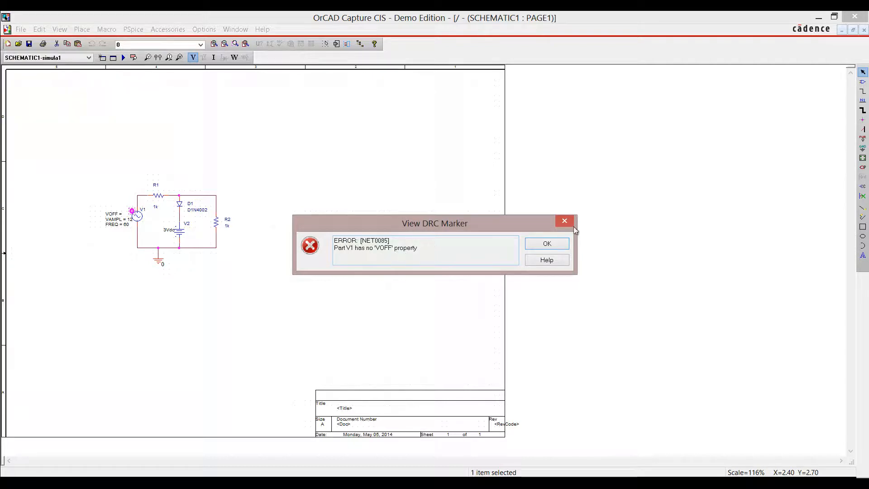
left_click(550, 244)
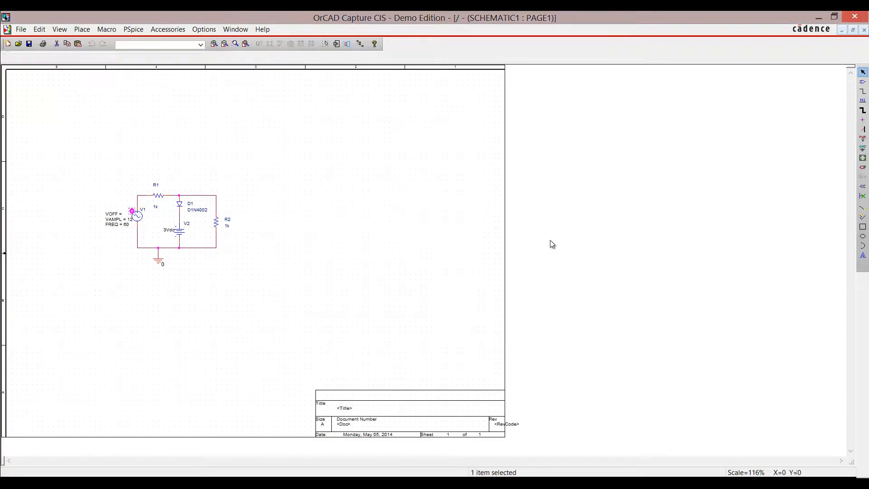
Set the VOFF property of sine source V1 to 0, apply the change and return to the schematic.
left_click(137, 221)
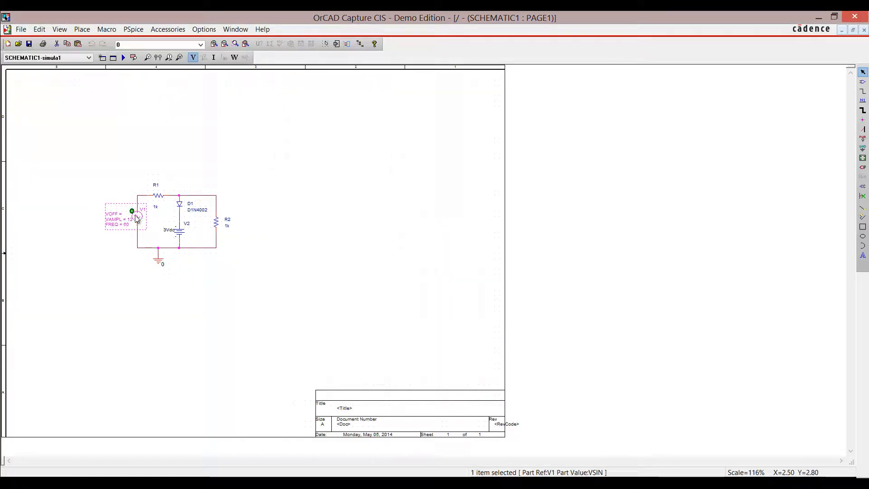
double_click(137, 220)
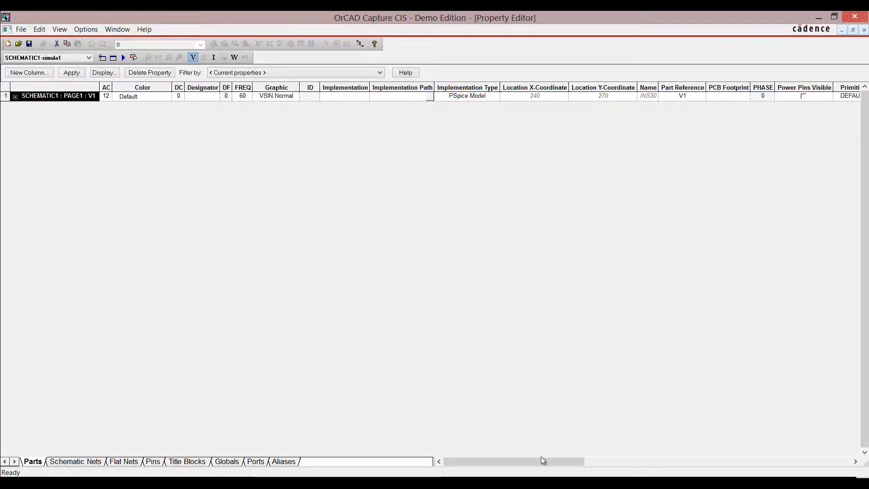
left_click(764, 462)
left_click_drag(772, 462, 798, 463)
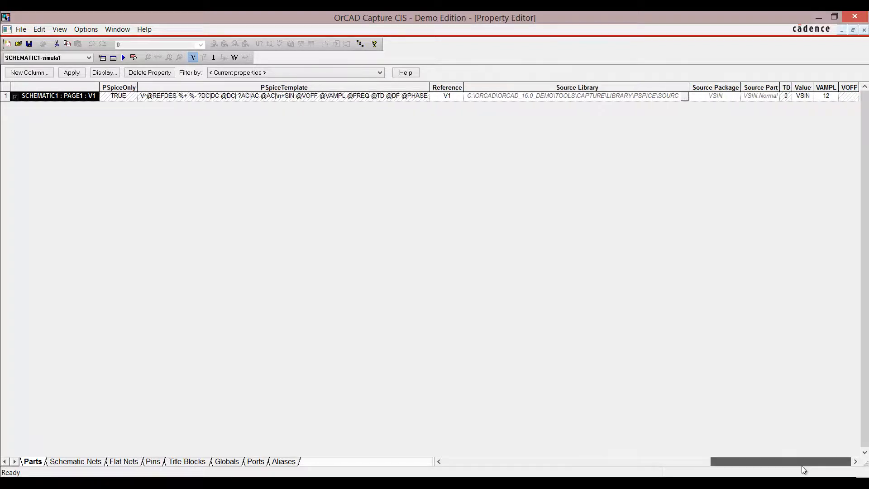
left_click(845, 97)
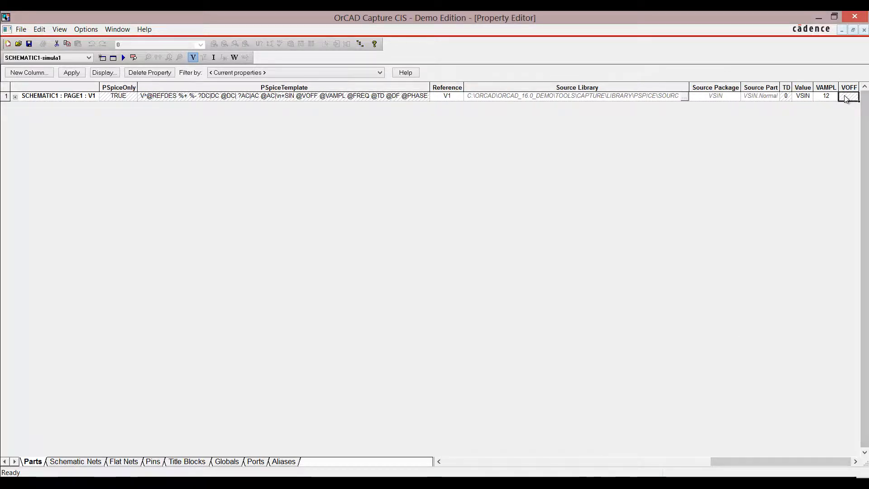
type("0")
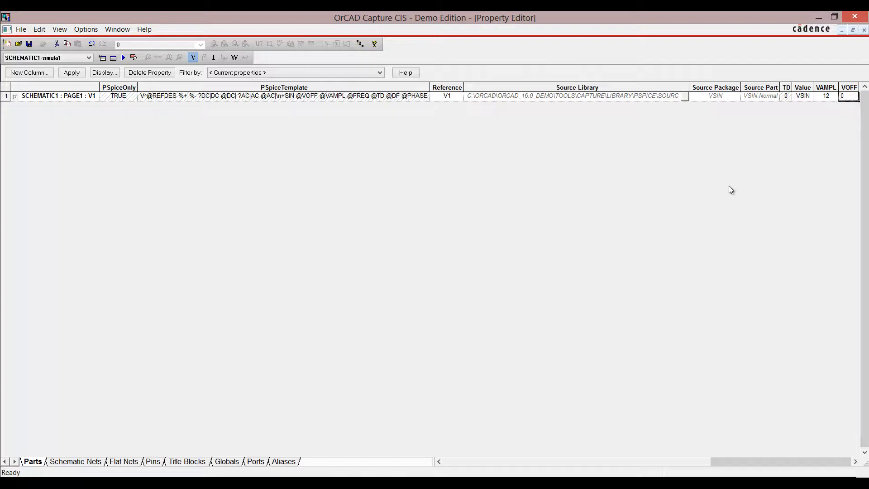
left_click(76, 72)
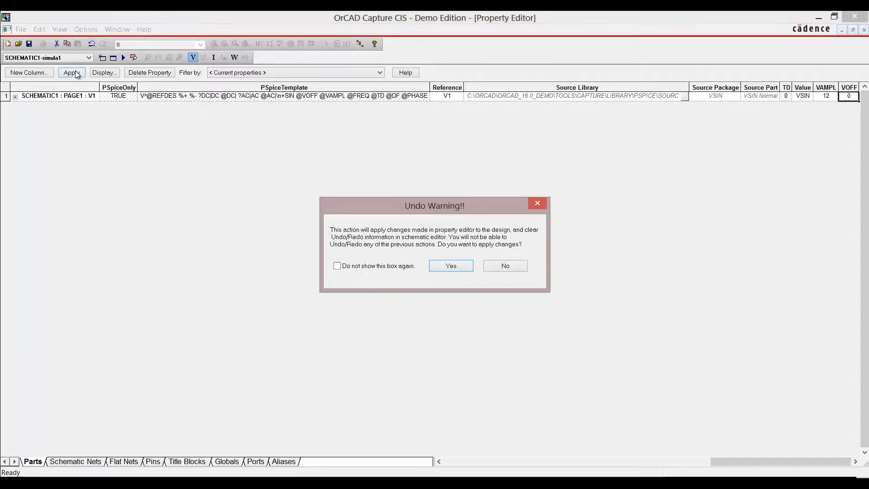
left_click(452, 265)
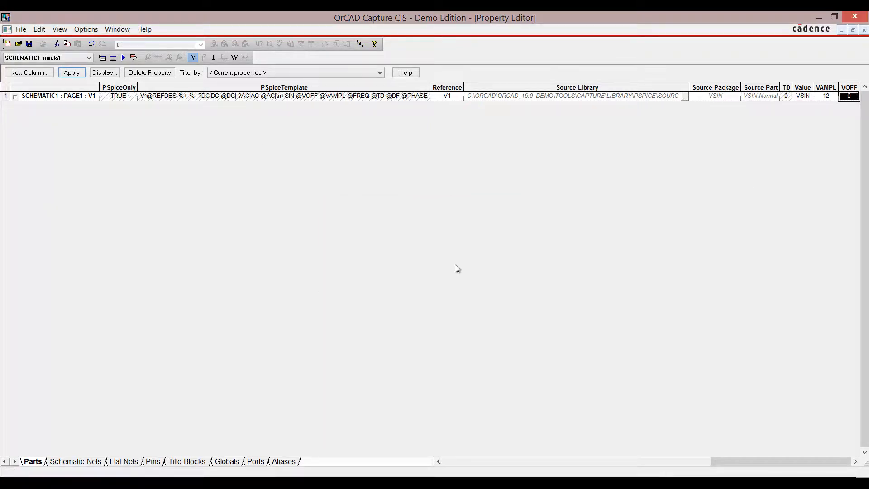
left_click(864, 30)
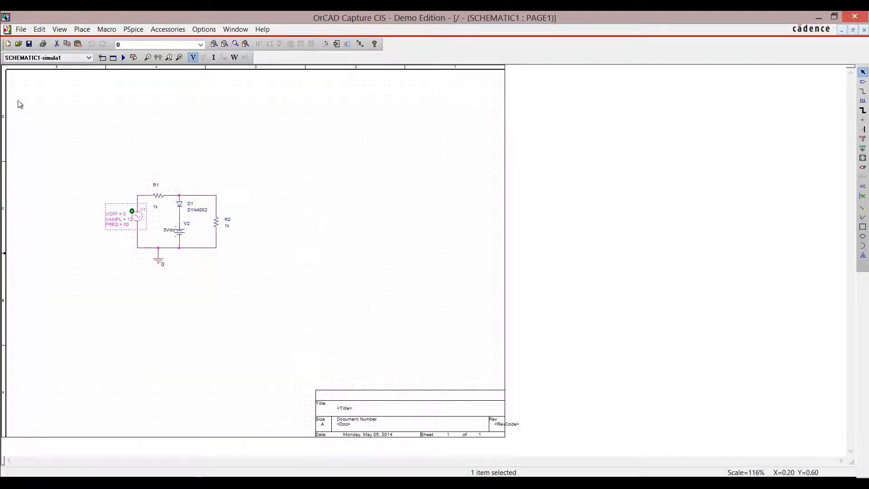
Rerun the simula1 simulation and bring the PSpice A/D results window into view over the schematic.
left_click(123, 58)
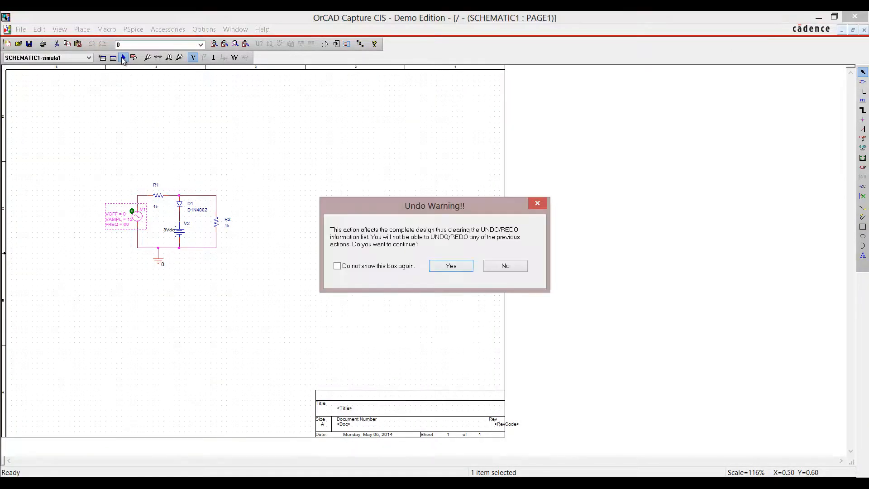
left_click(458, 267)
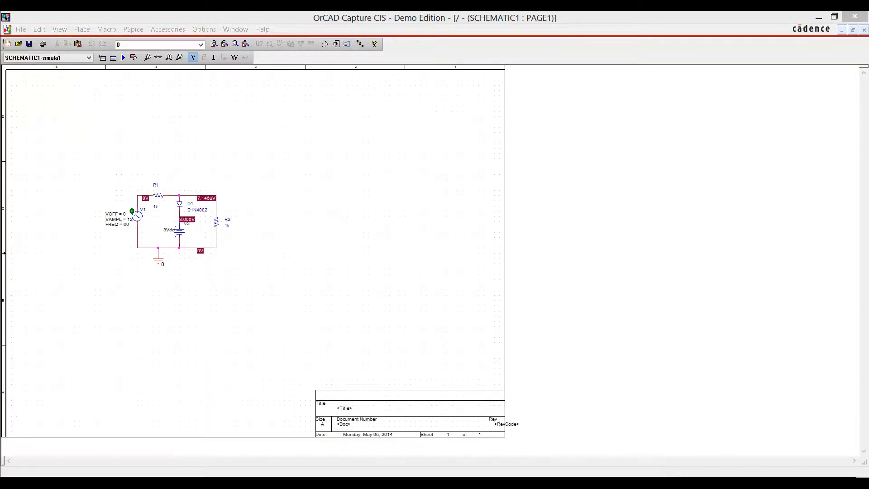
left_click_drag(868, 11, 475, 44)
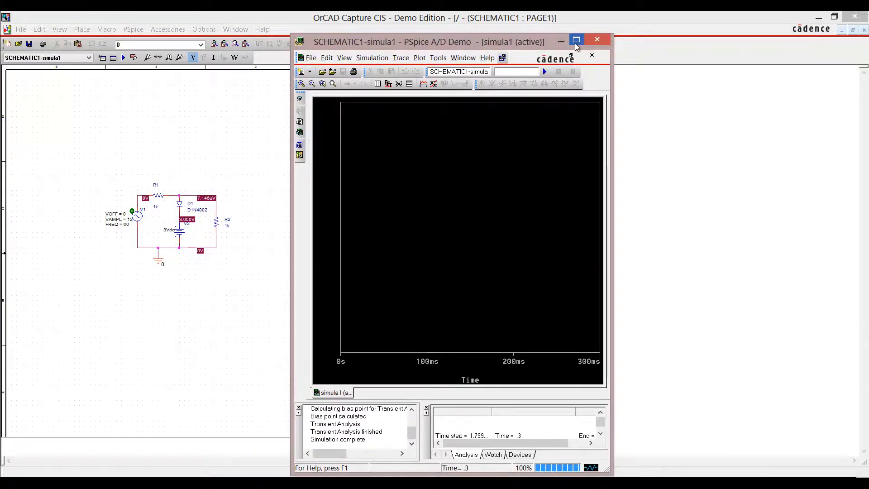
Arrange the restored Capture schematic and PSpice A/D windows side by side, enlarging the schematic window to show the whole circuit.
left_click(576, 41)
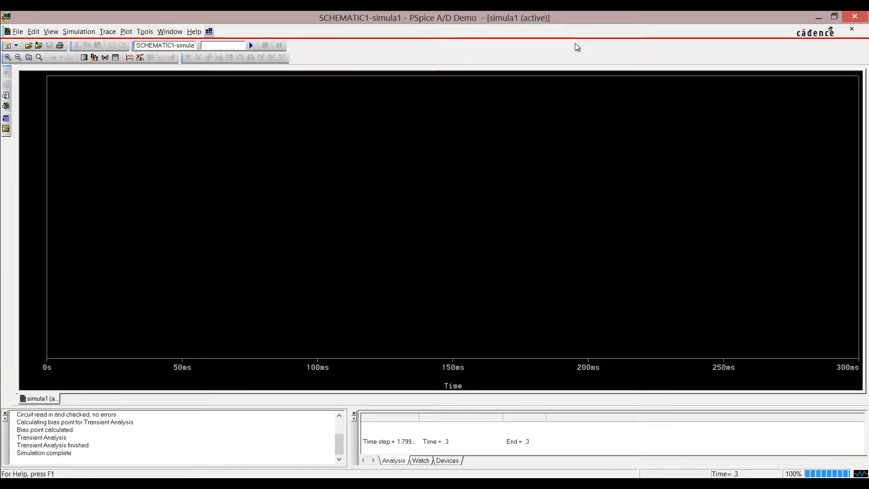
left_click(834, 16)
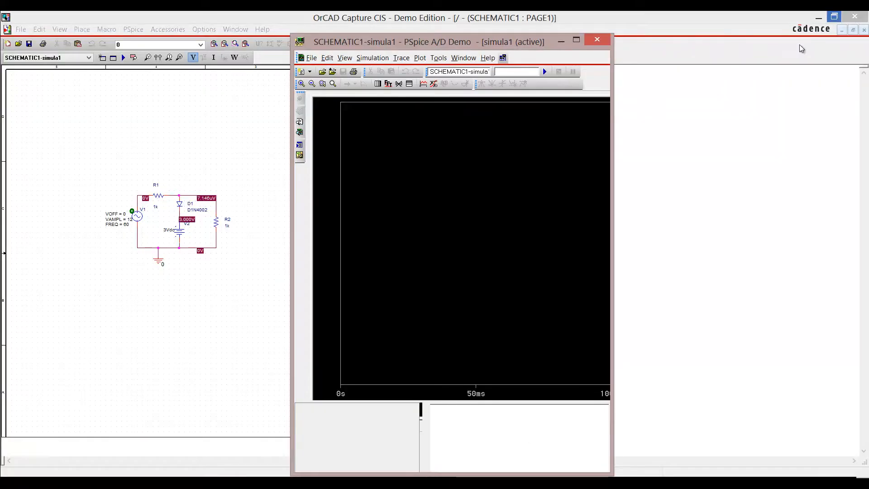
left_click_drag(450, 47, 696, 35)
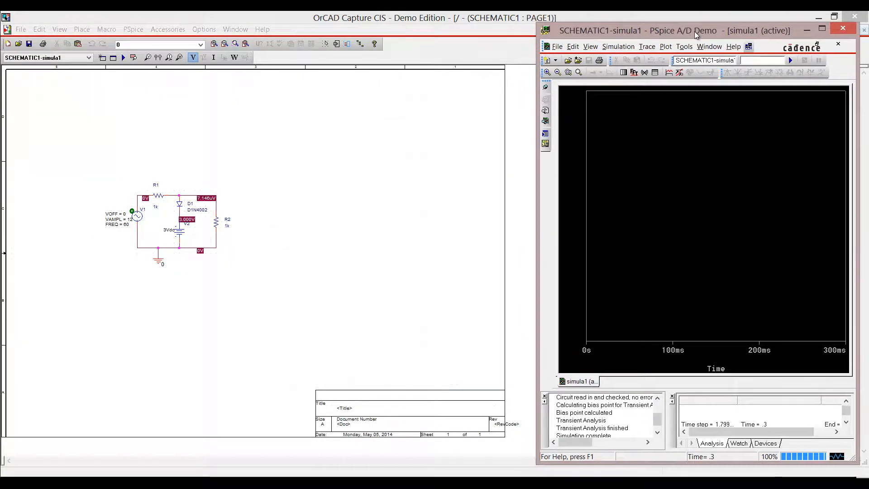
left_click(379, 13)
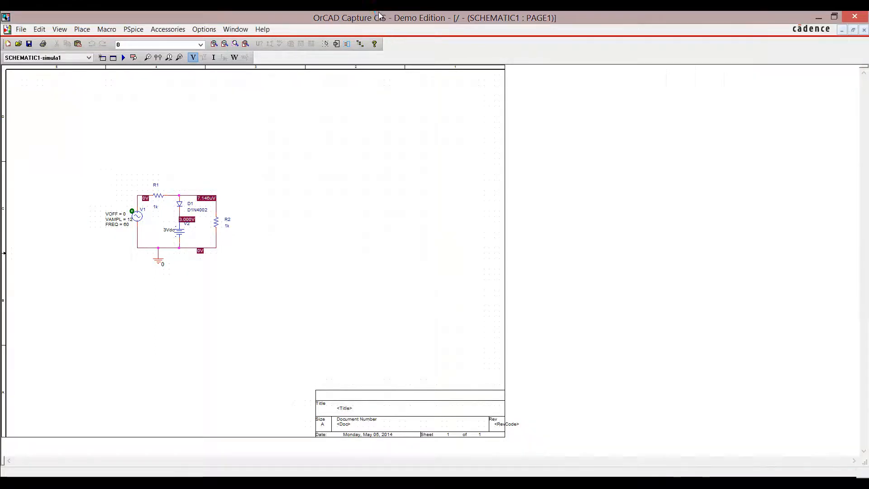
left_click(834, 16)
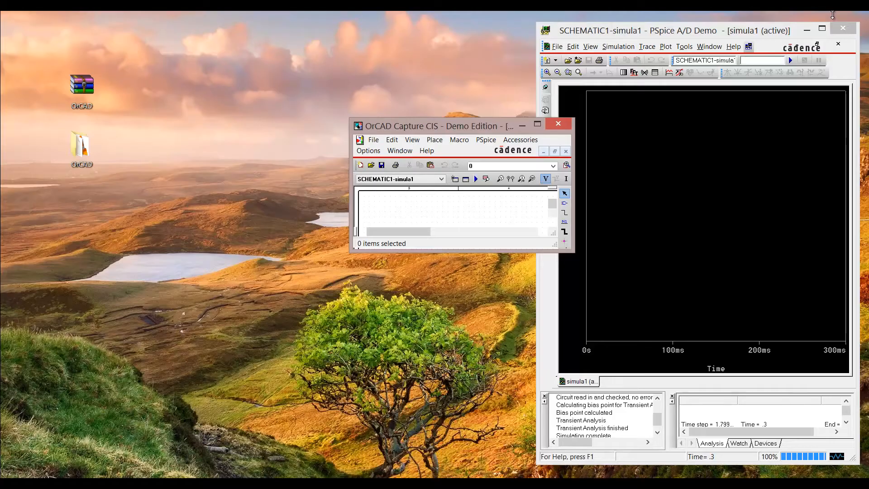
left_click_drag(445, 131, 114, 38)
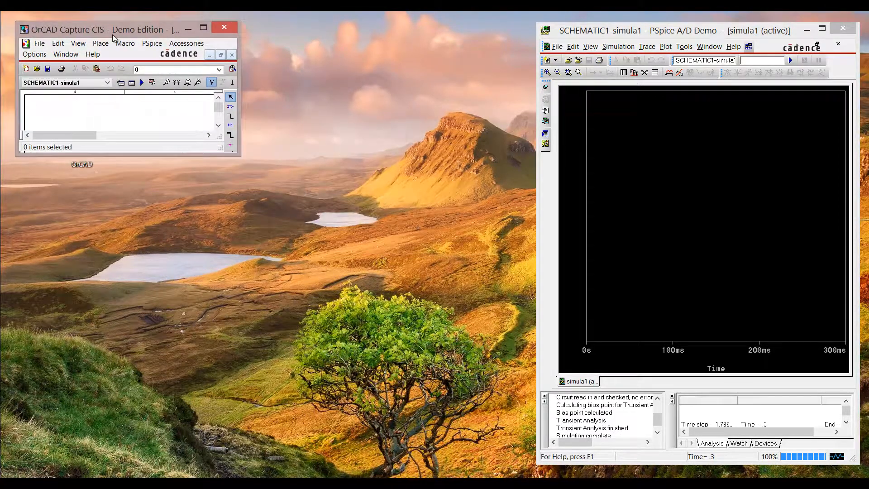
left_click_drag(238, 156, 529, 469)
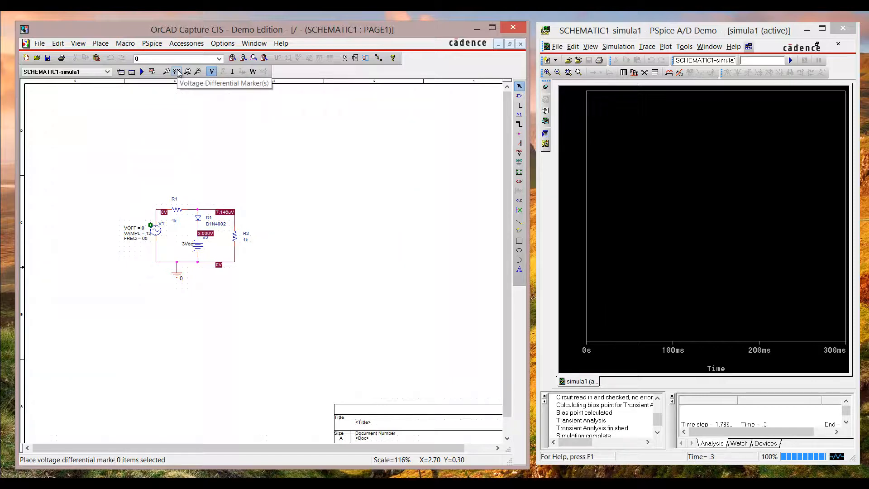
Place a pair of voltage differential markers across R2 and zoom the resulting PSpice trace to its first few cycles.
left_click(177, 71)
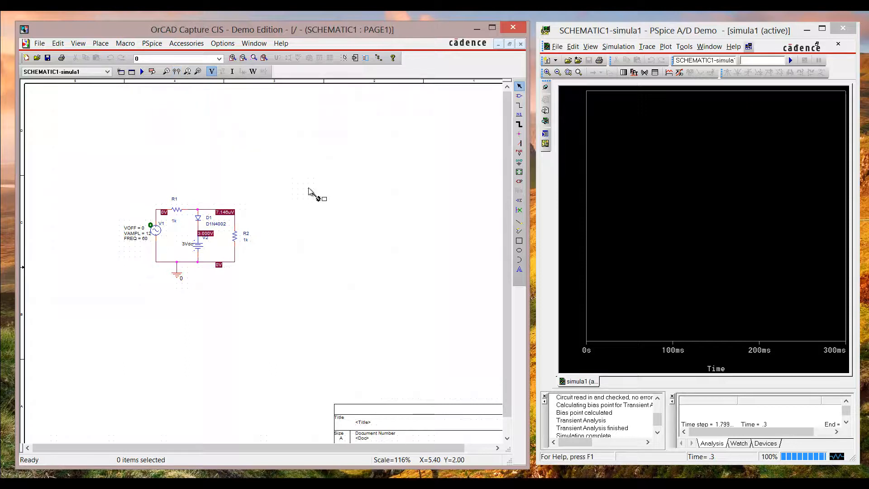
left_click(235, 215)
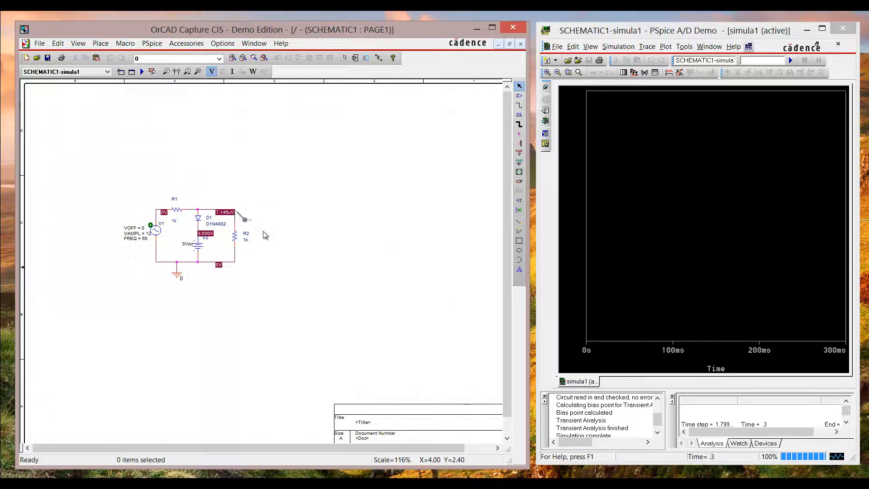
left_click(236, 261)
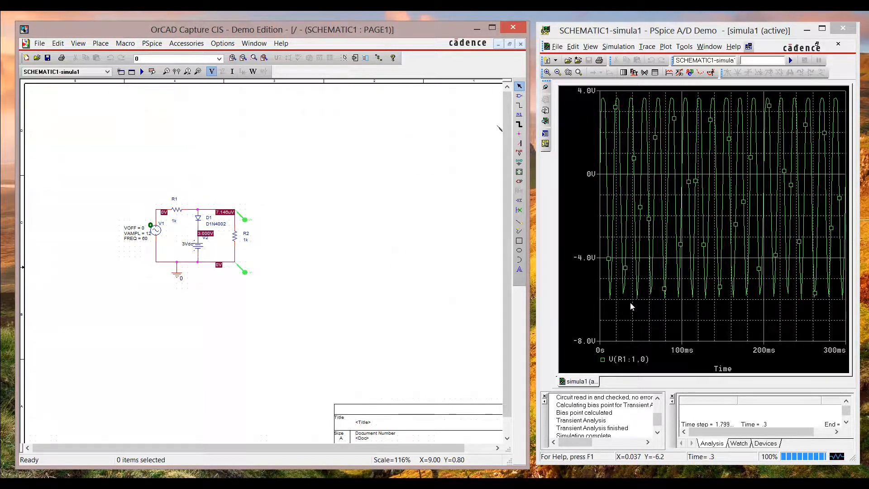
left_click(567, 72)
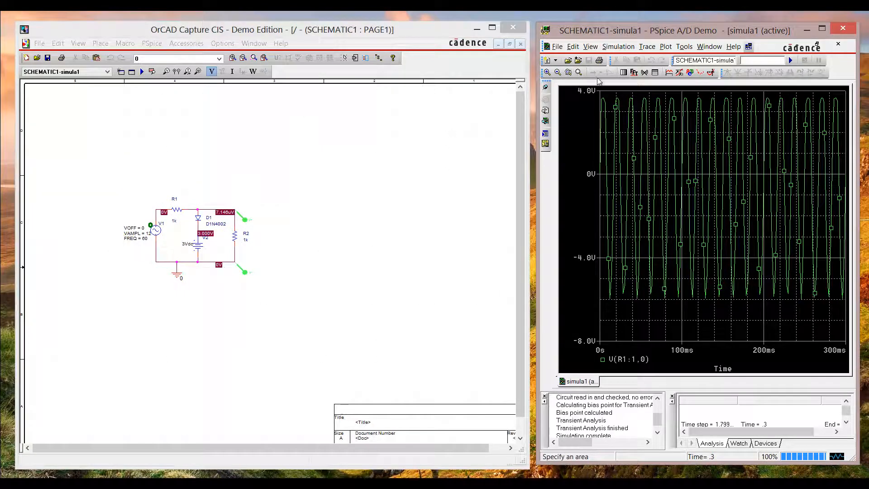
left_click_drag(653, 97, 557, 320)
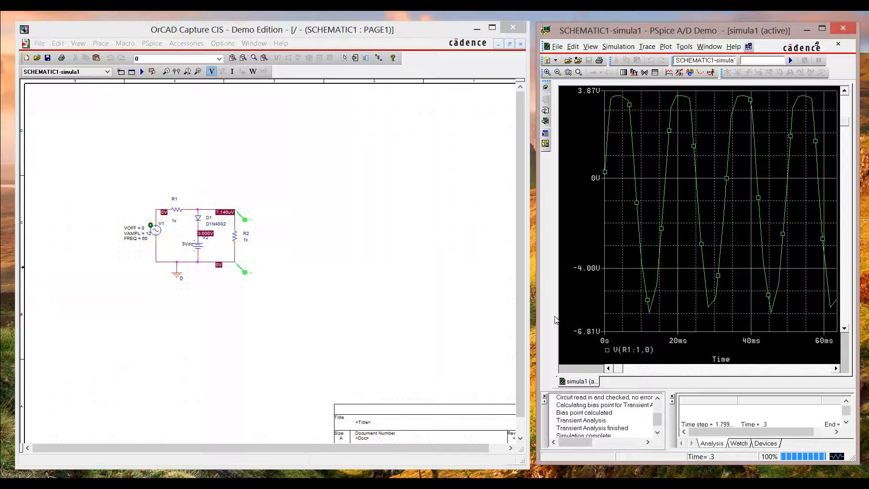
Set the maximum step size of the simula1 transient analysis to 1e-3 seconds and rerun the simulation.
left_click(144, 44)
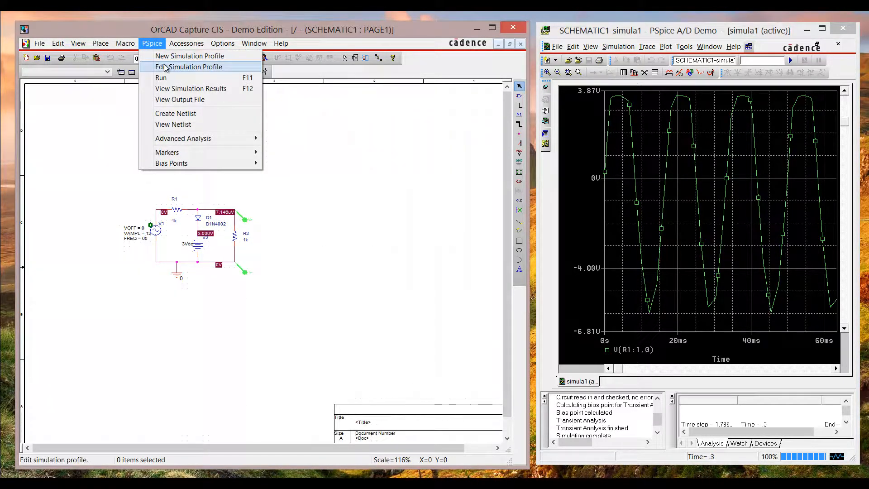
left_click(164, 66)
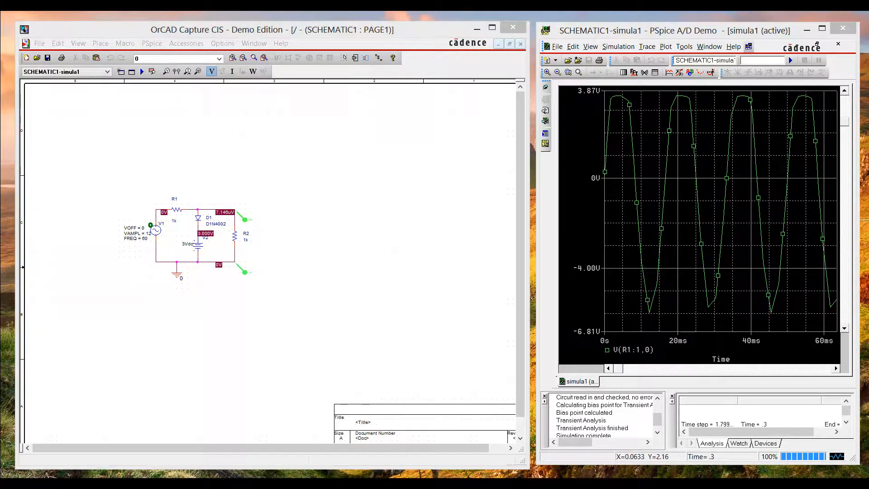
left_click_drag(772, 14, 439, 150)
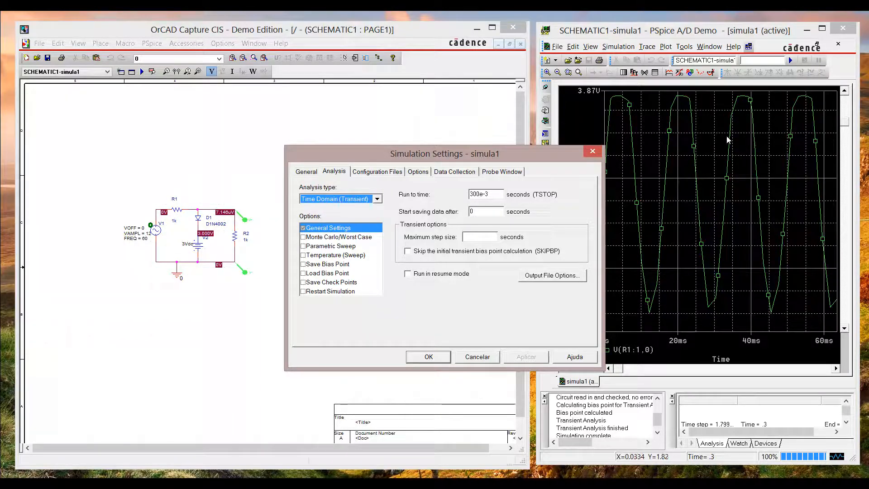
left_click(482, 239)
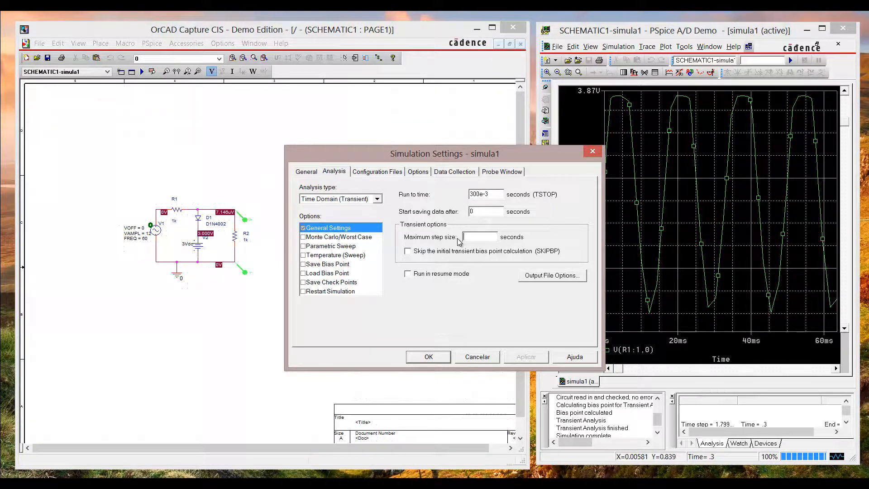
type("1e-3")
left_click(428, 358)
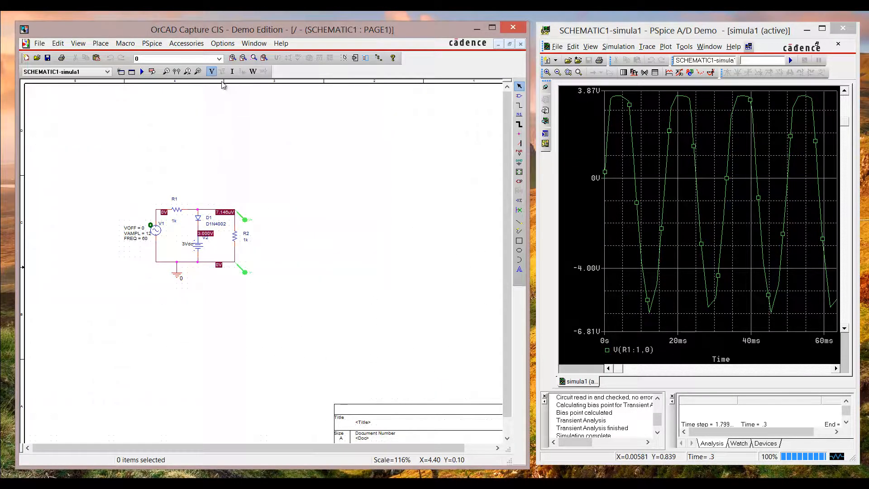
left_click(141, 71)
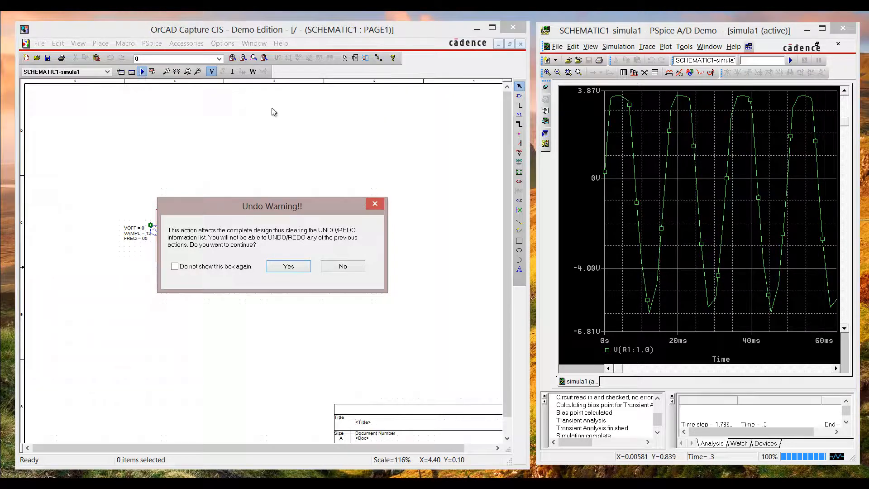
left_click(289, 267)
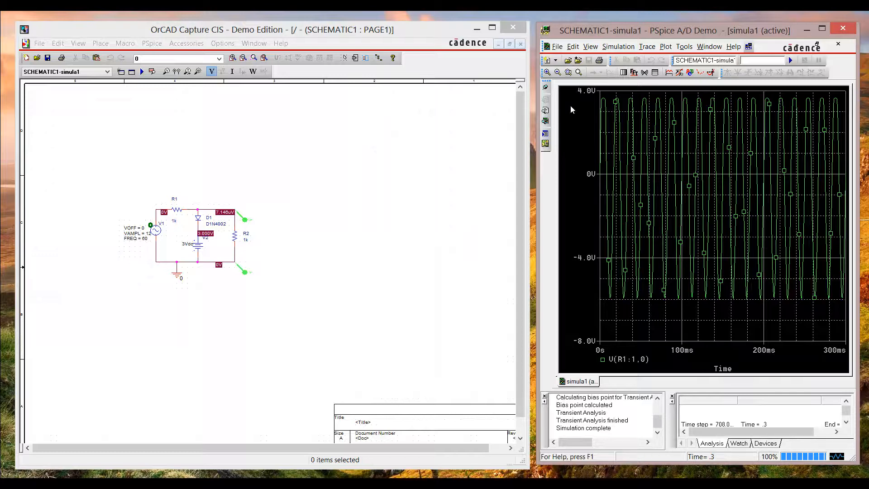
Examine the smoothness of the R2 voltage trace over its first three cycles, and return to the full plot.
left_click(624, 72)
left_click_drag(638, 94, 590, 305)
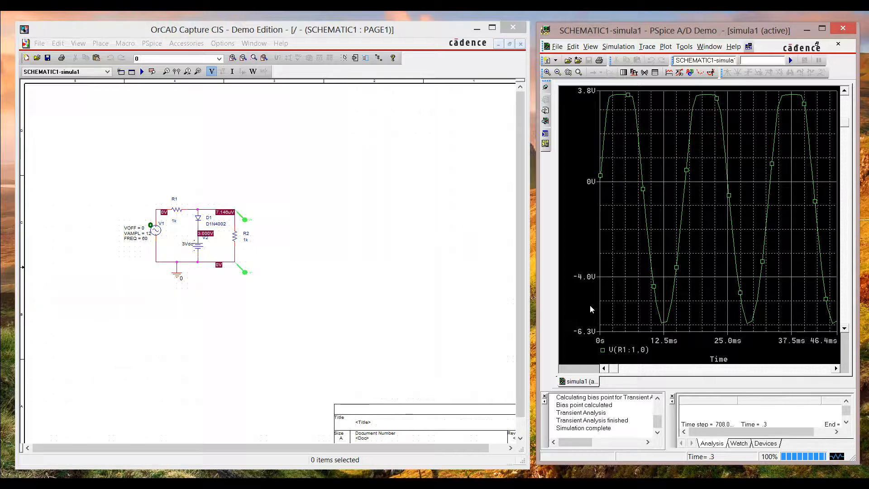
left_click(578, 72)
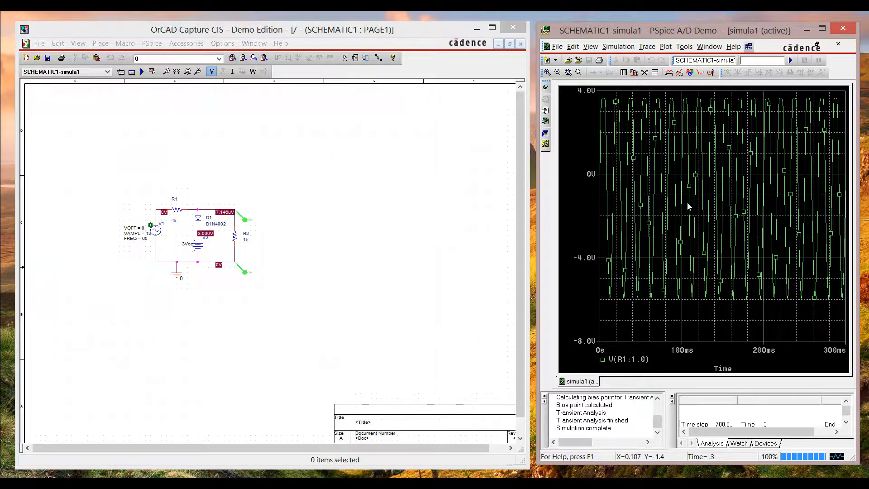
Set simula1's run time to 100e-3 seconds and its maximum step size to 1e-6 seconds, and rerun the simulation.
left_click(150, 44)
left_click(165, 68)
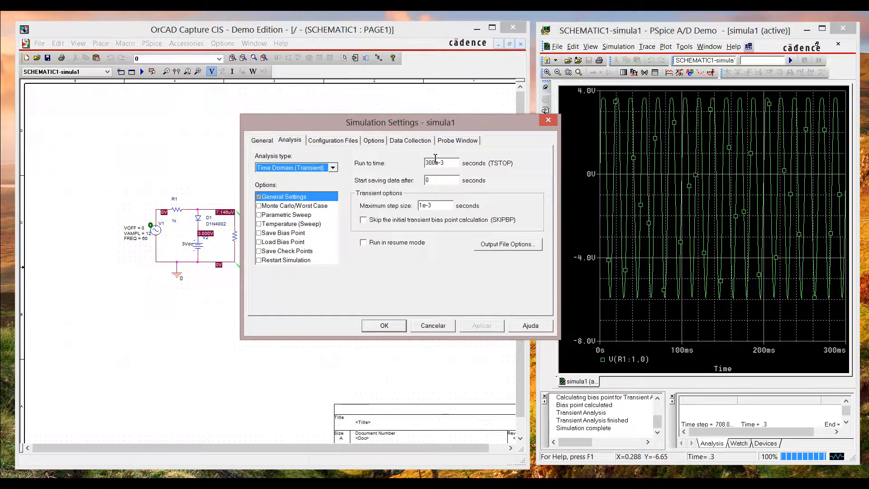
left_click_drag(436, 163, 317, 196)
type("100")
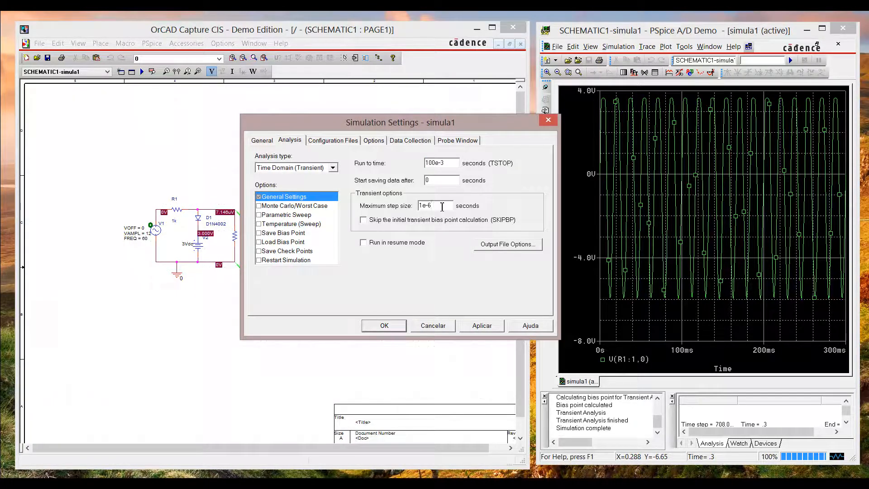
left_click(380, 330)
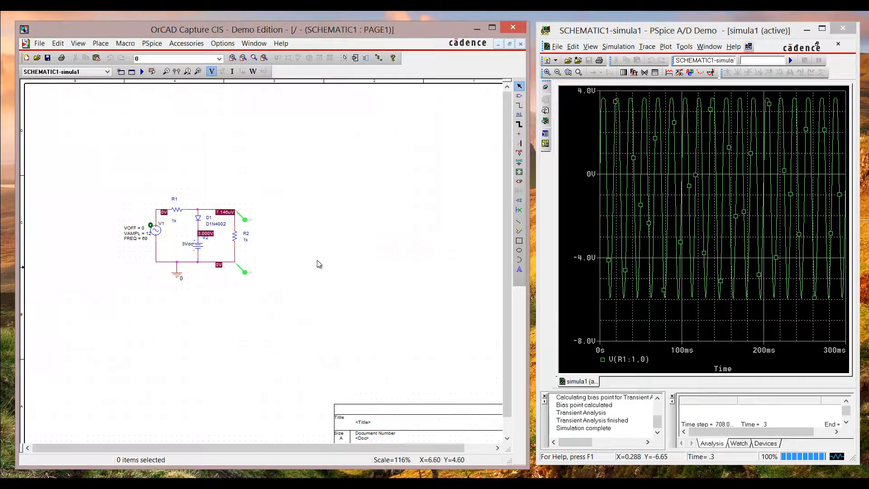
left_click(141, 72)
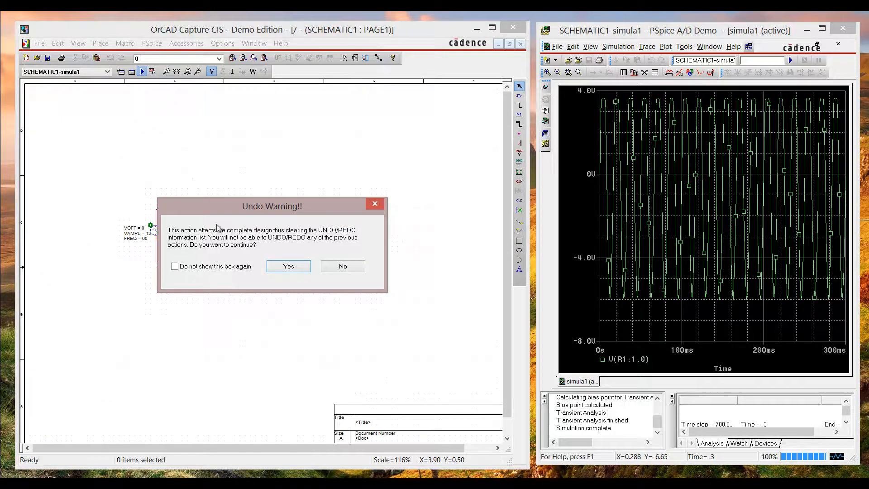
left_click(287, 266)
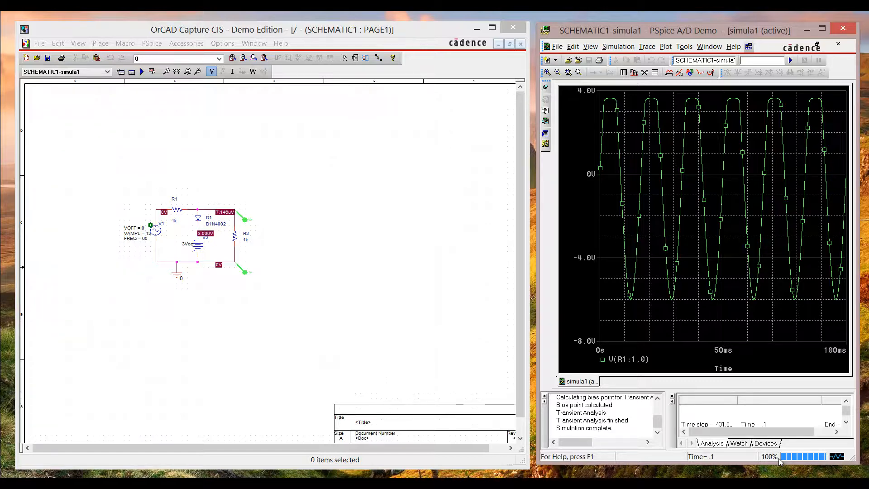
Examine the R2 voltage trace at close range, including its first clipped positive peak, and return to the full plot.
left_click(547, 72)
left_click(547, 73)
left_click(547, 72)
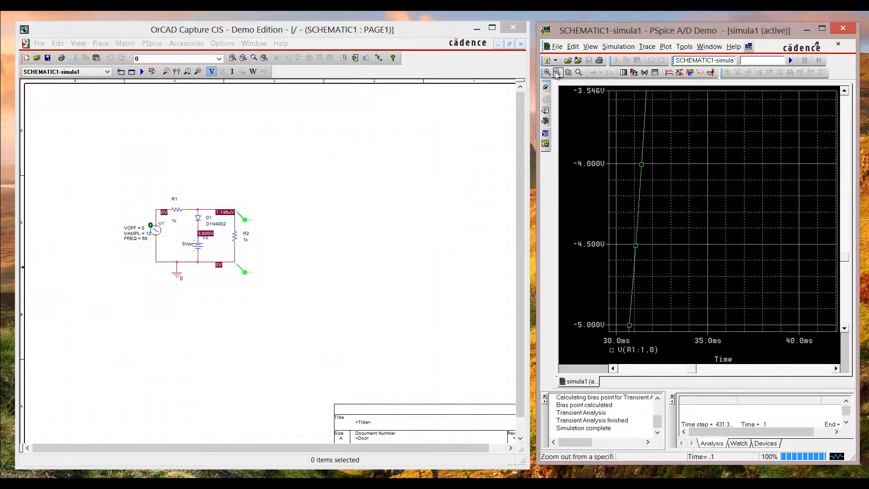
left_click(557, 72)
left_click(557, 72)
left_click(557, 73)
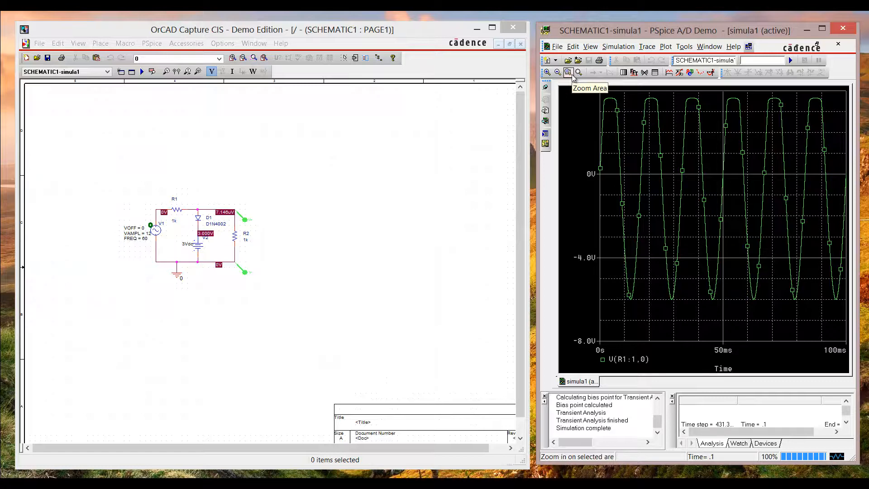
left_click(571, 75)
left_click_drag(634, 117, 600, 91)
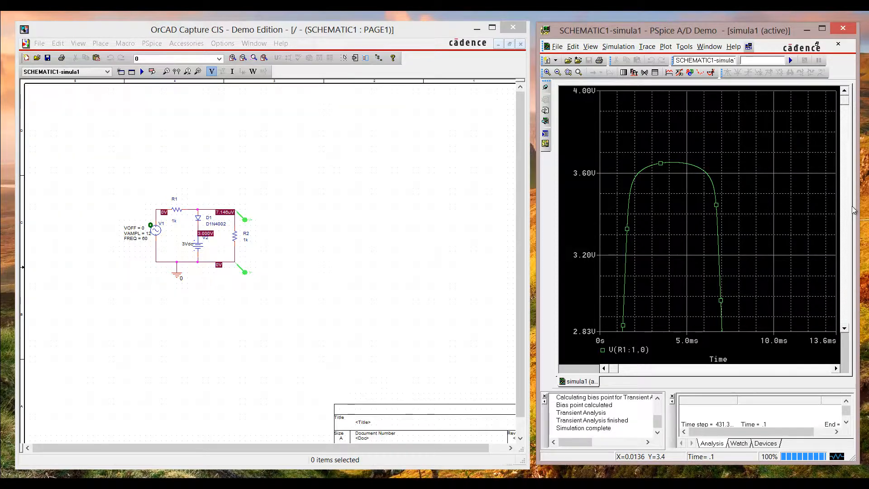
left_click(578, 72)
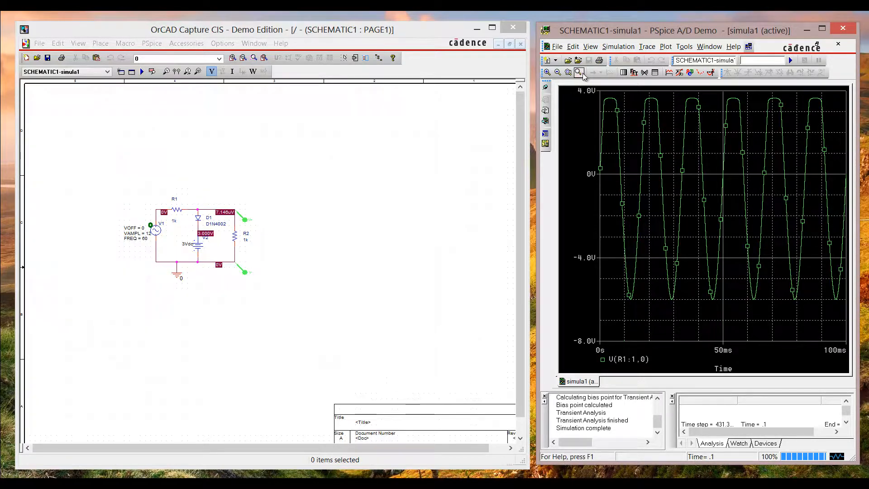
left_click(580, 75)
Place a second pair of voltage differential markers across source V1 to plot the input voltage with the R2 voltage.
left_click(179, 80)
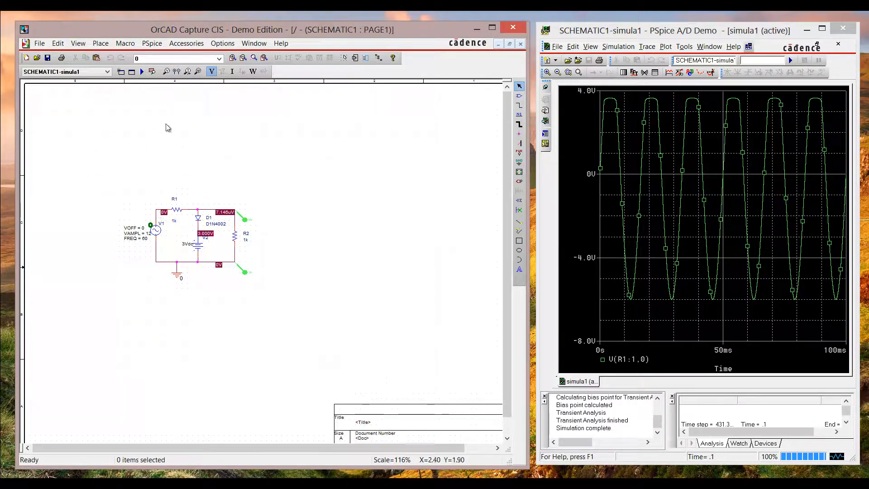
left_click(176, 72)
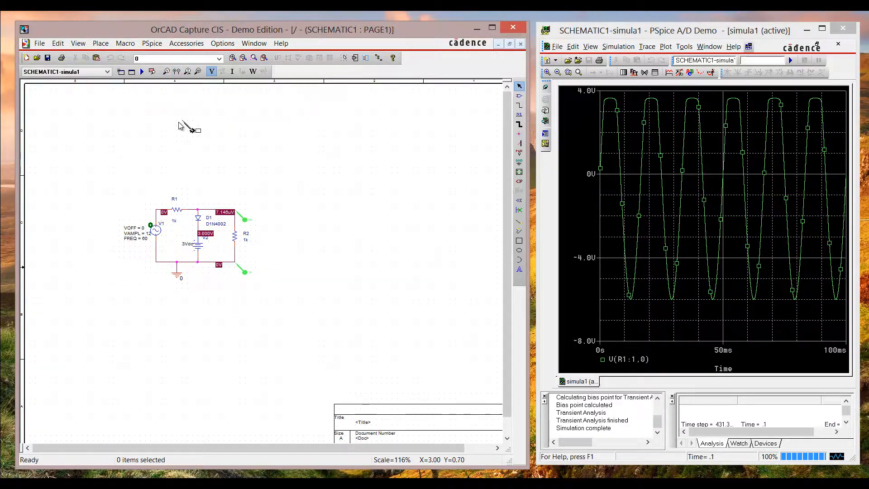
left_click(158, 211)
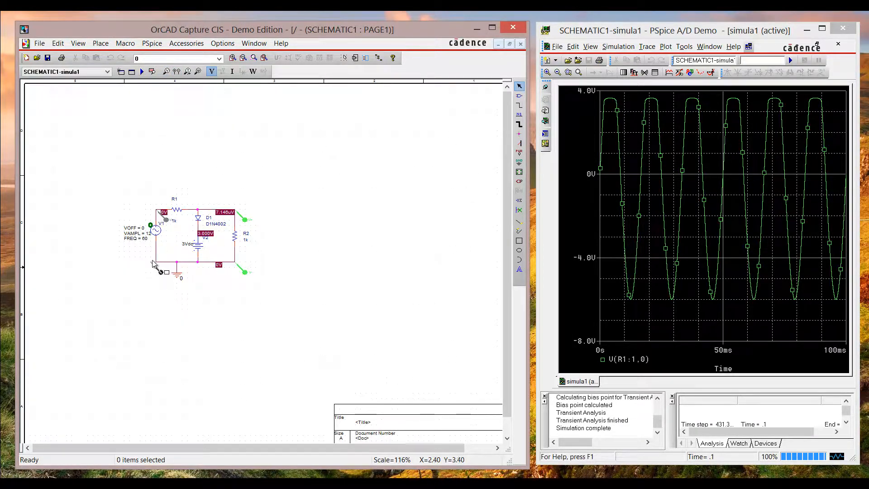
left_click(154, 262)
key("Escape")
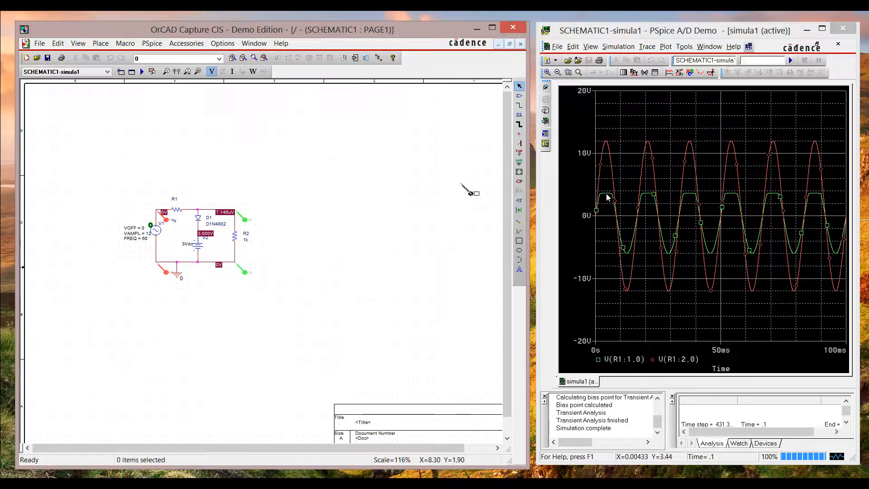
Zoom the plot to the first positive half-cycle and move a cursor along the V(R1:2,0) trace to its peak.
left_click(567, 72)
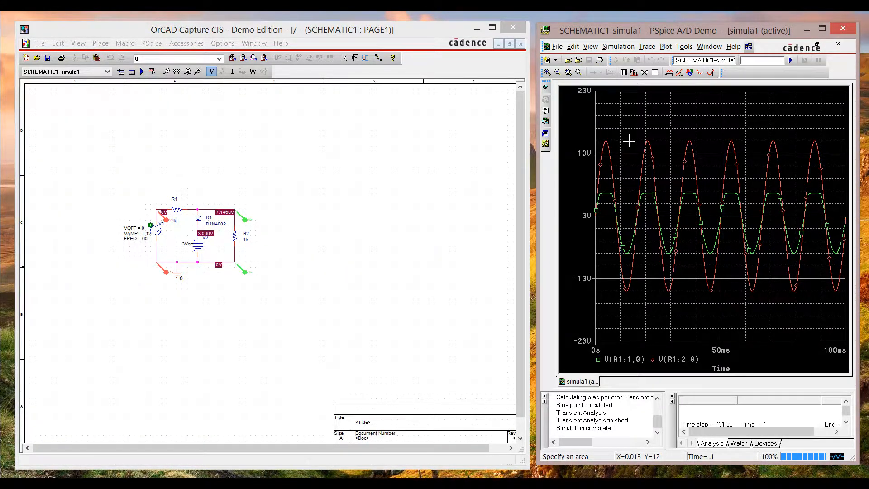
left_click_drag(627, 141, 587, 264)
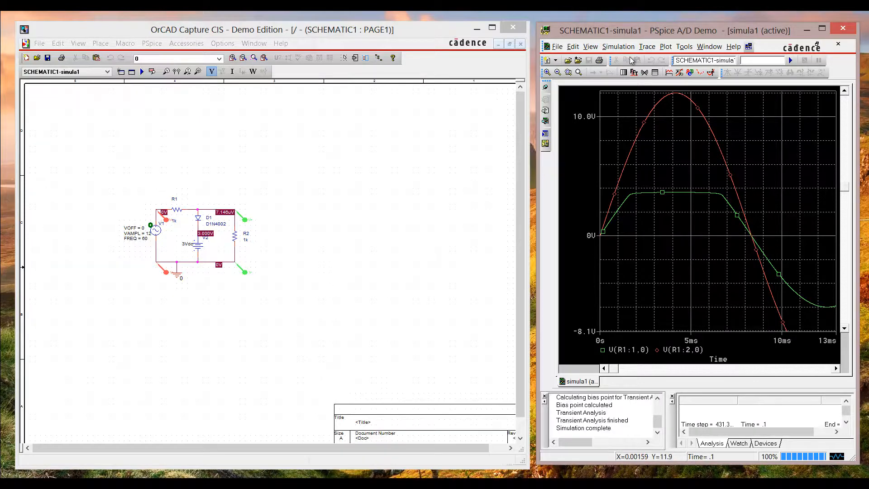
left_click(711, 73)
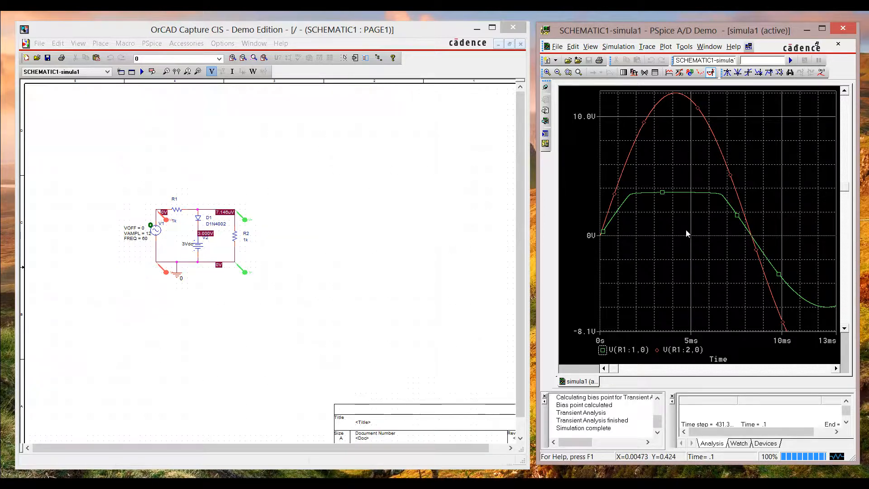
left_click(657, 350)
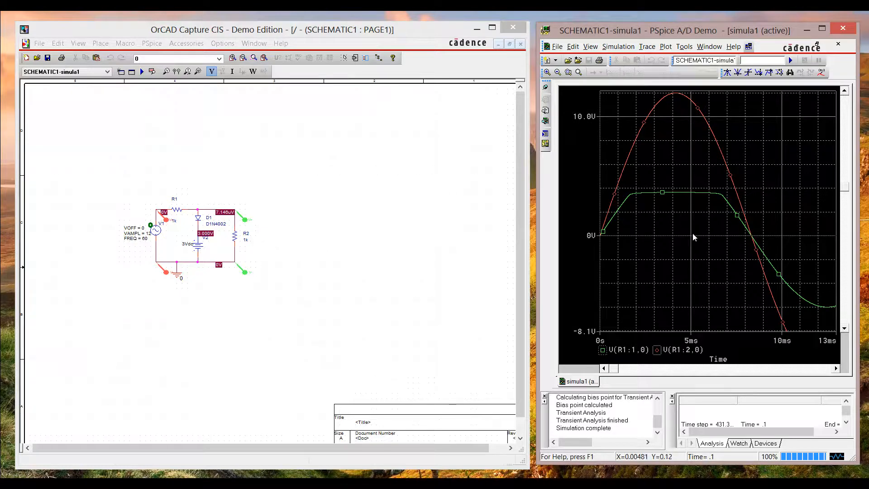
left_click(706, 237)
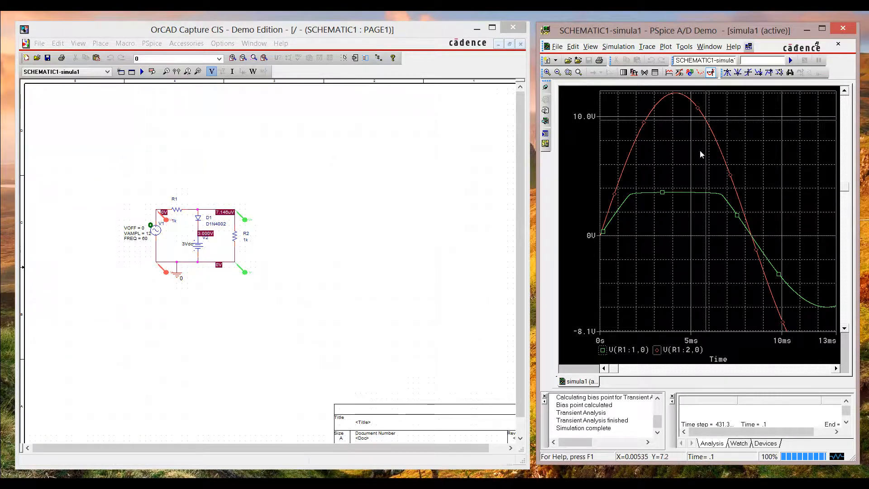
mouse_move(709, 162)
left_mouse_down()
mouse_move(734, 183)
mouse_move(699, 168)
mouse_move(657, 167)
left_mouse_up()
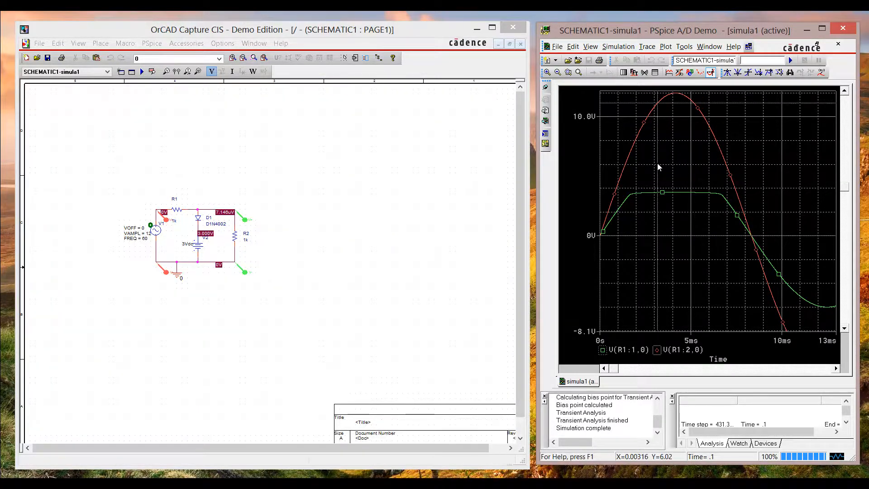
Maximize the PSpice A/D window and restart the trace cursors by turning them off and on again.
left_click(822, 28)
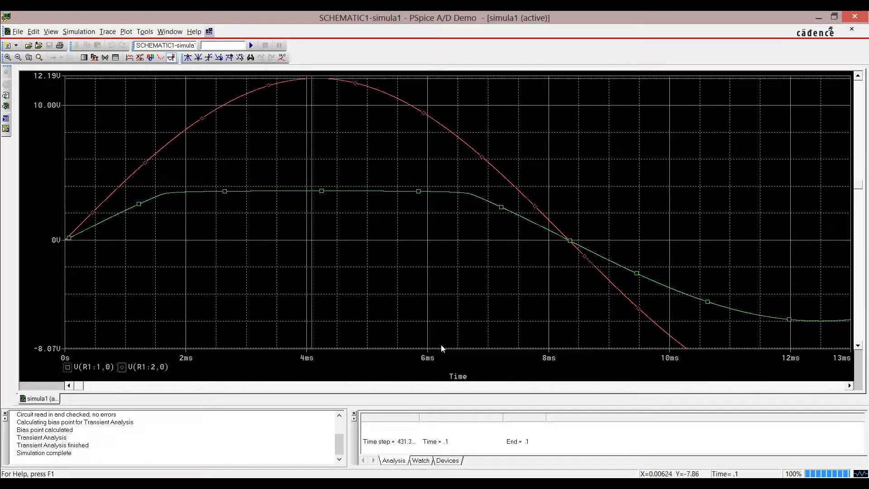
left_click(171, 59)
left_click(172, 58)
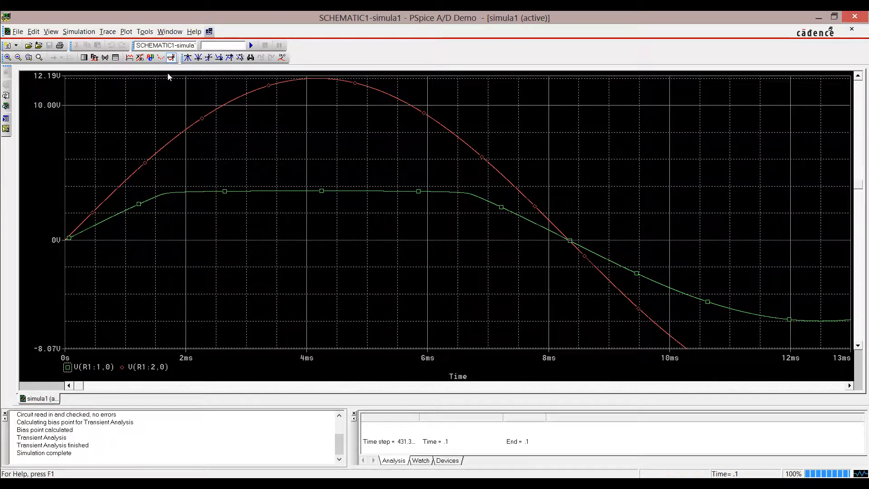
Move the cursor along the V(R1:1,0) trace from its clipped positive peak to the negative peak, keeping the Probe Cursor read-out in view.
left_click(187, 59)
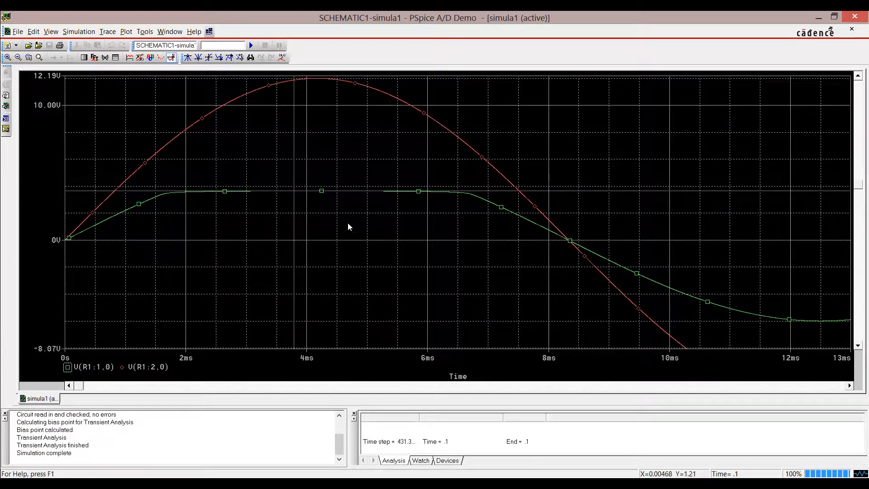
mouse_move(343, 223)
left_mouse_down()
mouse_move(378, 228)
mouse_move(317, 221)
left_mouse_up()
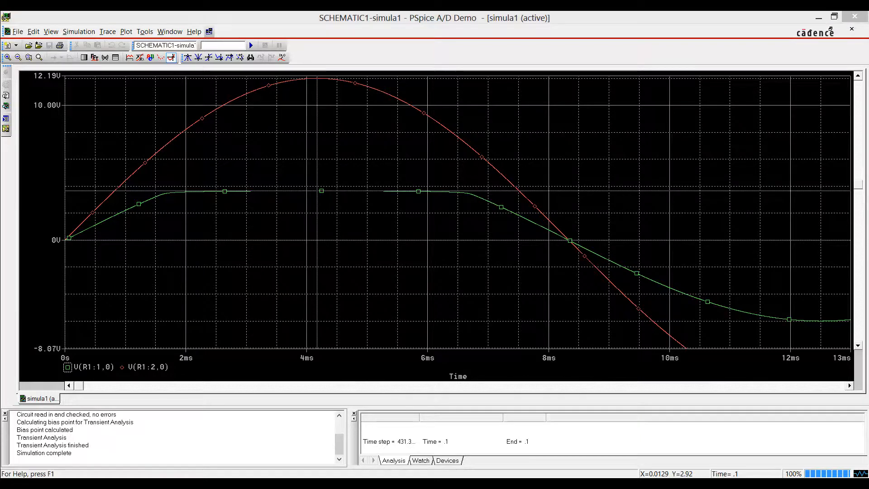
left_click_drag(868, 80, 718, 117)
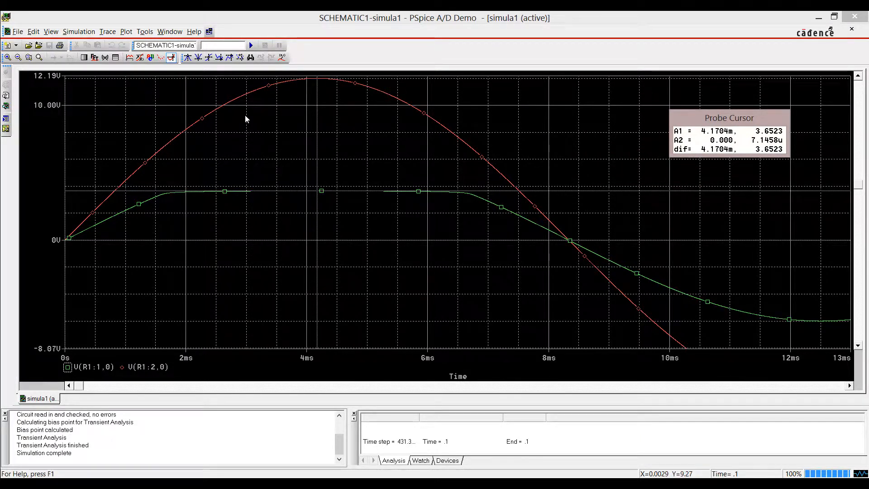
mouse_move(340, 100)
left_mouse_down()
mouse_move(365, 102)
mouse_move(350, 103)
left_mouse_up()
left_click_drag(316, 140, 363, 154)
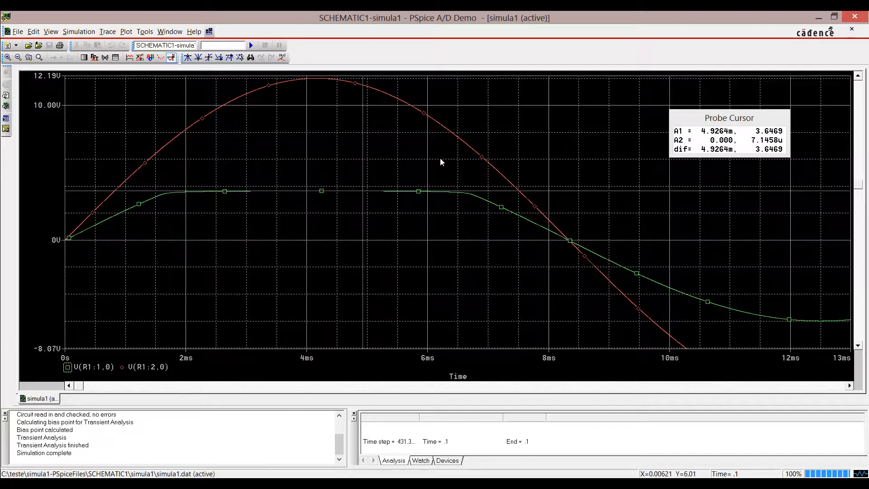
left_click_drag(393, 146, 828, 340)
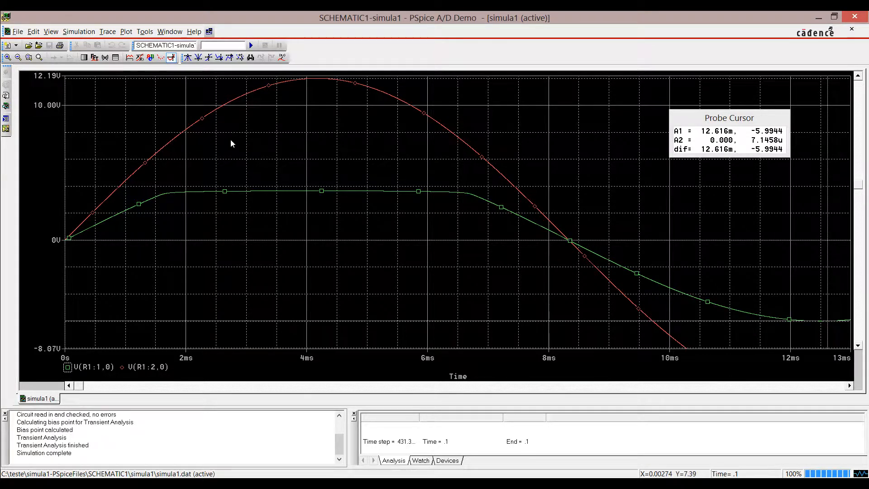
Fit the whole plot and restore the PSpice A/D window beside the schematic, with the Probe Cursor read-out moved clear of the first cycles.
left_click(39, 57)
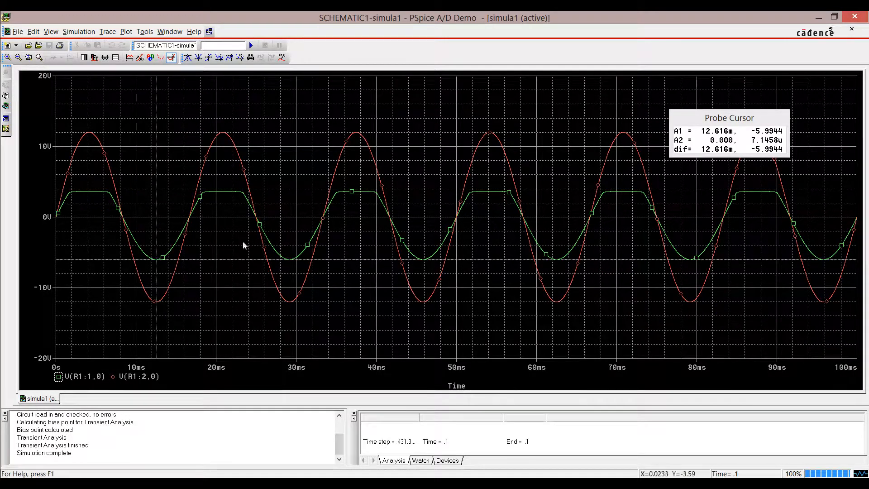
left_click(834, 17)
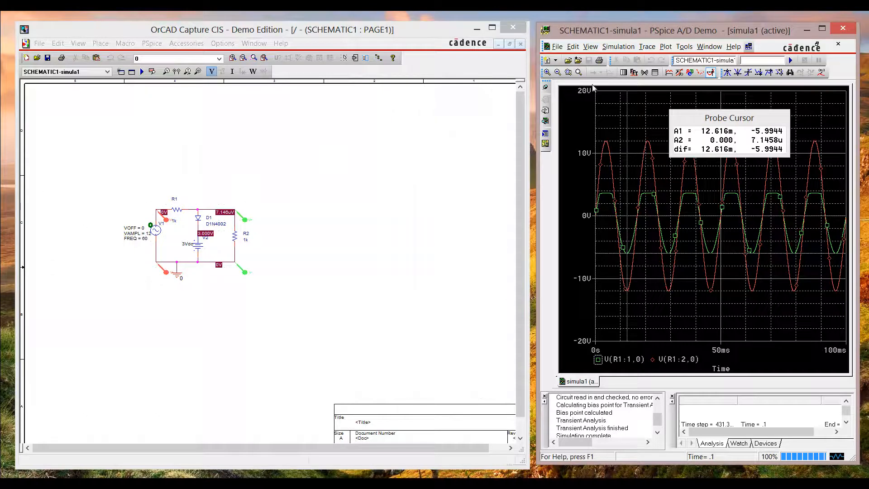
left_click_drag(739, 122, 791, 97)
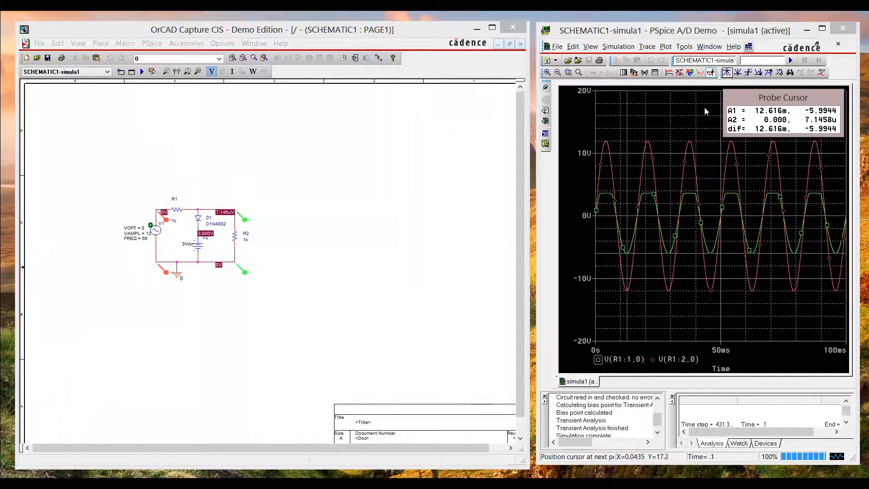
Locate the positive peak and the trough of the V(R1:1,0) trace with the cursor search commands.
left_click(598, 361)
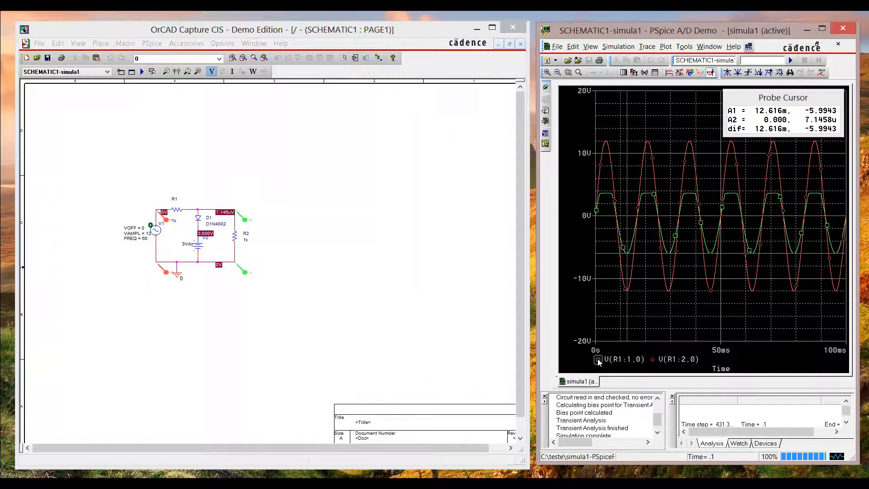
left_click(727, 73)
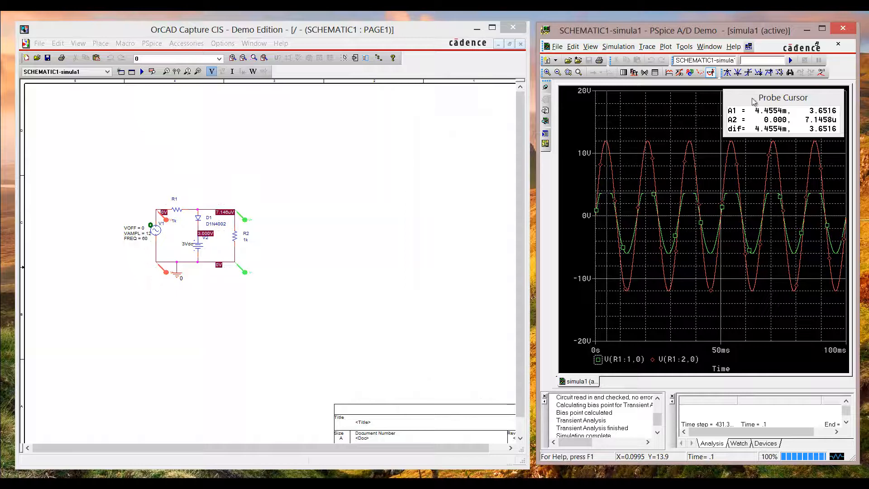
left_click(737, 73)
left_click(738, 73)
left_click(737, 72)
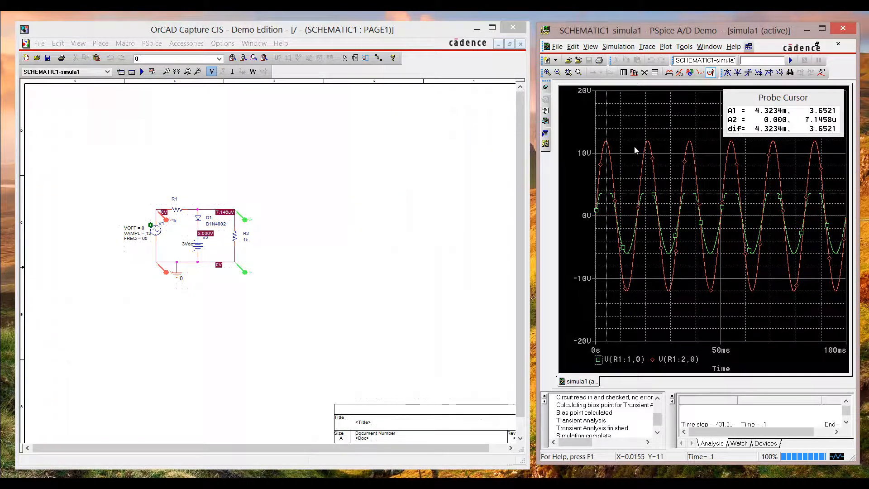
left_click_drag(645, 151, 630, 150)
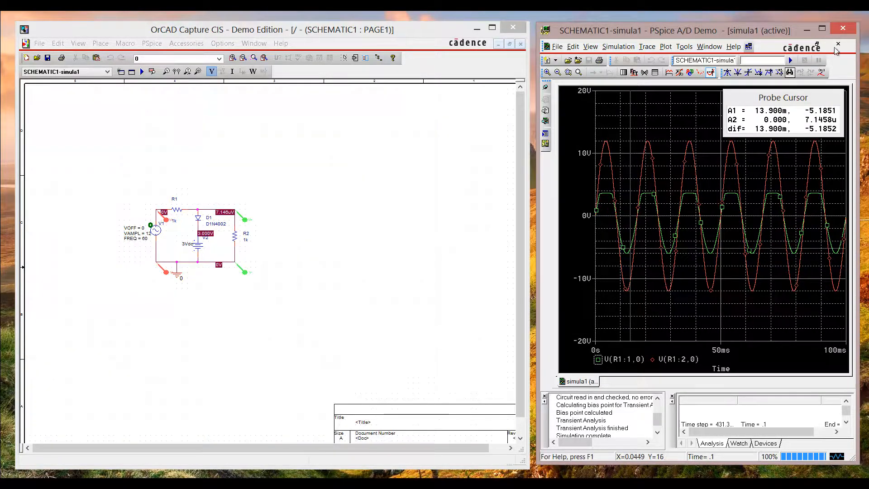
left_click(737, 73)
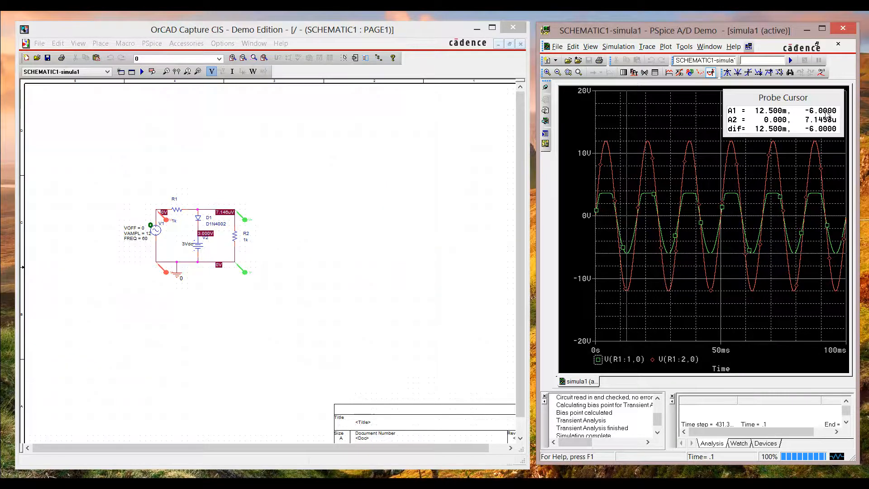
Switch the cursor to the V(R1:2,0) trace and locate its positive peak and trough.
left_click(652, 360)
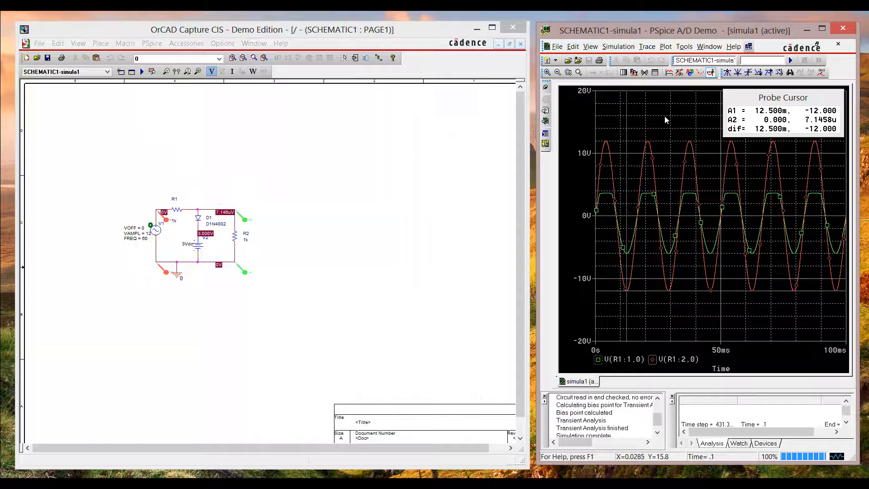
left_click(726, 72)
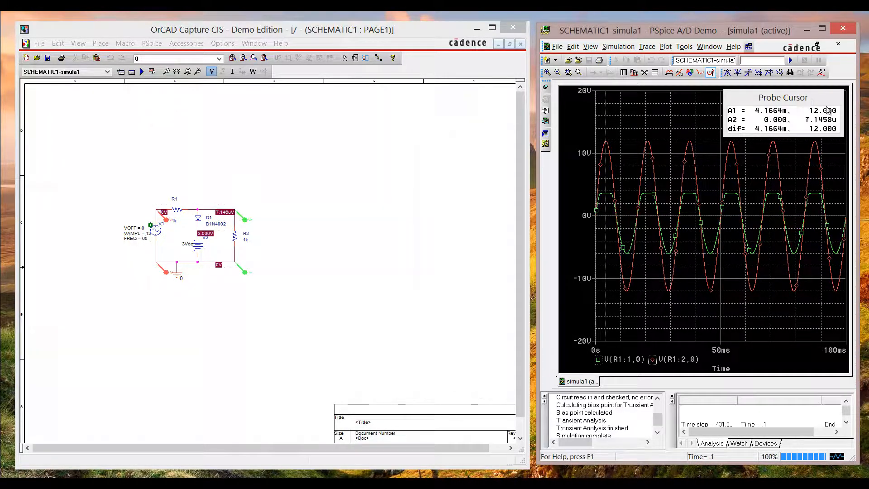
left_click(738, 73)
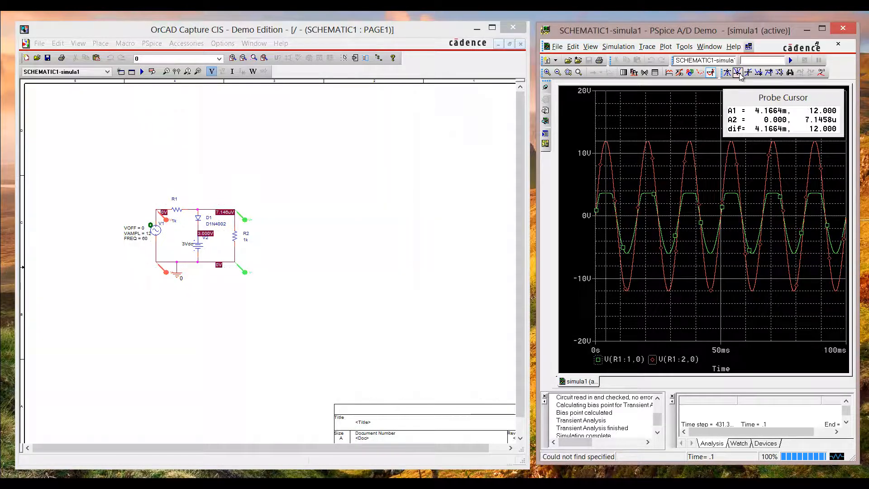
left_click(619, 143)
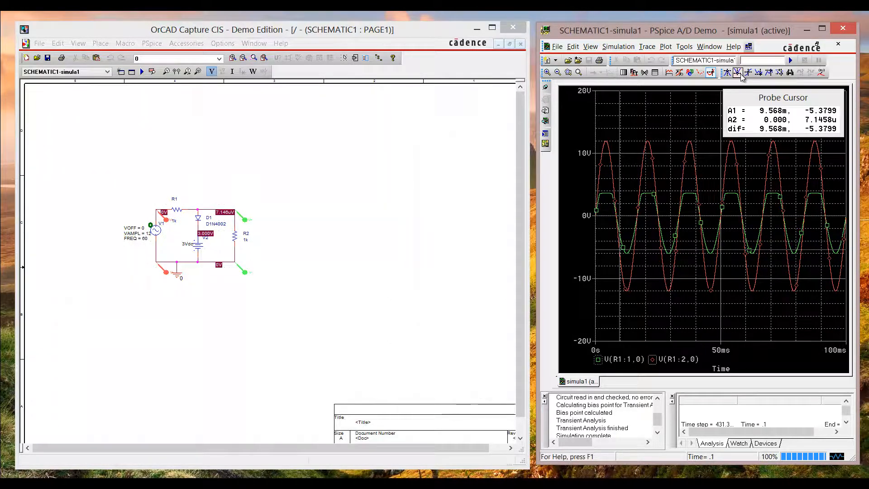
left_click_drag(628, 132, 631, 131)
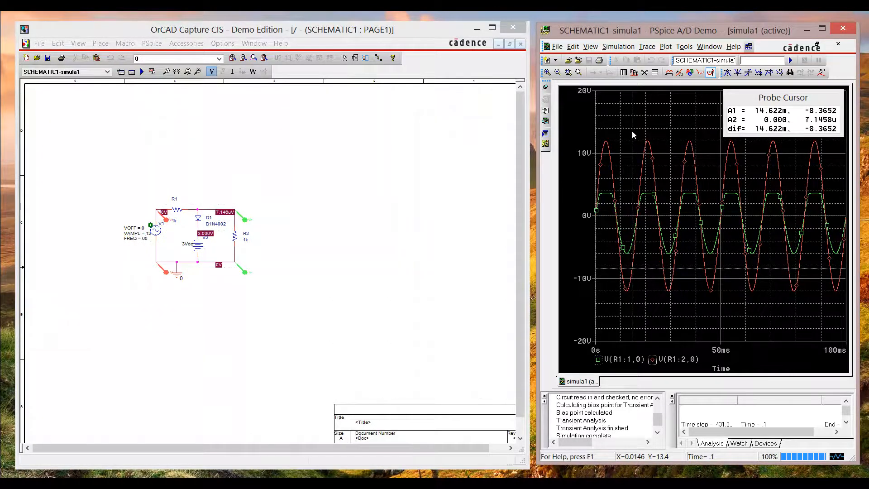
left_click(737, 72)
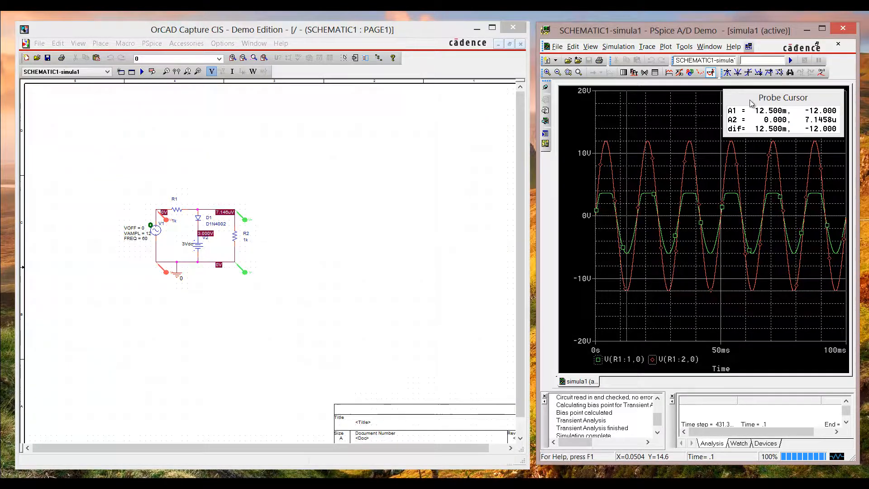
Mark the first positive peak of the V(R1:1,0) trace with a coordinate label.
left_click(597, 359)
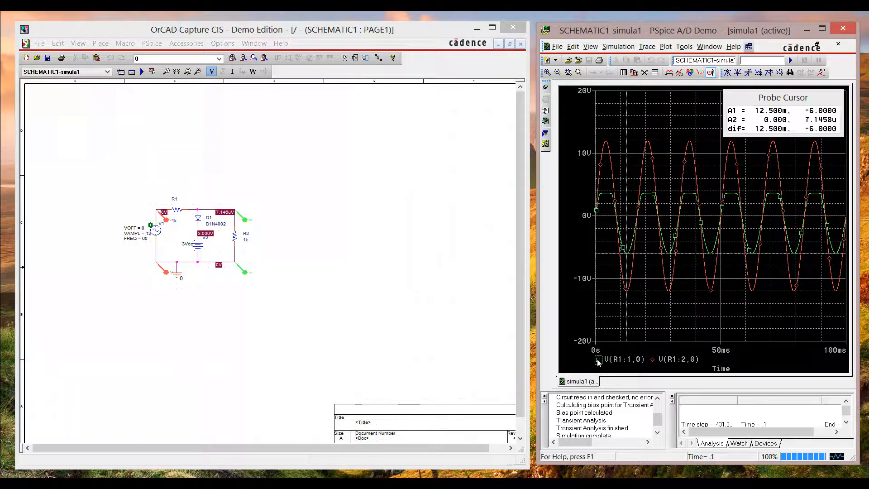
left_click(727, 73)
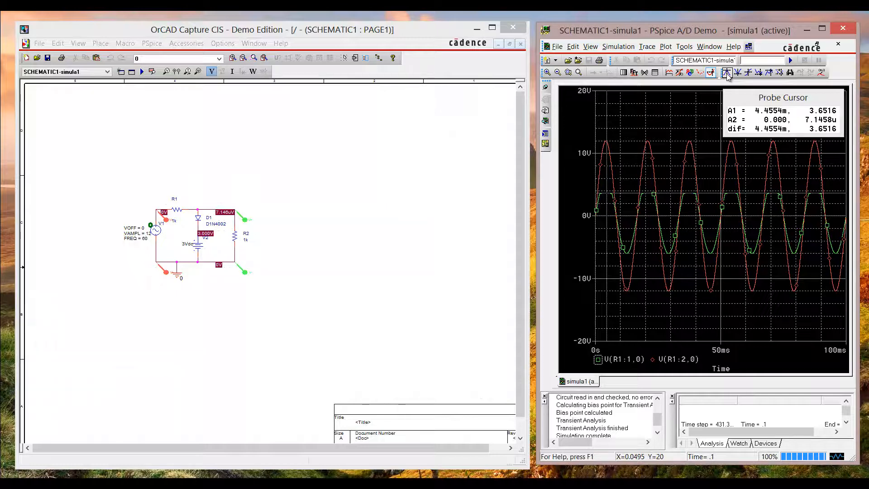
left_click(821, 73)
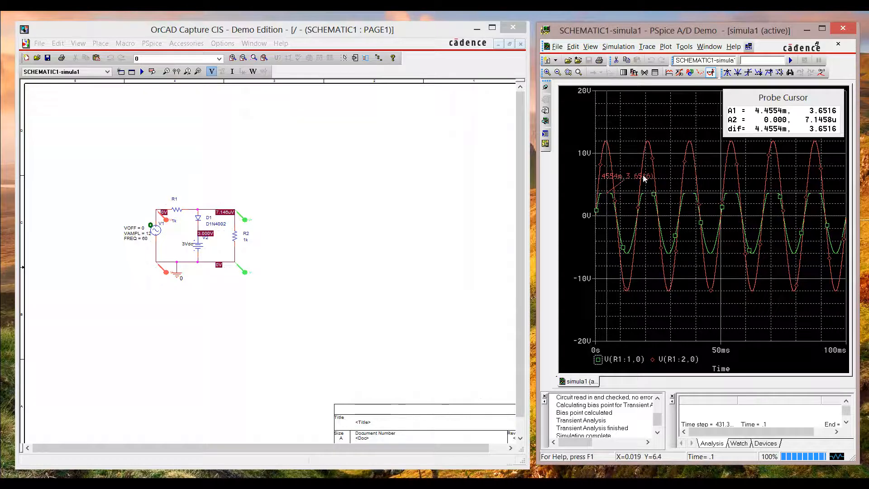
Turn off the trace cursors and move the peak's coordinate label above the first positive half-cycle.
left_click(620, 180)
left_click_drag(619, 176, 622, 157)
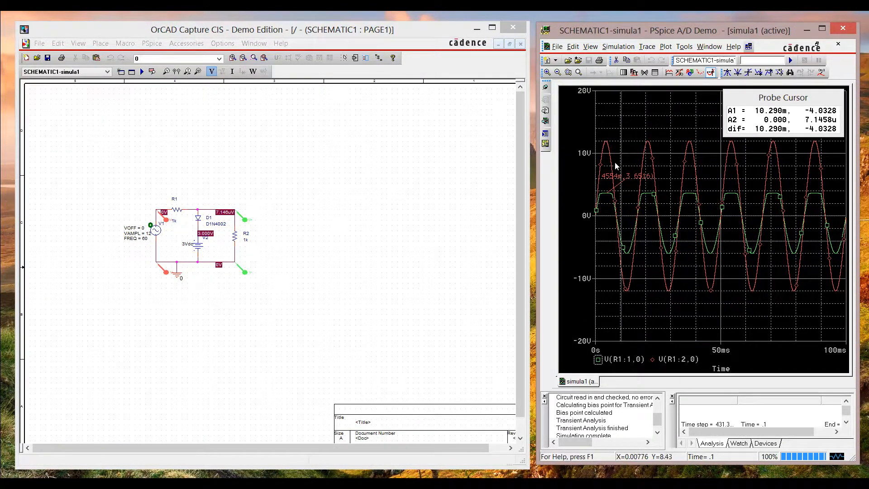
left_click(711, 73)
left_click_drag(620, 178, 627, 138)
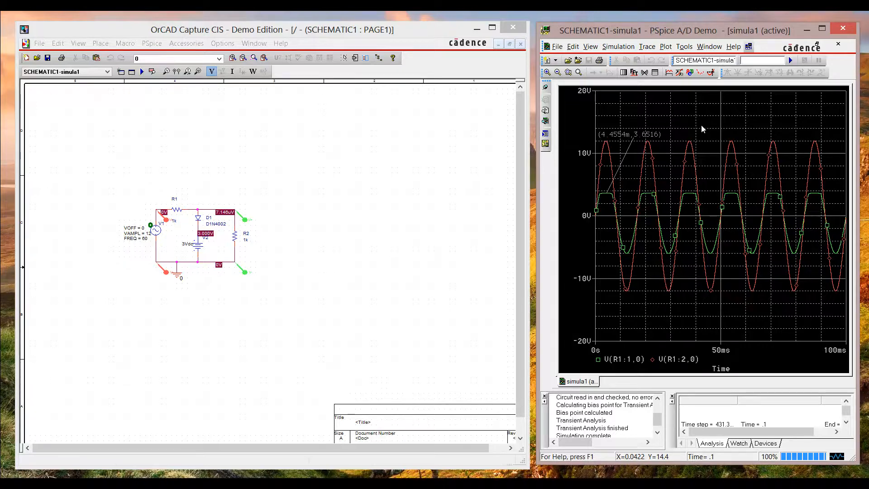
Place a pair of voltage differential markers across diode D1 in the schematic to plot the diode voltage.
left_click(149, 45)
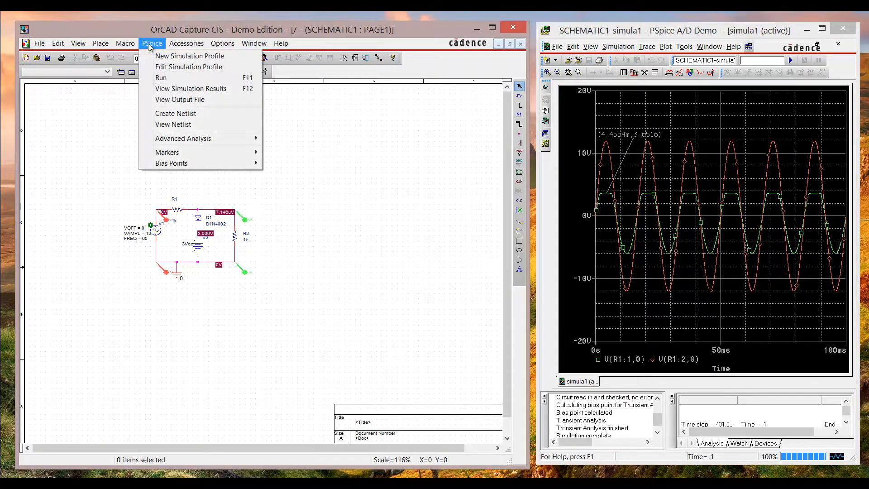
left_click(225, 22)
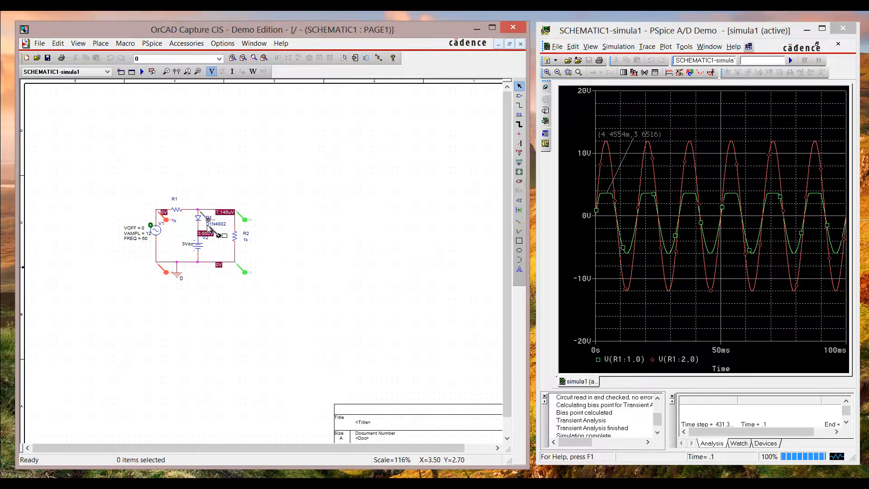
left_click(200, 235)
key("Escape")
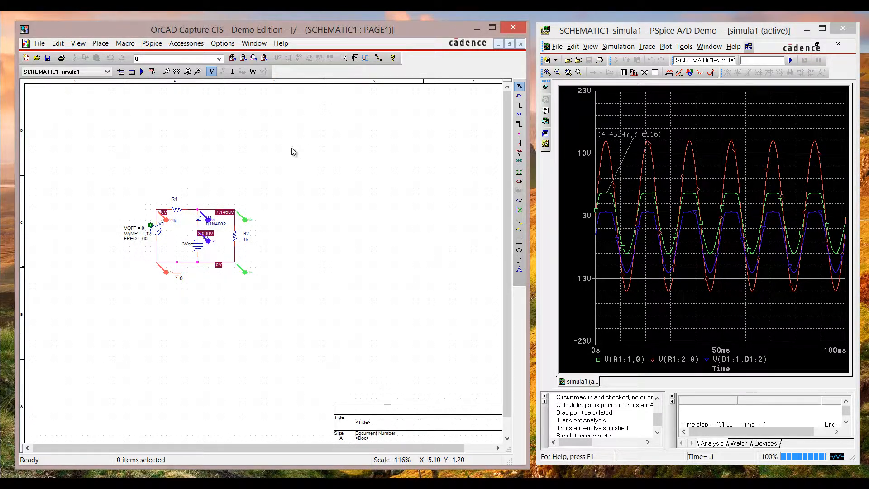
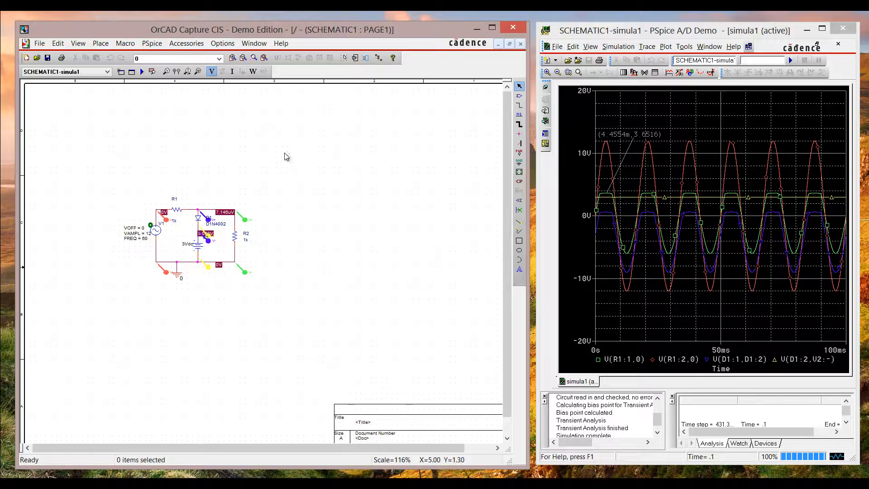
Delete all voltage differential markers from R2, D1, V2 and V1 to clear the plot.
left_click(245, 221)
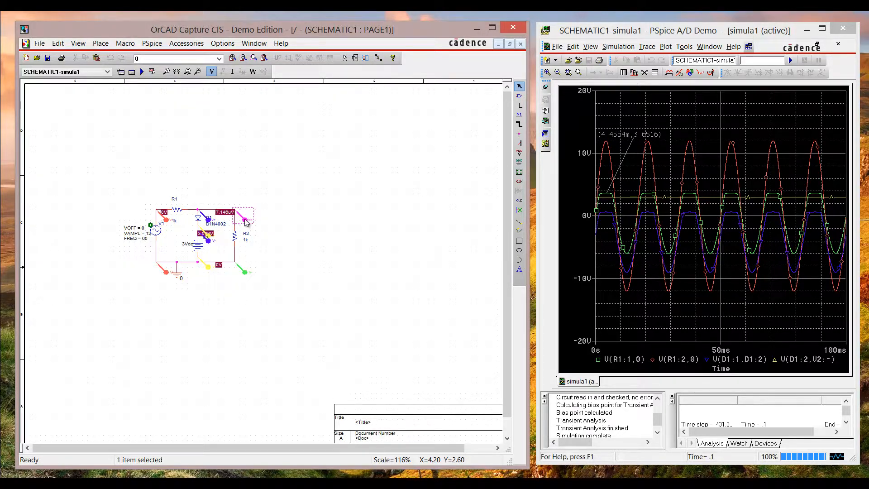
key("Delete")
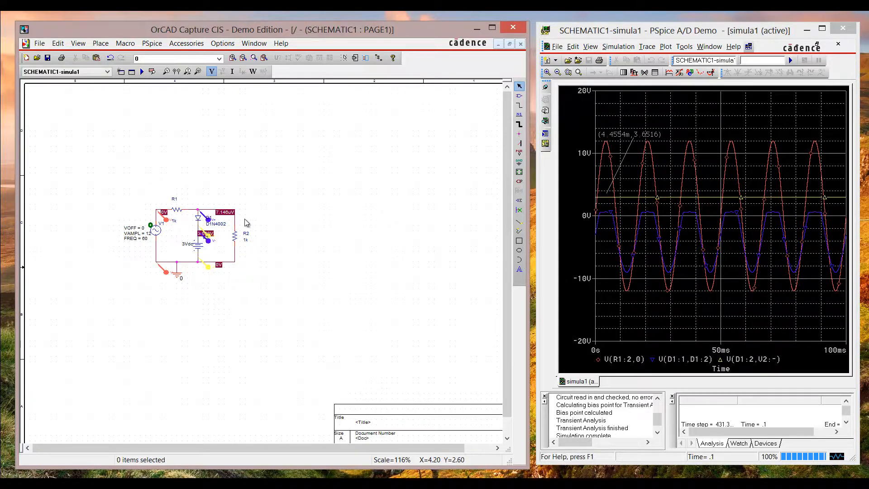
left_click(207, 219)
key("Delete")
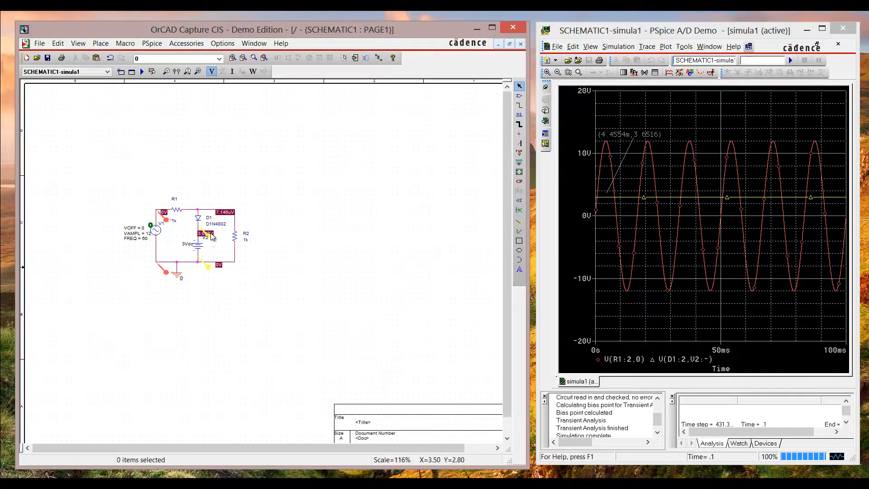
left_click(210, 235)
key("Delete")
left_click(166, 220)
key("Delete")
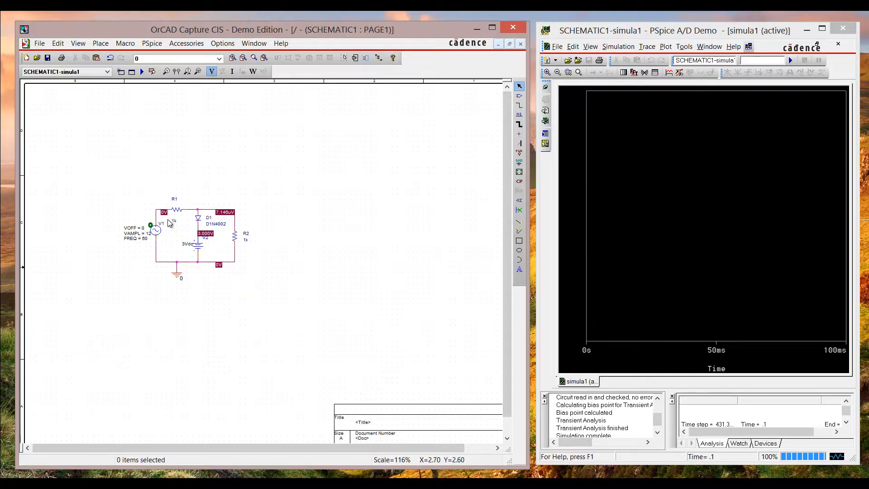
Replace resistor R1 with a capacitor C from the ANALOG library, placed in series between source V1 and diode D1.
left_click(178, 211)
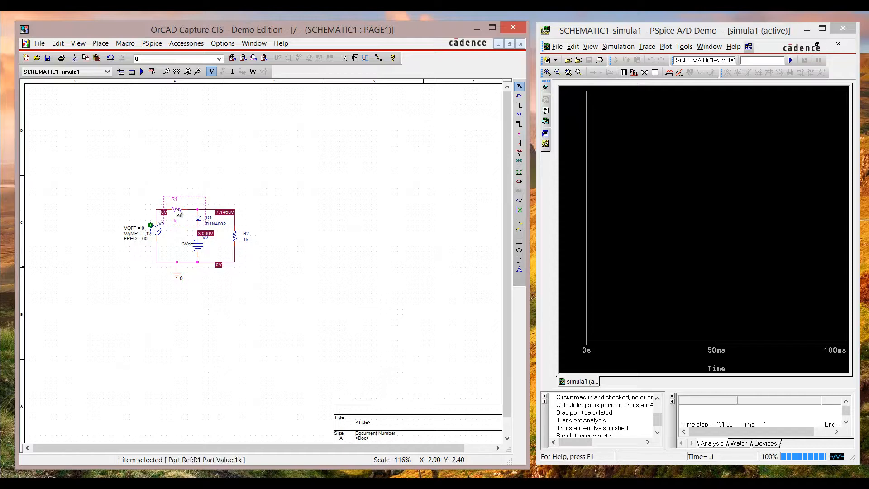
key("Delete")
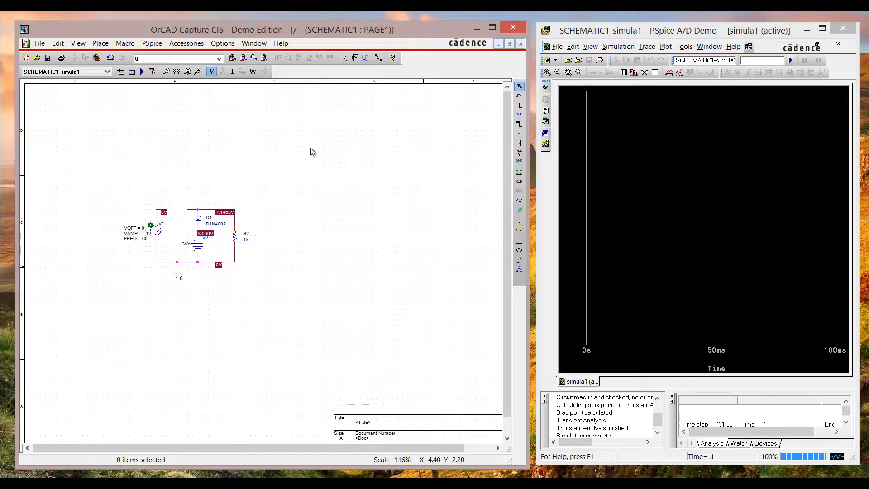
left_click(519, 95)
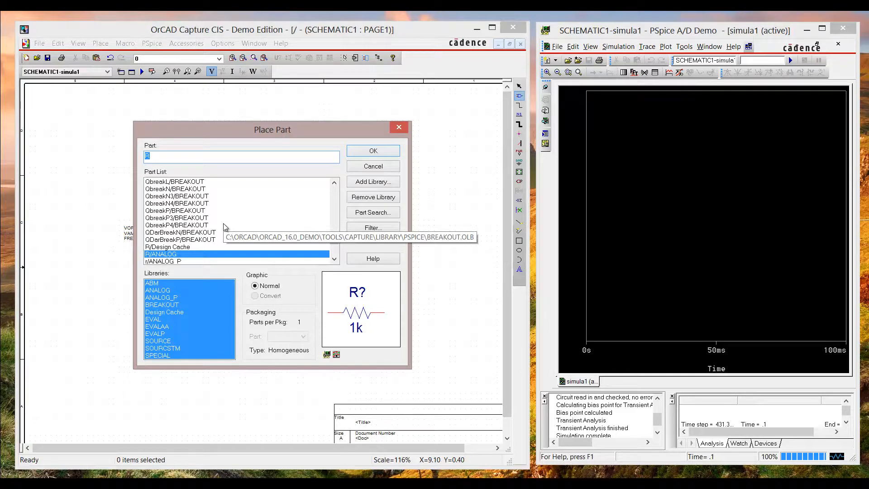
type("c")
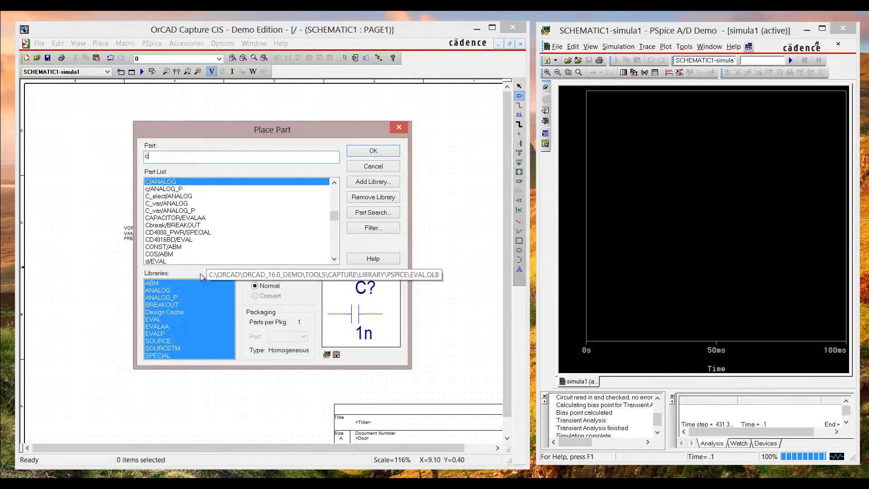
left_click(365, 154)
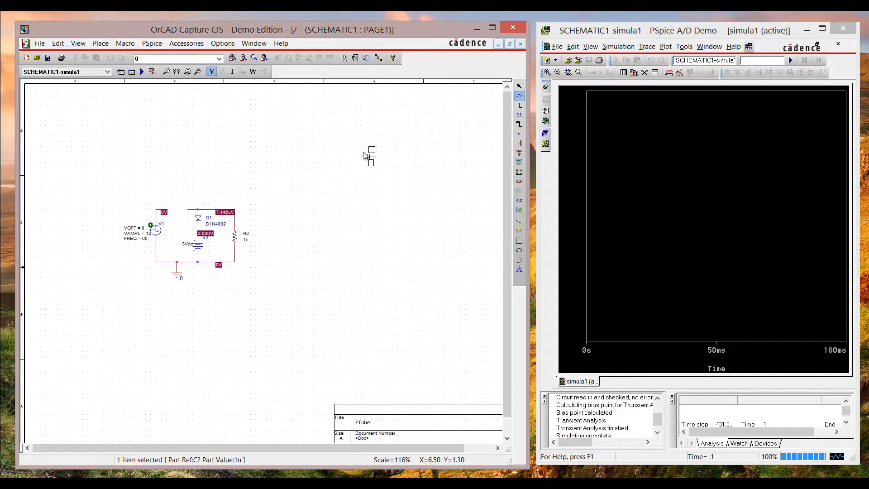
left_click(177, 208)
key("Escape")
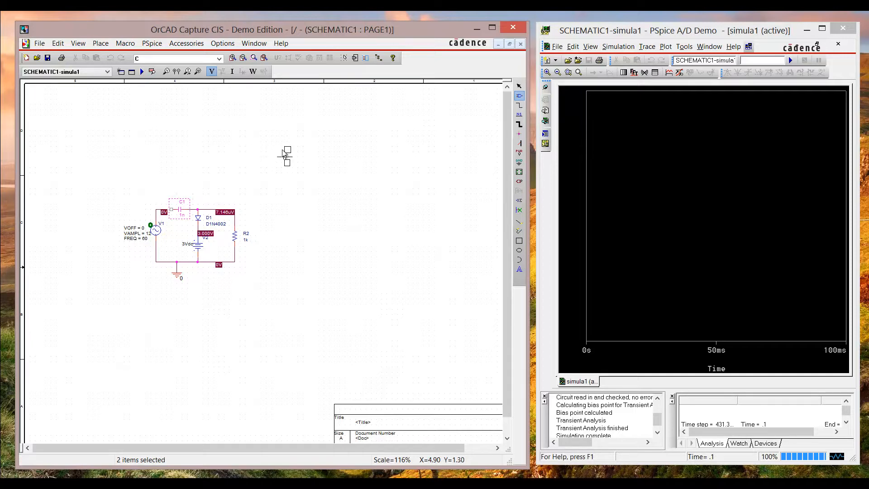
key("Escape")
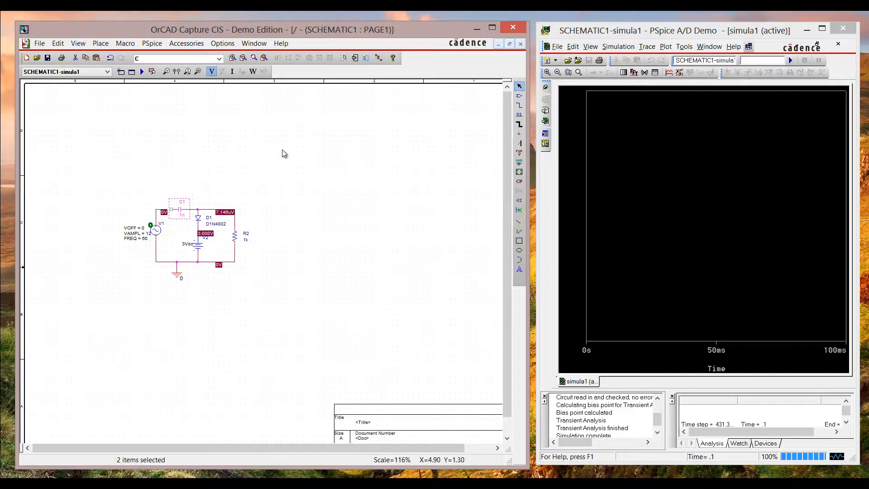
Delete the leftover wire above source V1 and wire V1's upper terminal to the free end of capacitor C1.
left_click(156, 211)
key("Delete")
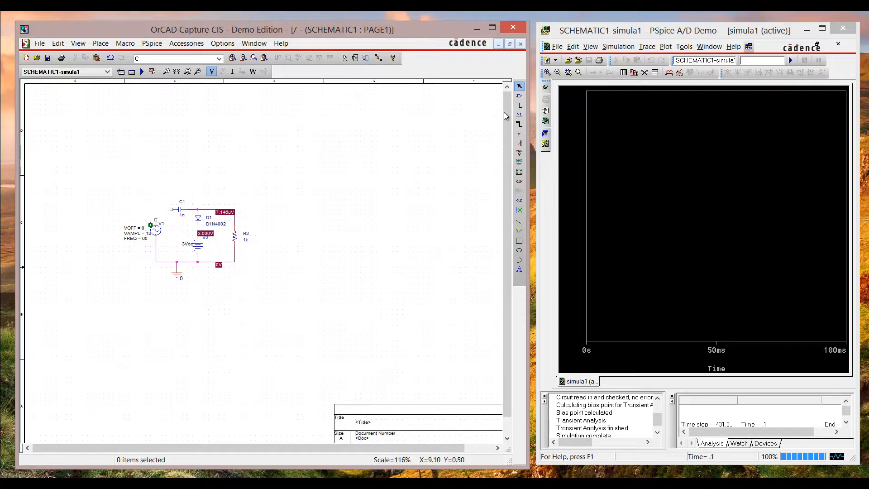
left_click(519, 106)
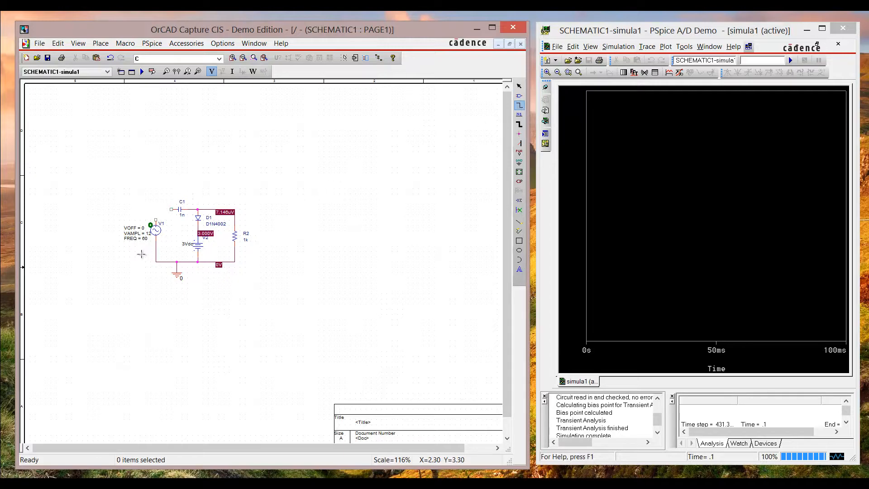
left_click(155, 220)
left_click(171, 209)
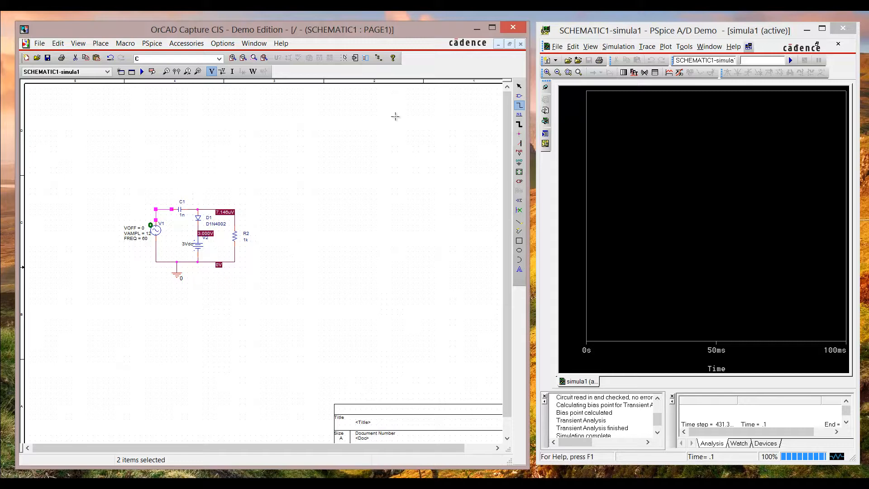
left_click(519, 88)
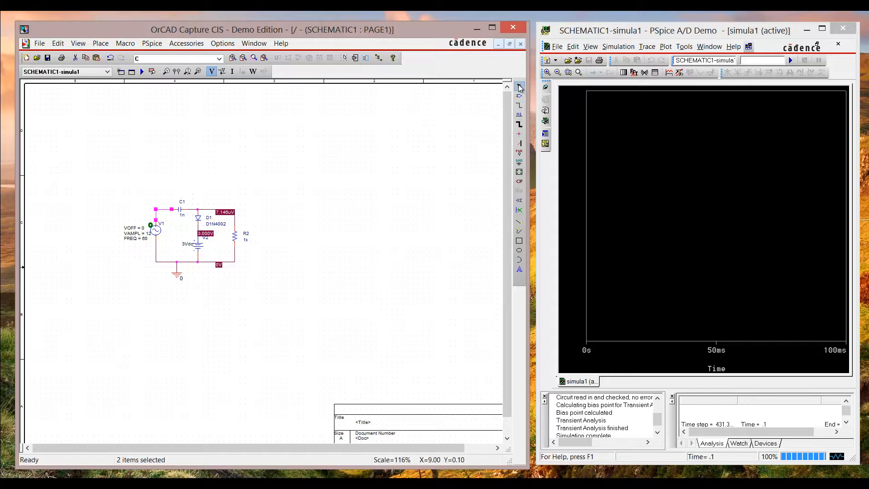
Set capacitor C1's value to 0.1u, apply the change to the design and return to the schematic.
double_click(180, 209)
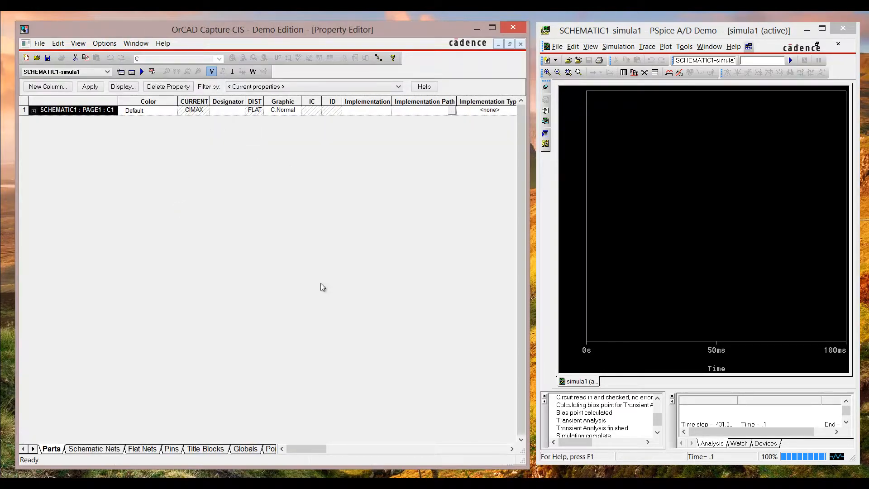
left_click(465, 447)
left_click(465, 447)
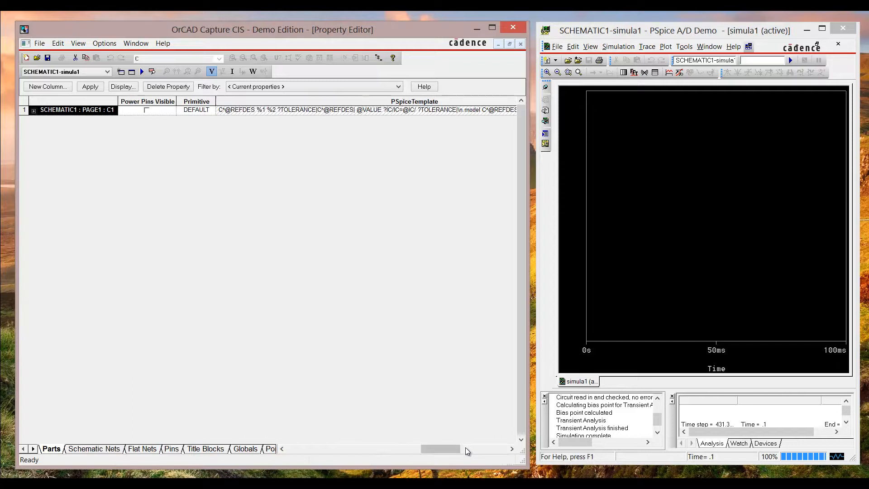
left_click(488, 448)
left_click(498, 448)
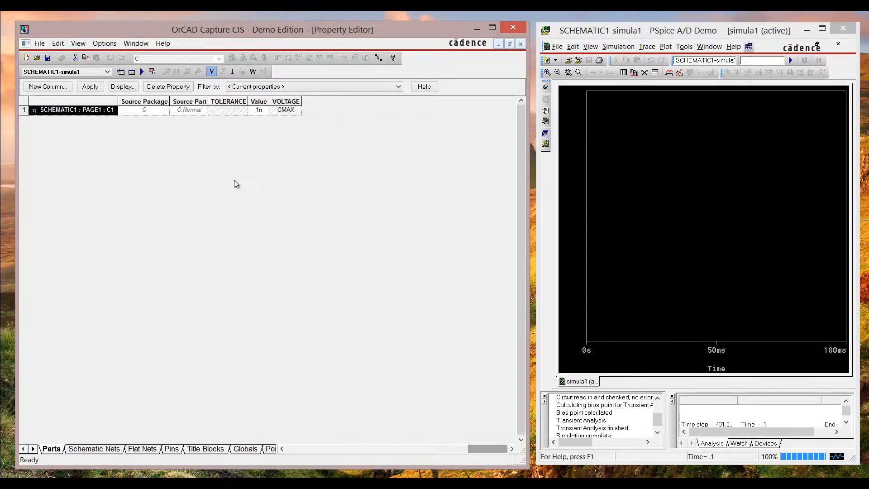
double_click(267, 110)
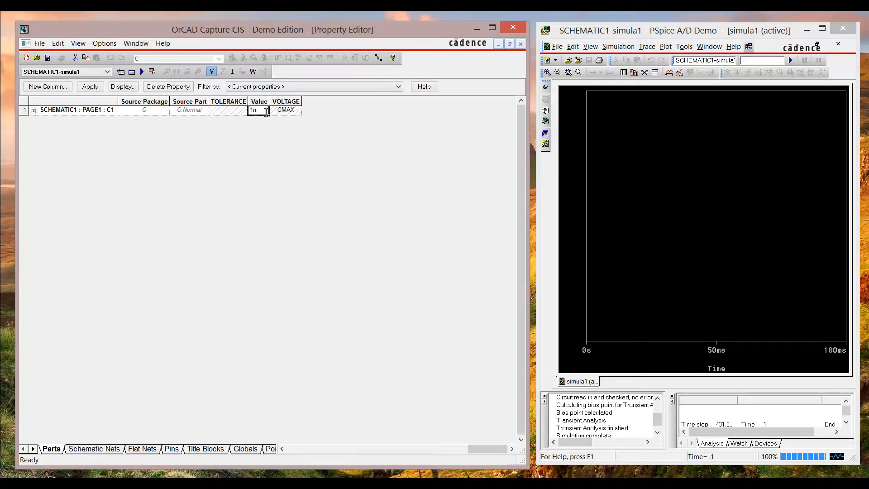
key("BackSpace")
type("0.1u")
left_click(90, 87)
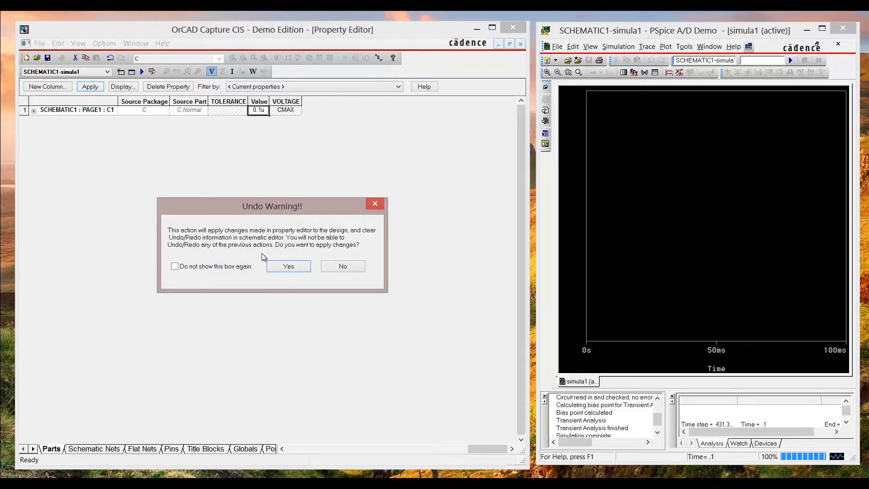
left_click(279, 267)
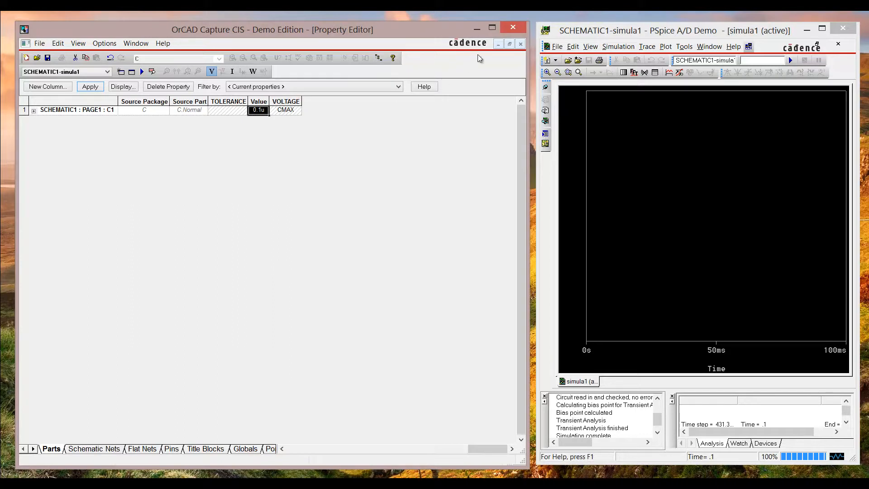
left_click(521, 45)
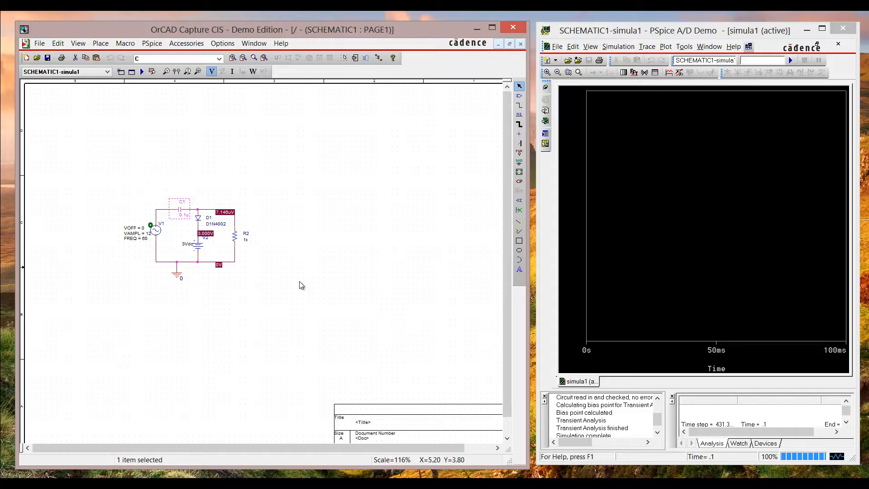
Set resistor R2's value to 100k, apply the change to the design and return to the schematic.
double_click(238, 240)
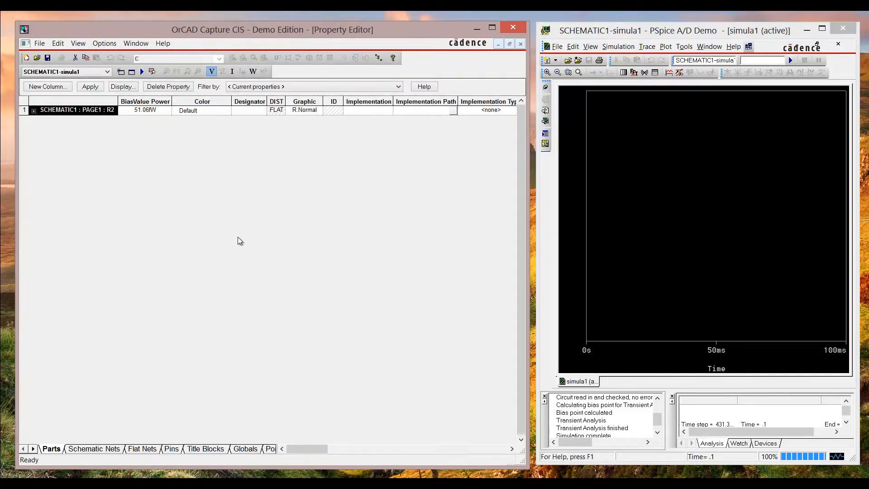
left_click(496, 448)
left_click(496, 448)
left_click(496, 448)
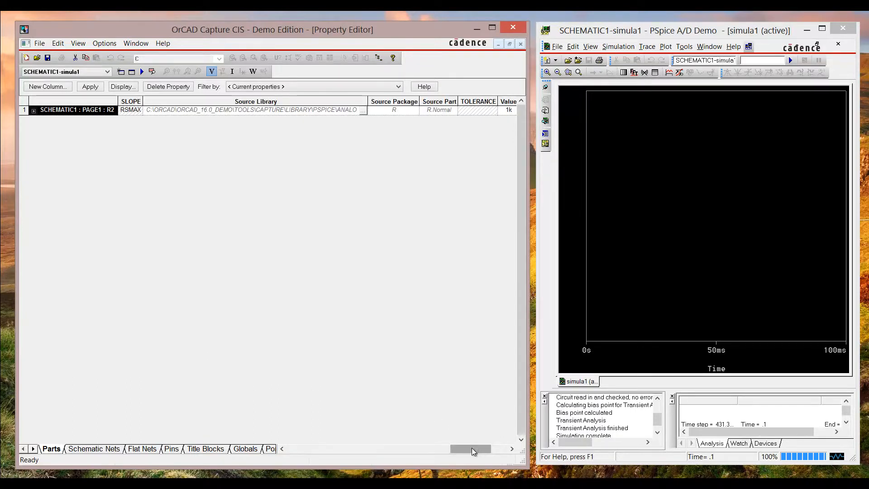
left_click(497, 450)
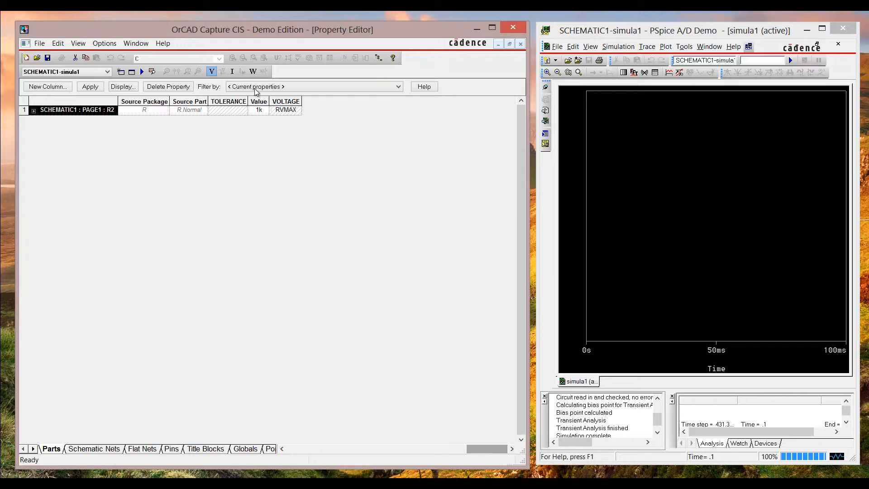
left_click(260, 111)
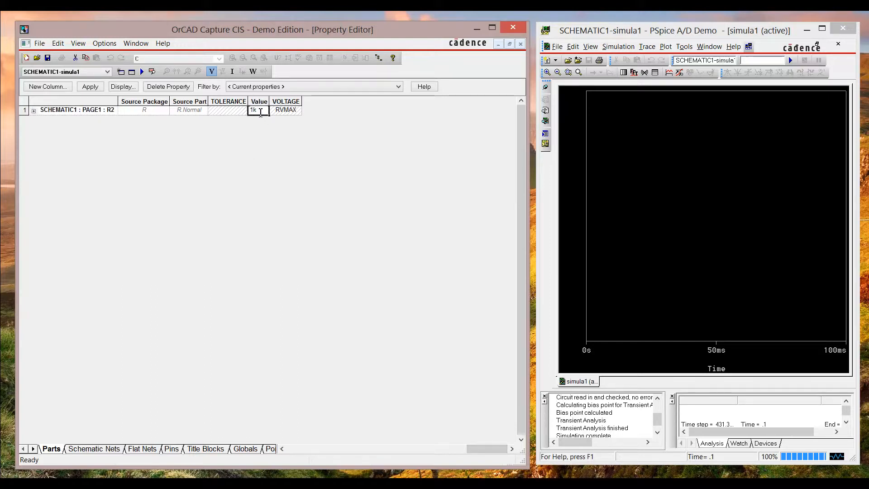
type("100k")
left_click(92, 87)
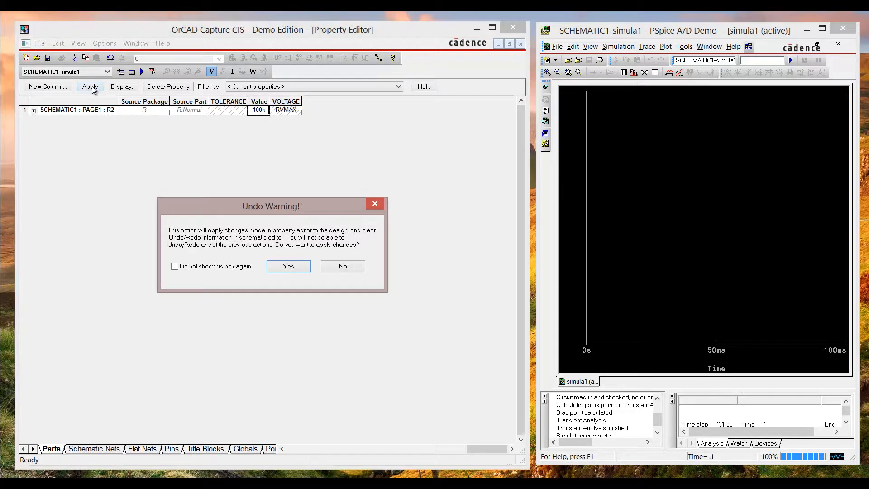
left_click(299, 267)
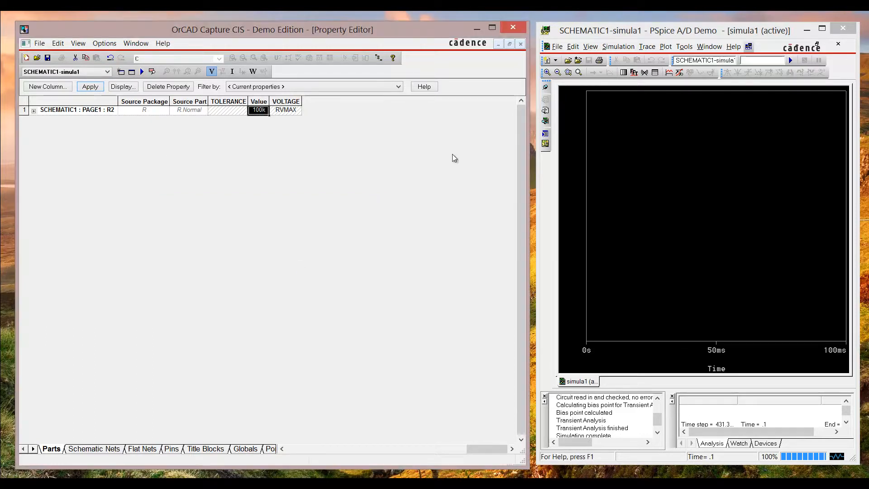
left_click(520, 45)
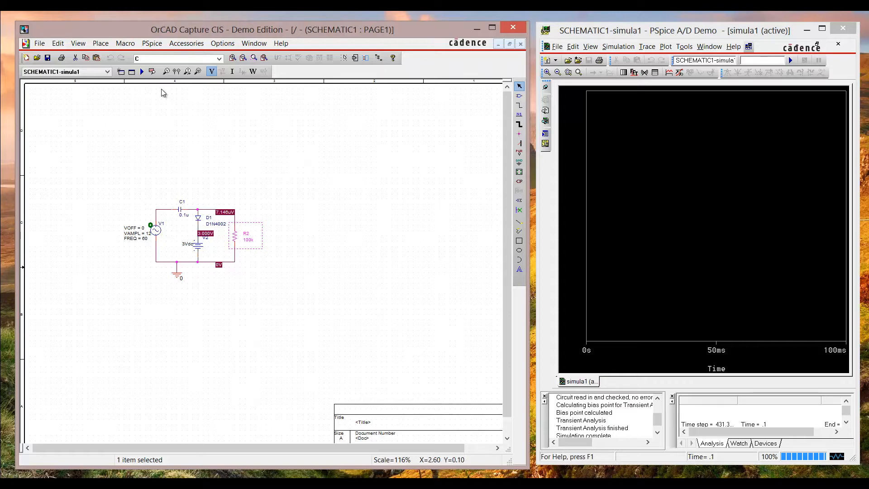
Simulate the modified circuit and place a pair of voltage differential markers across resistor R2.
left_click(142, 72)
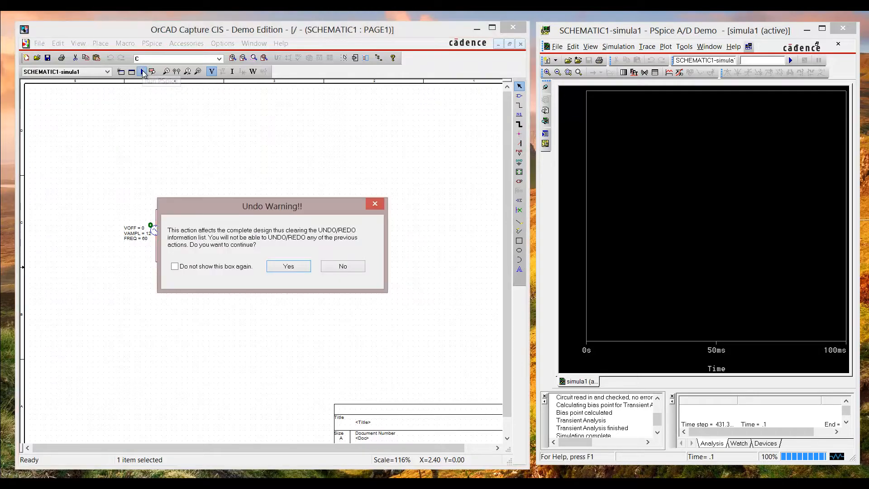
left_click(289, 266)
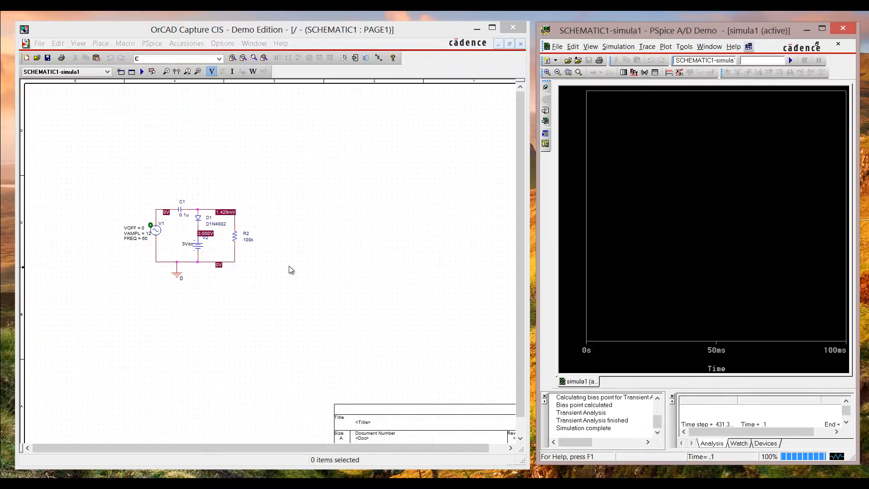
left_click(176, 74)
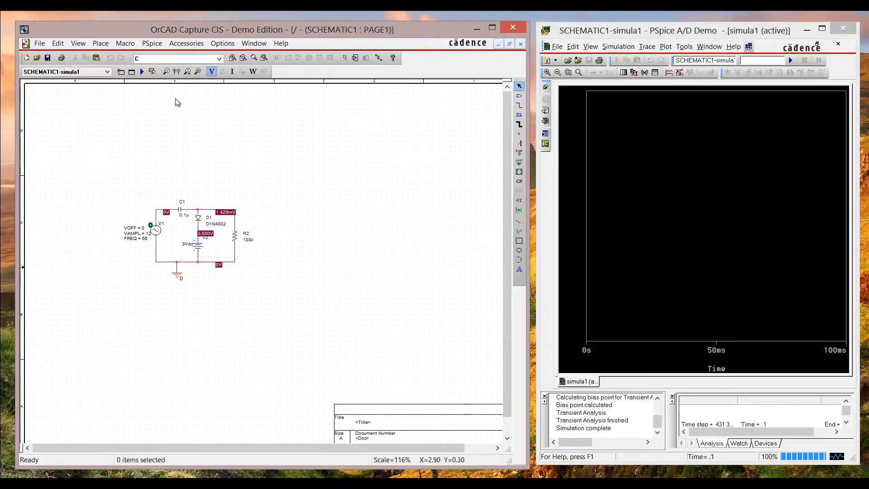
left_click(176, 71)
left_click(236, 212)
left_click(237, 263)
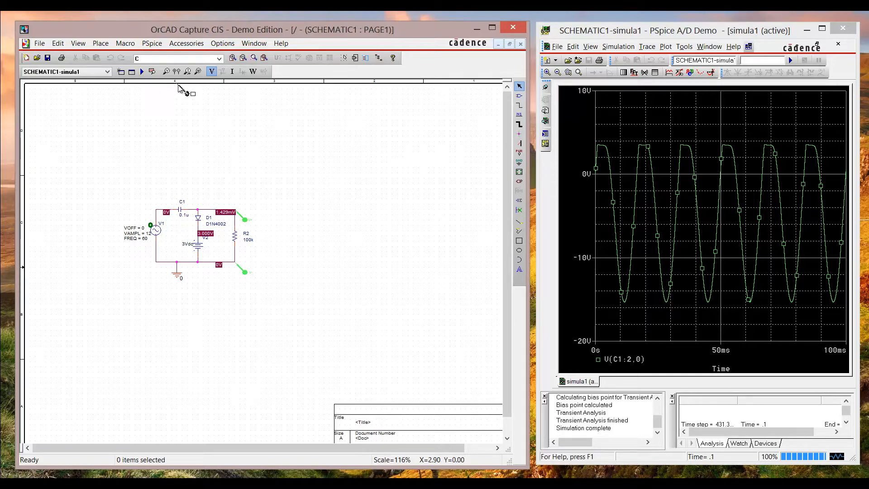
Place pairs of voltage differential markers across source V1 and across capacitor C1 to plot their voltages.
left_click(157, 211)
left_click(156, 262)
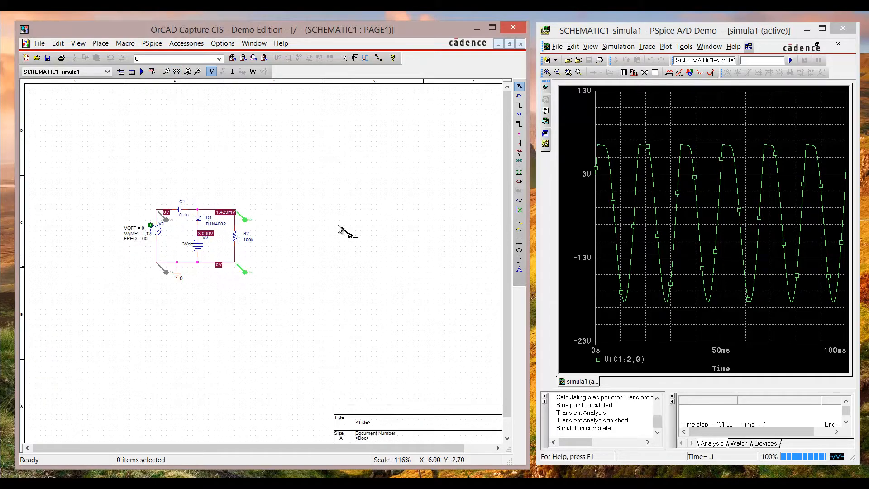
key("Escape")
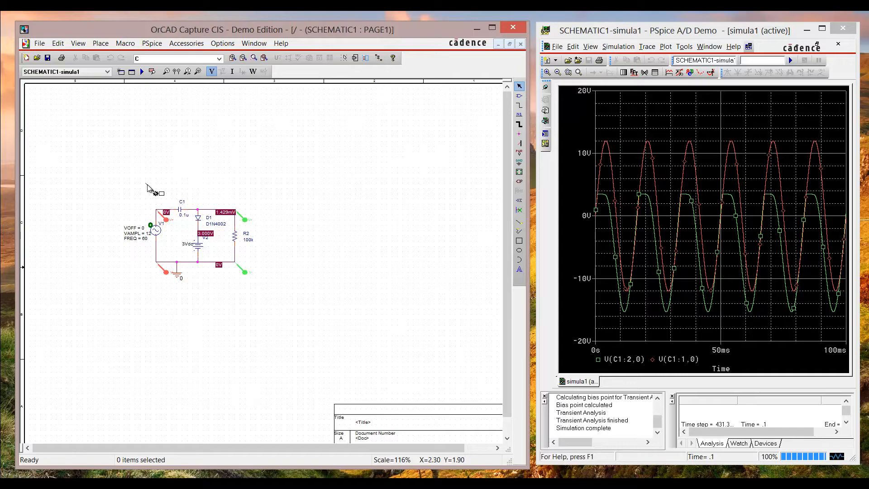
left_click(162, 210)
left_click(198, 210)
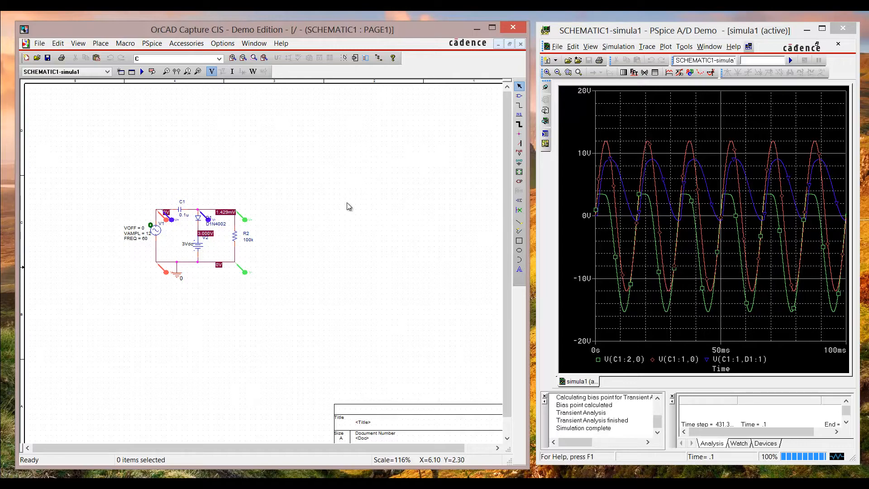
Set the FREQ value of source V1 to 1e3.
double_click(147, 242)
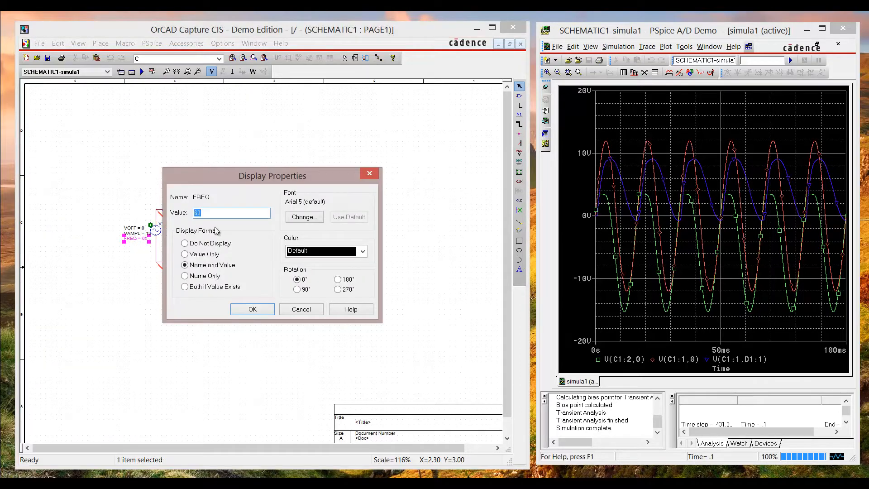
left_click(230, 212)
key("BackSpace")
key("BackSpace")
type("1e3")
left_click(238, 309)
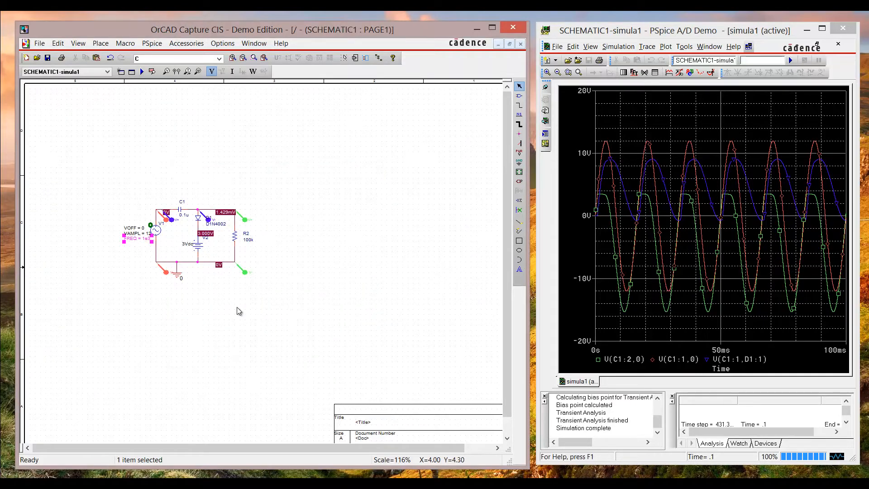
Rerun the simulation of the modified circuit and enlarge the plot to about the first 6 ms of the waveforms.
left_click(142, 71)
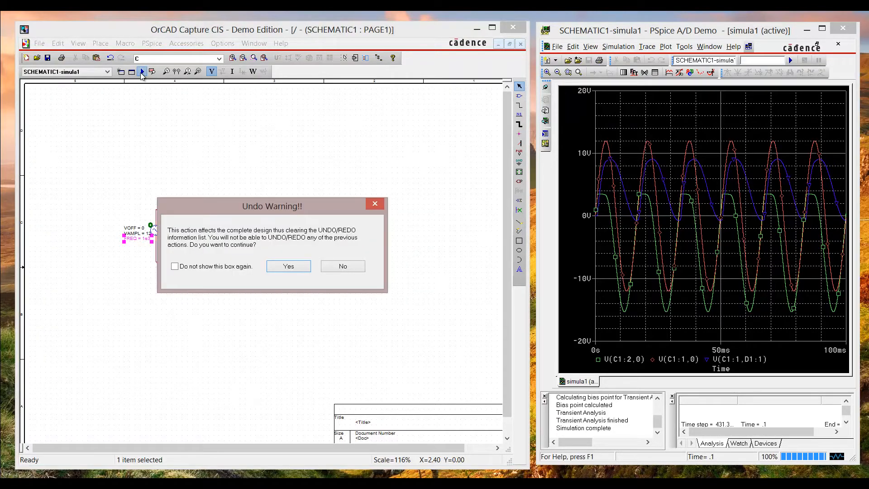
left_click(287, 267)
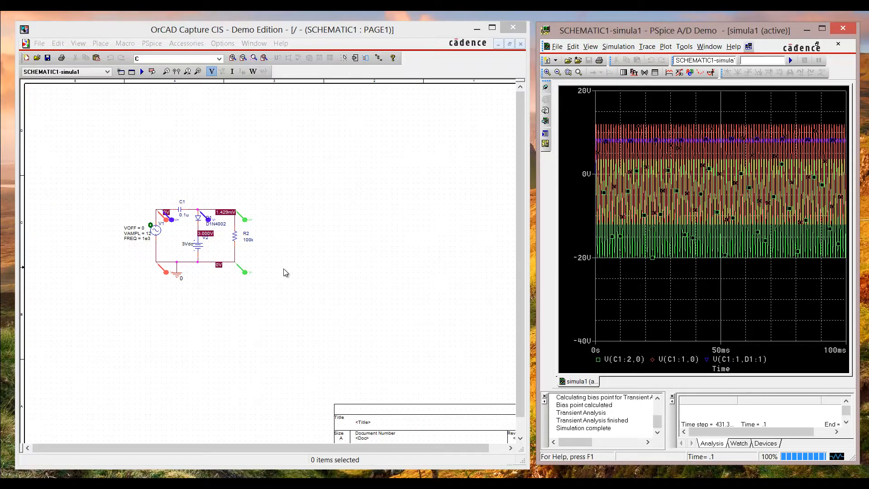
left_click(568, 72)
left_click_drag(610, 116, 590, 277)
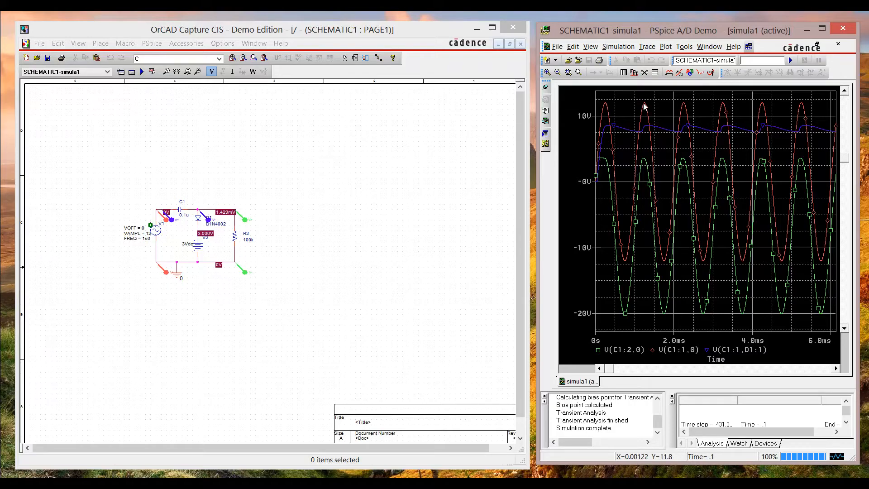
left_click(665, 47)
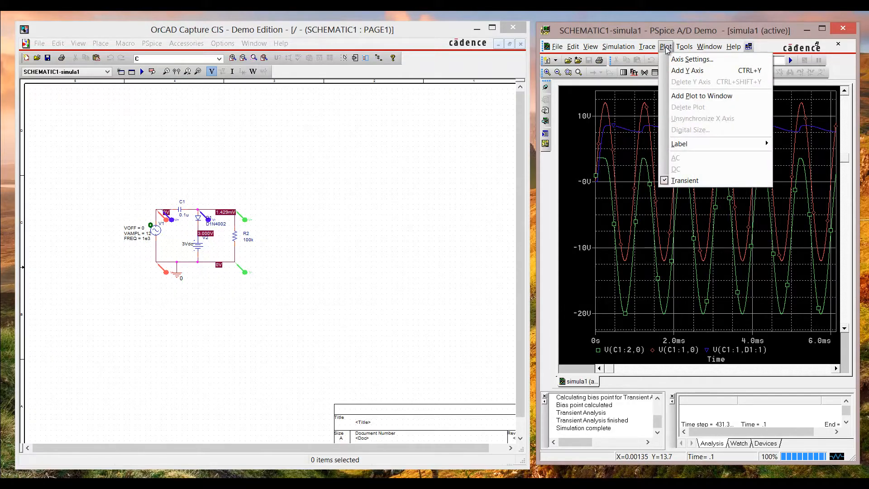
left_click(684, 47)
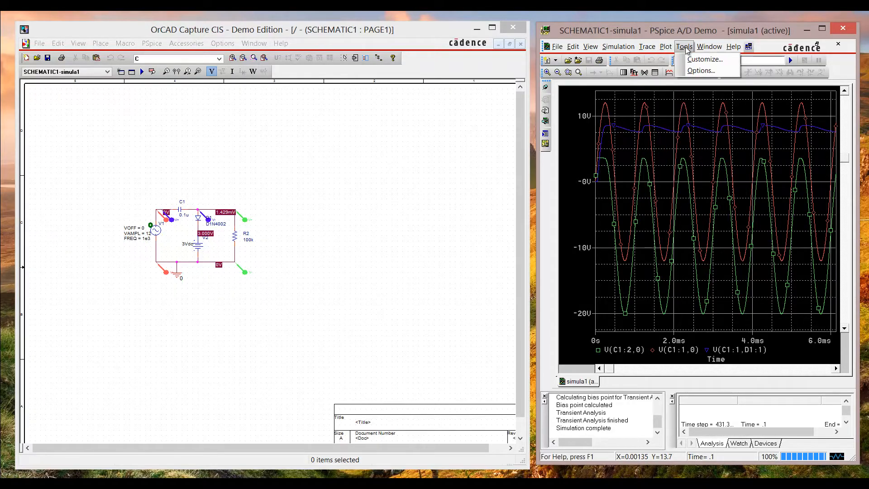
left_click(710, 35)
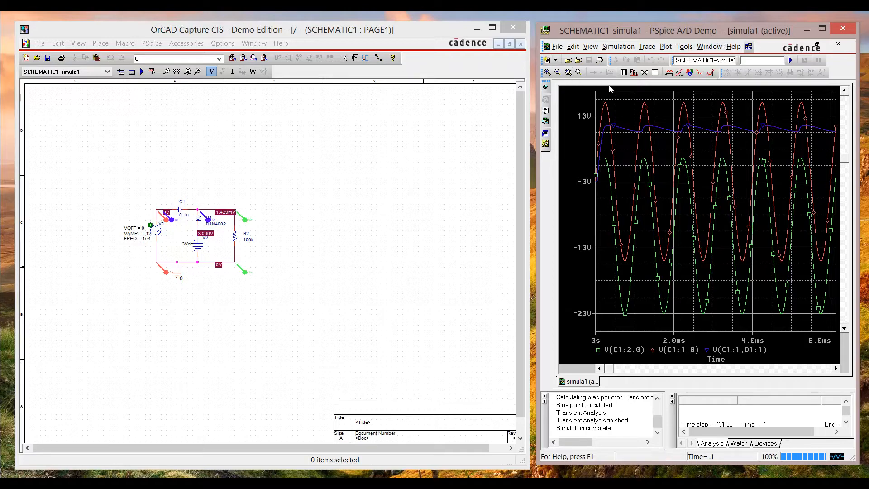
Print the enlarged waveform plot to simula1.pdf and minimize the schematic and PSpice windows.
left_click(598, 61)
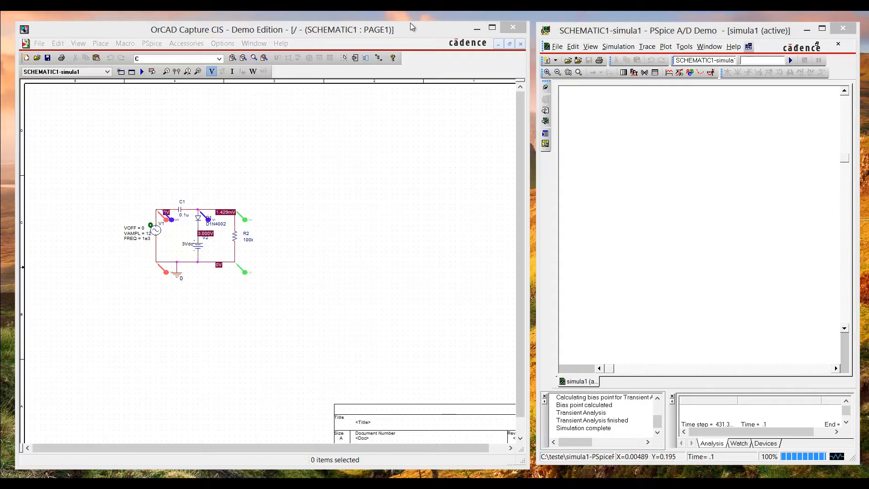
left_click(474, 31)
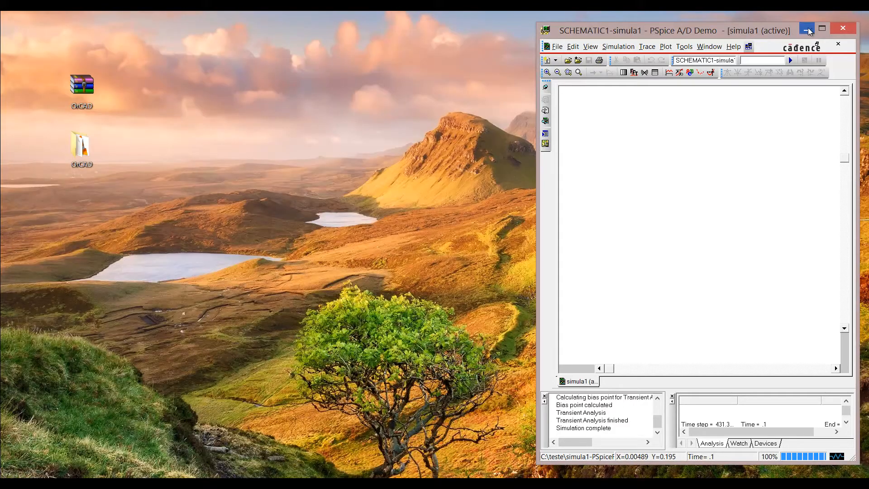
left_click(808, 30)
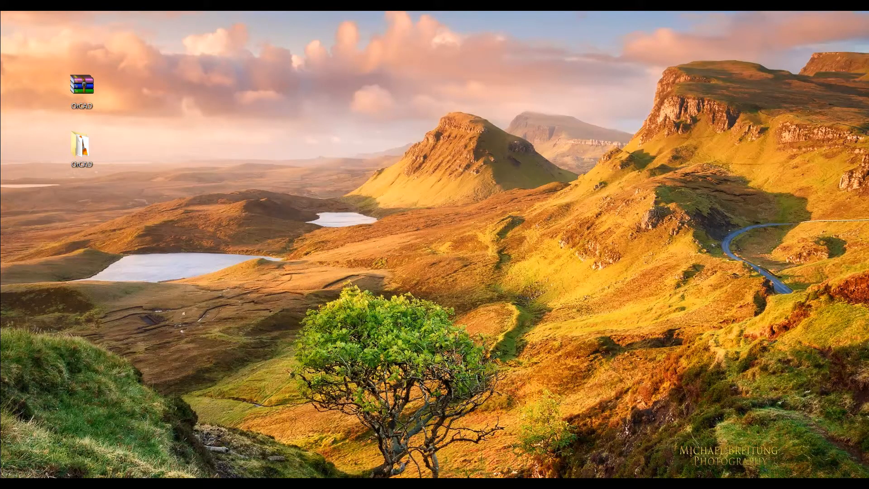
View the printed waveforms in simula1.pdf in Foxit Reader down to the time axis and legend, and close the reader.
left_click_drag(547, 40, 95, 207)
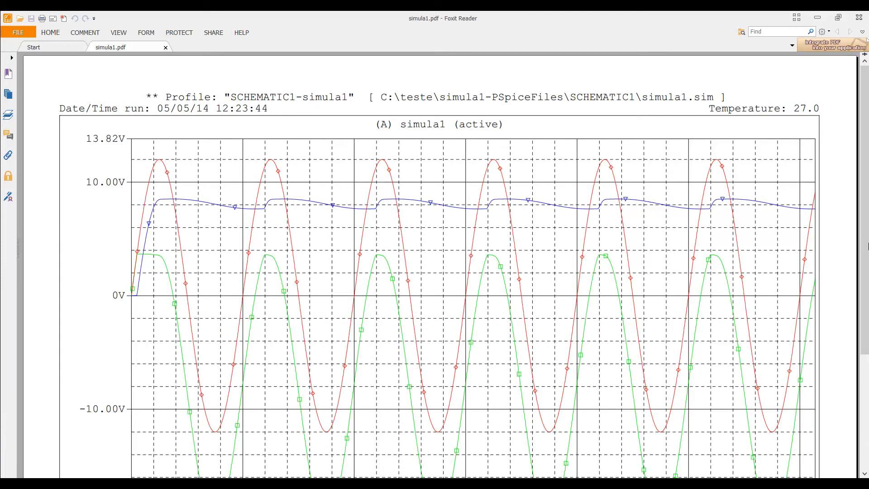
left_click_drag(865, 242, 865, 278)
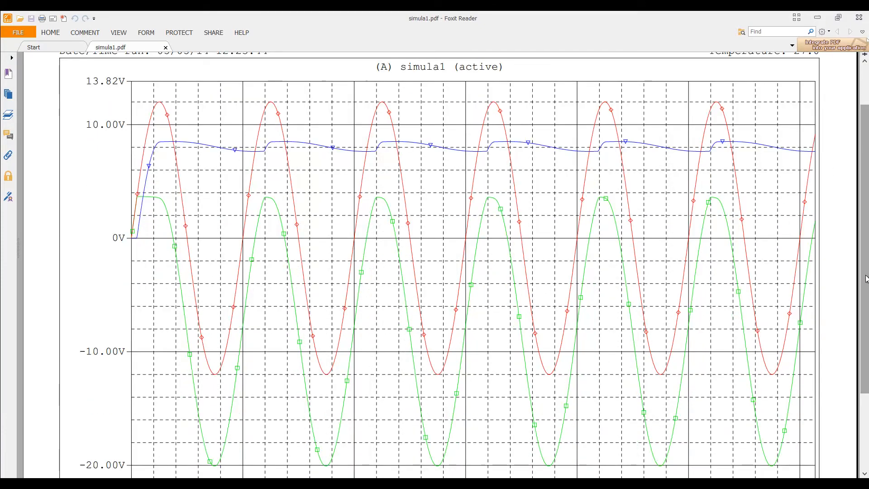
left_click(865, 88)
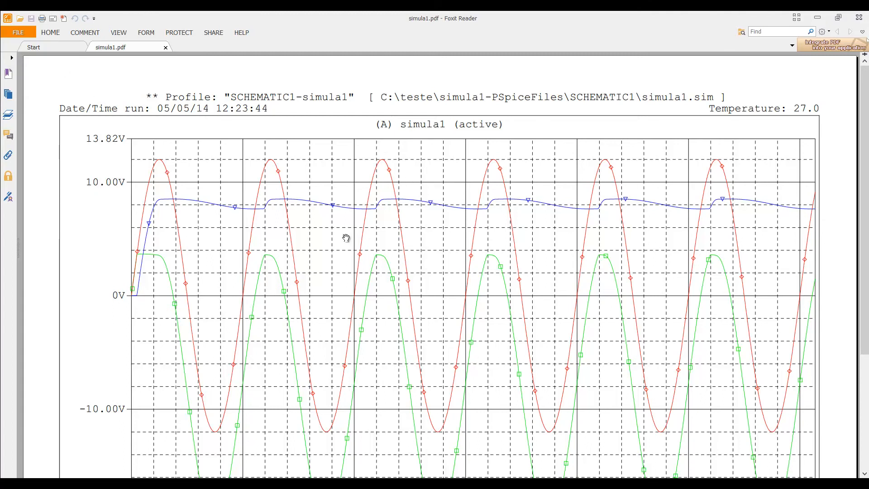
left_click_drag(865, 353, 865, 468)
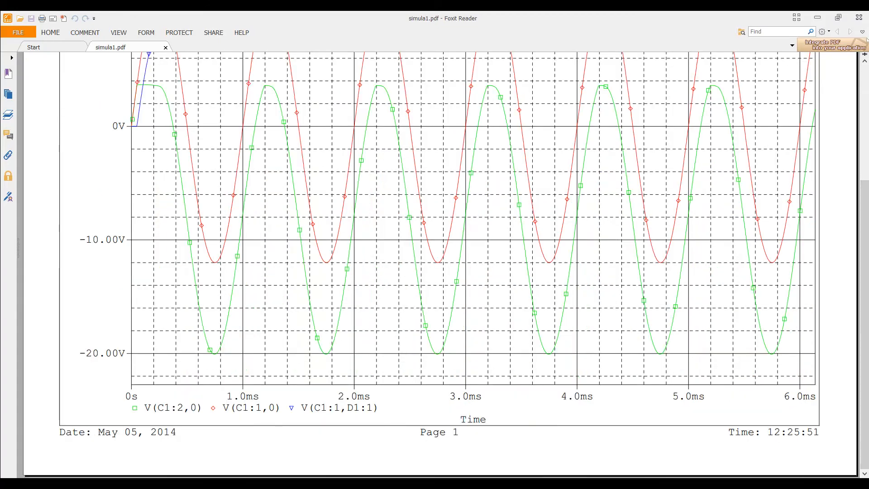
left_click(859, 18)
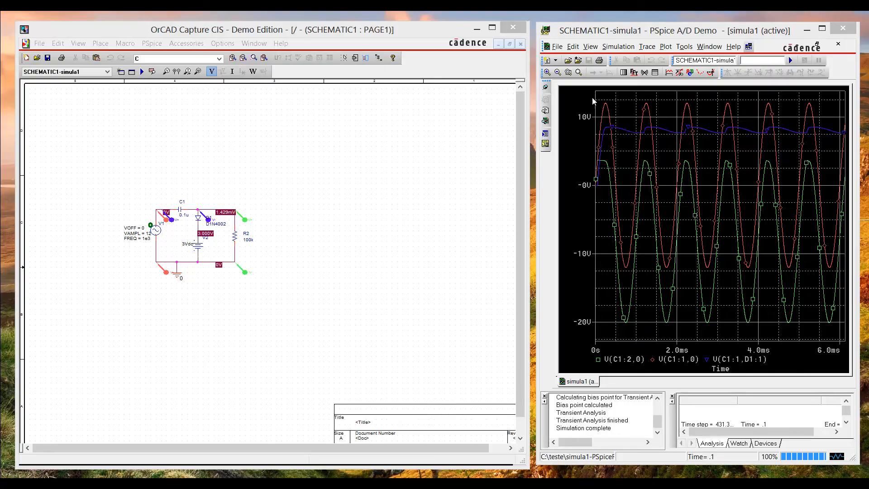
Inspect the properties of source V1 in the schematic, including its FREQ value, and return to the schematic page.
left_click(250, 30)
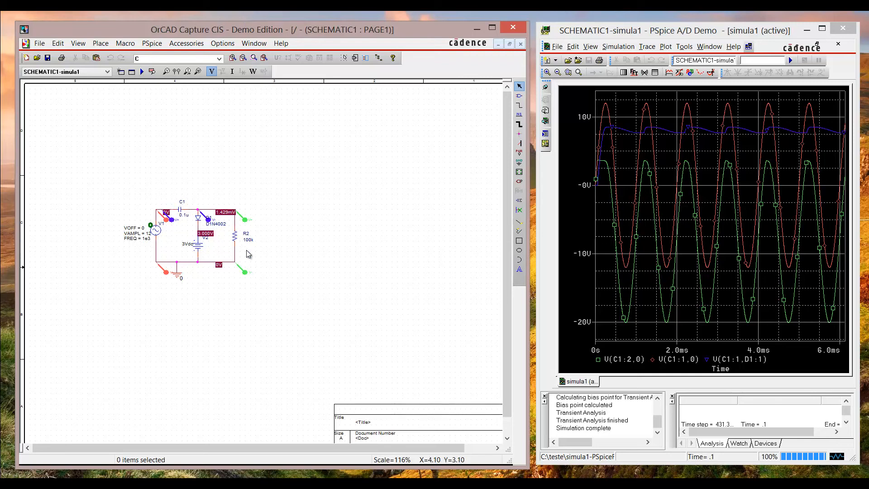
double_click(155, 234)
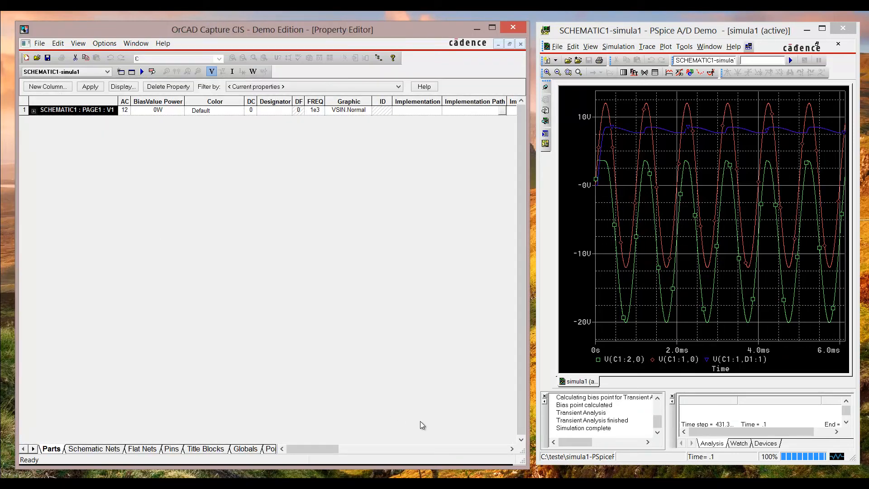
left_click(487, 452)
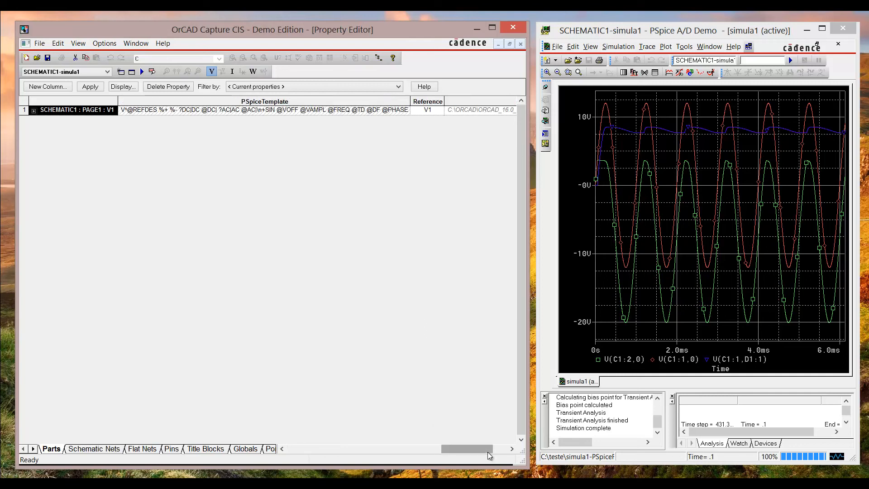
left_click_drag(479, 447, 299, 448)
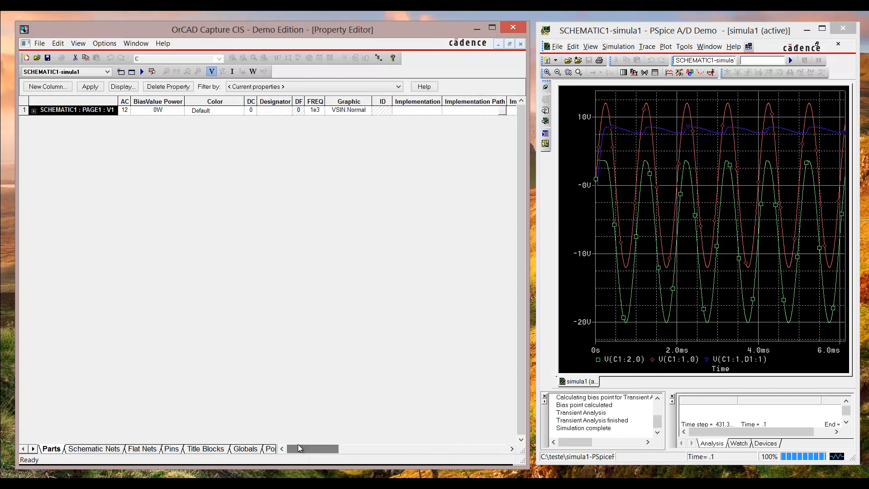
left_click(313, 110)
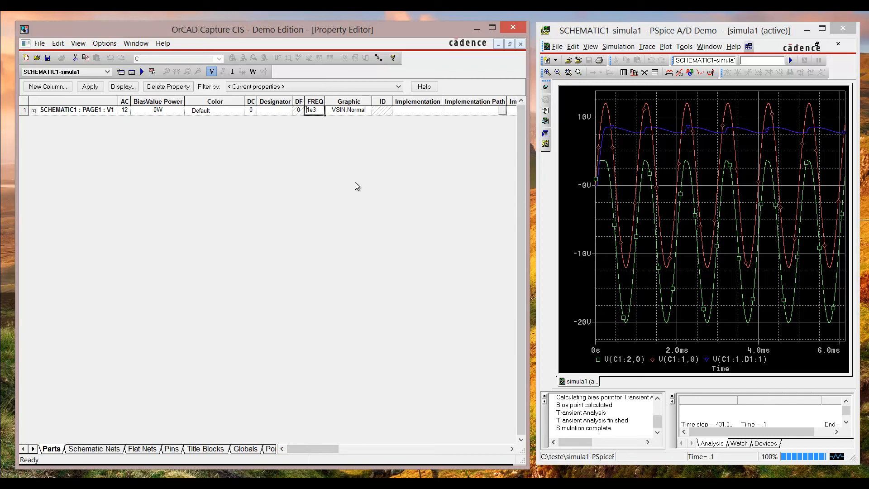
left_click(521, 44)
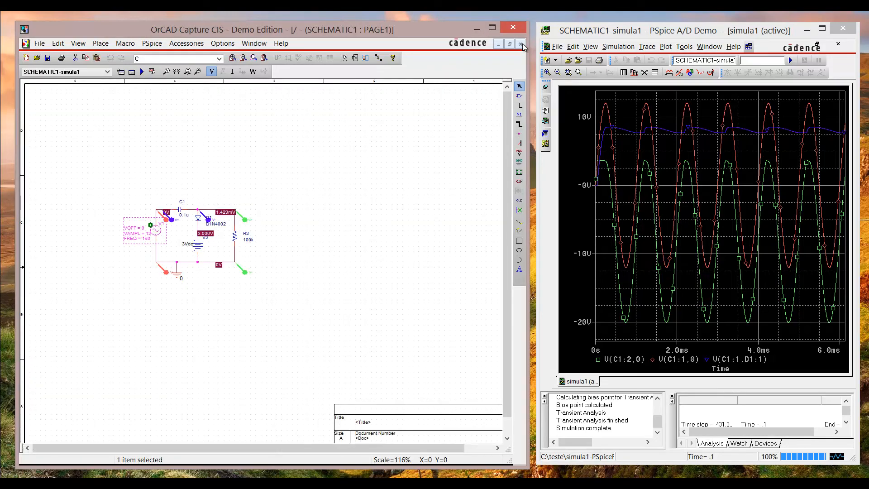